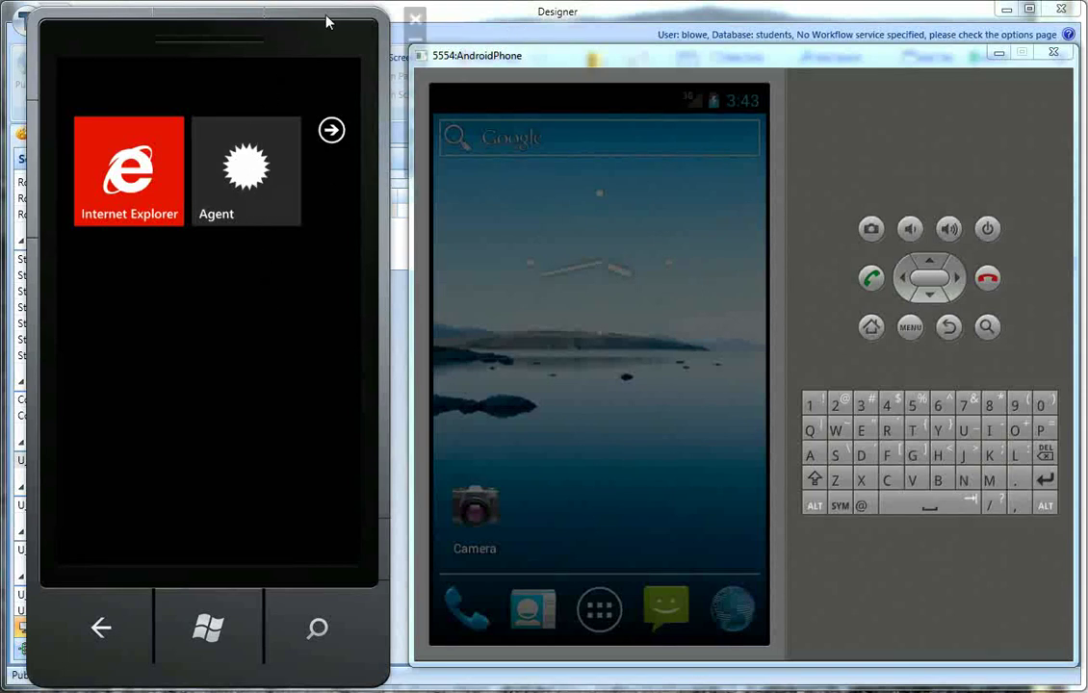
Step: Launch the Agent app and enter the staff username on the on-screen keyboard
mouse_move(260, 113)
left_click(246, 174)
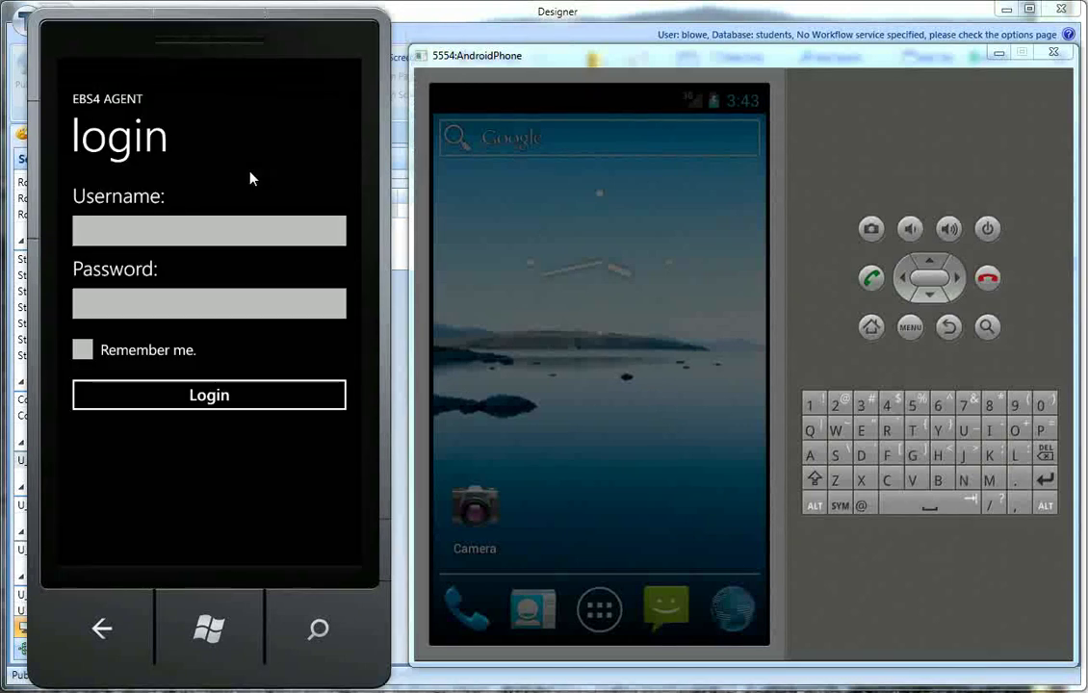
left_click(281, 237)
left_click(238, 485)
left_click(330, 432)
left_click(315, 379)
left_click(102, 380)
left_click(133, 379)
Step: Enter the account password, dismiss the keyboard and log in
left_click(157, 308)
left_click(345, 380)
left_click(86, 432)
left_click(117, 432)
left_click(117, 432)
left_click(102, 379)
left_click(314, 379)
left_click(164, 380)
left_click(149, 432)
key("Return")
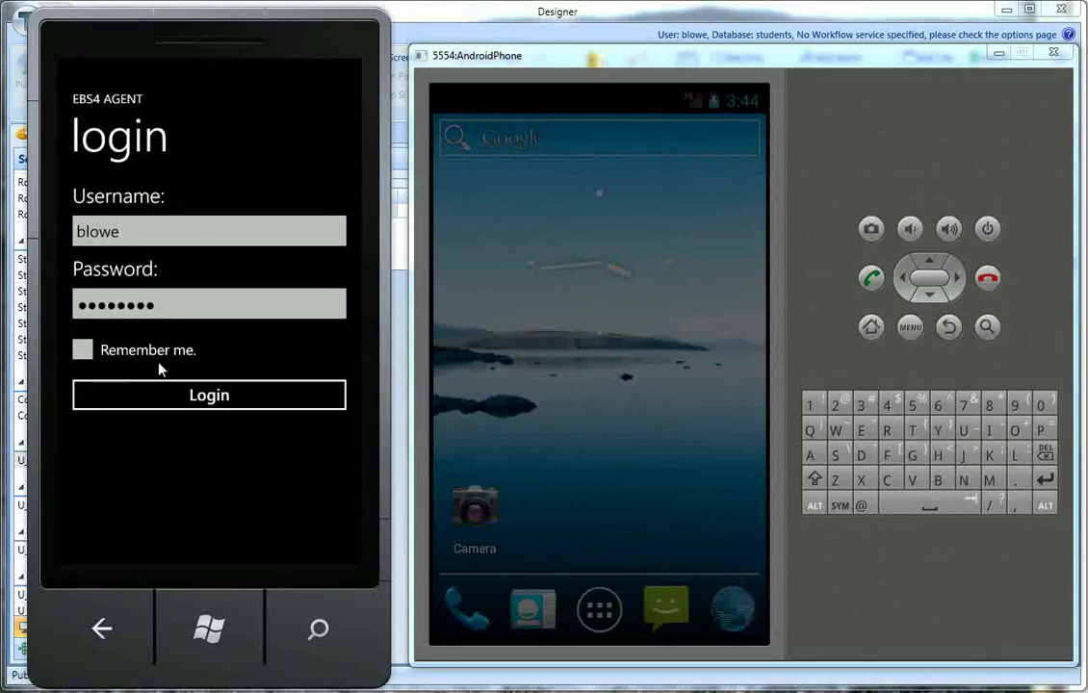
left_click(284, 401)
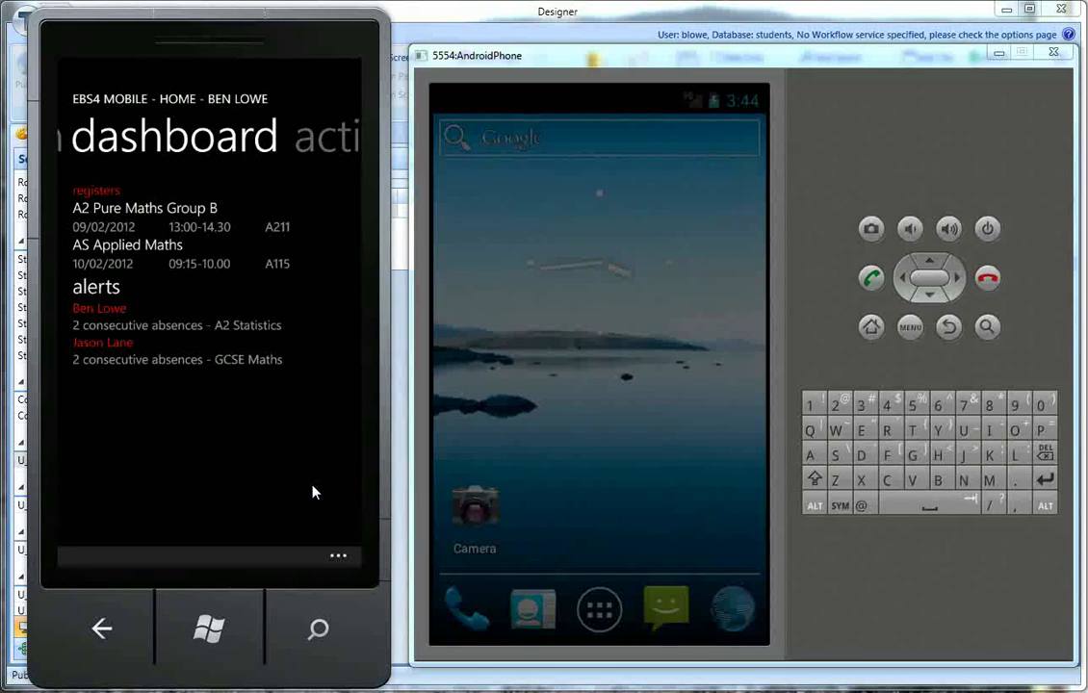
Step: Bring the Agent Designer window to the front once the EBS4 Mobile dashboard has loaded
left_click(577, 21)
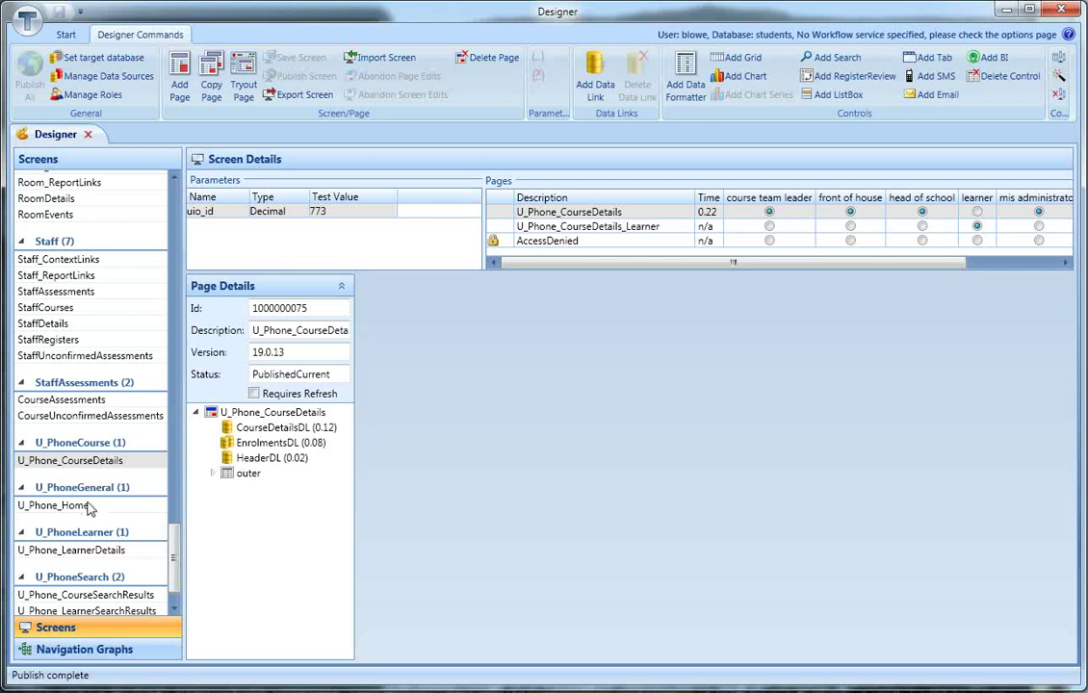
Step: Open U_Phone_Home, view its HeaderDL query, then expand Outer and inspect the Header tab control
key("Down")
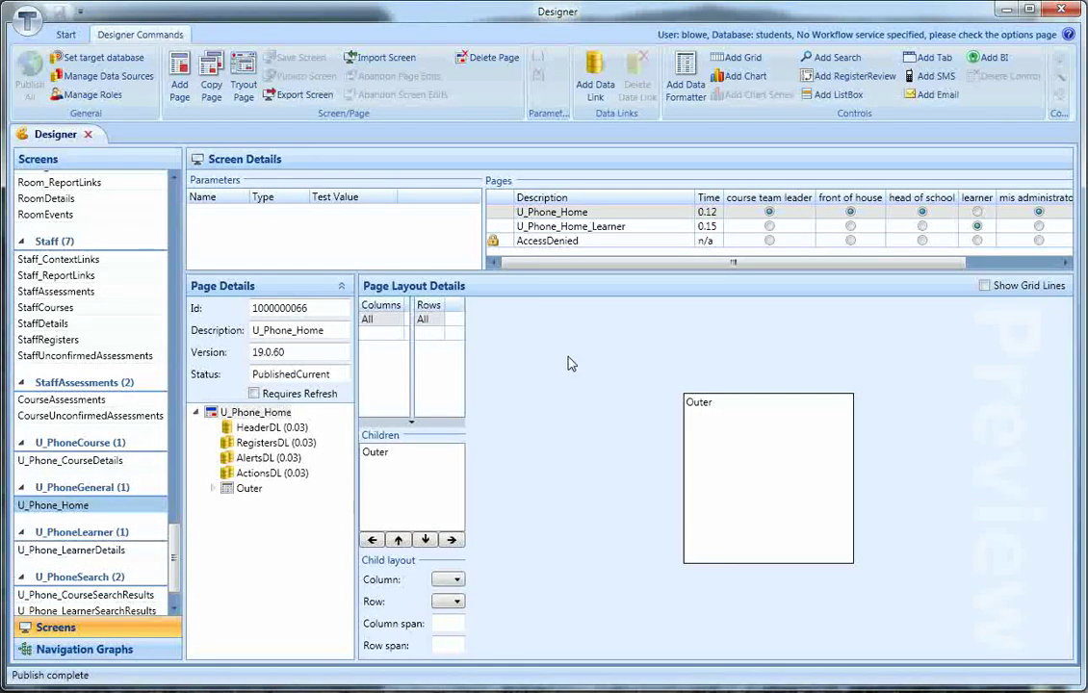
left_click(262, 427)
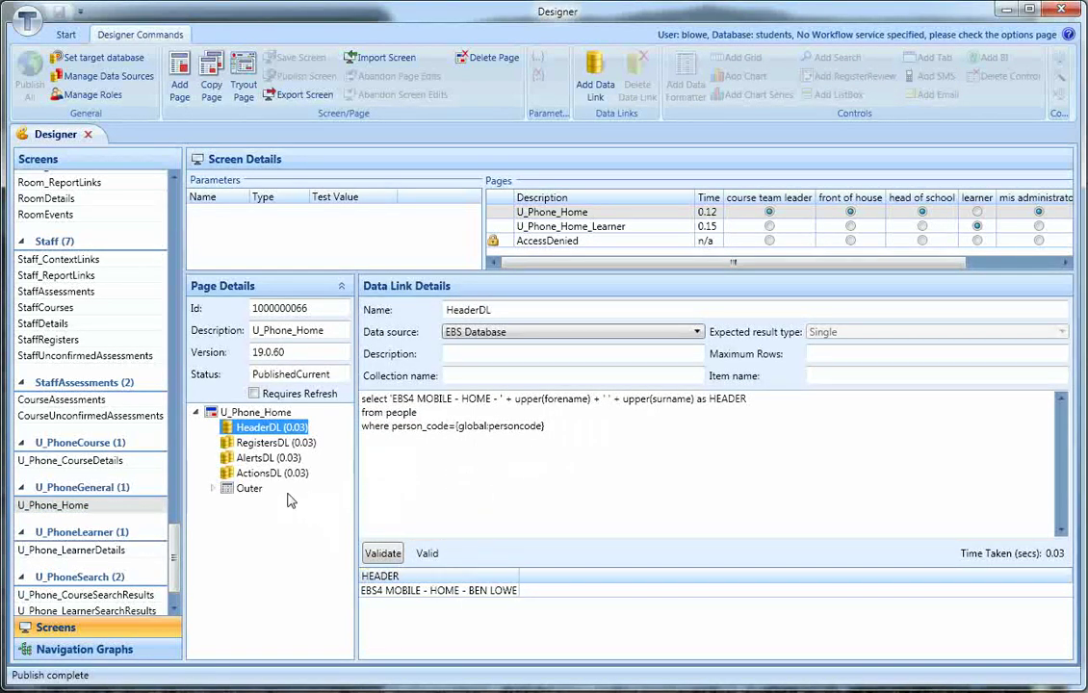
left_click(212, 488)
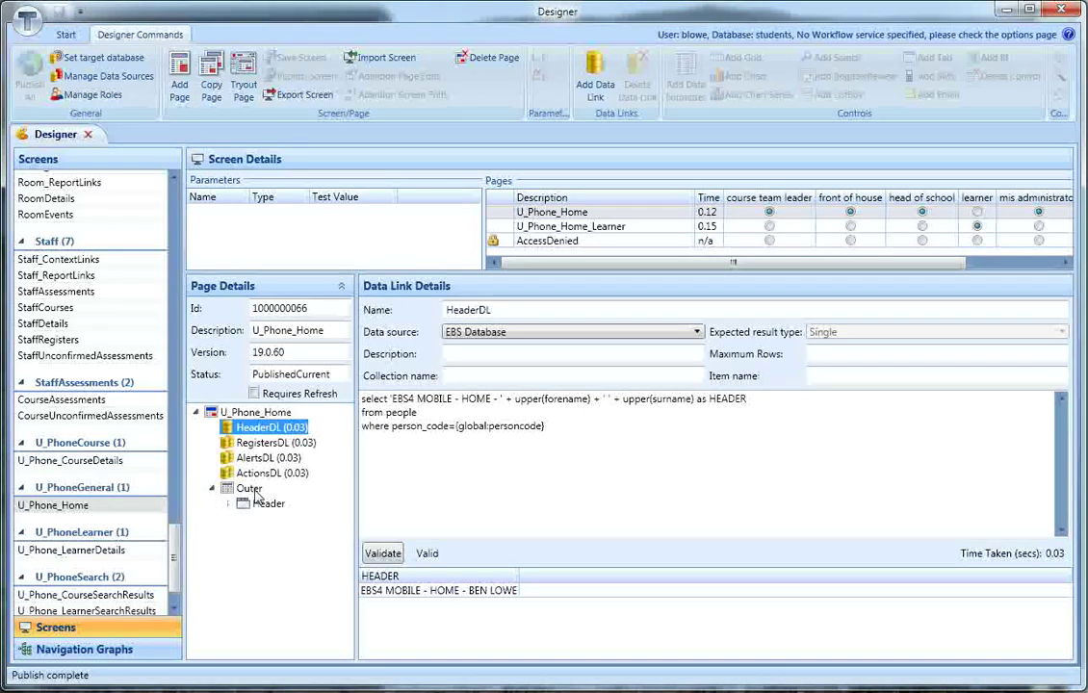
left_click(228, 489)
left_click(228, 503)
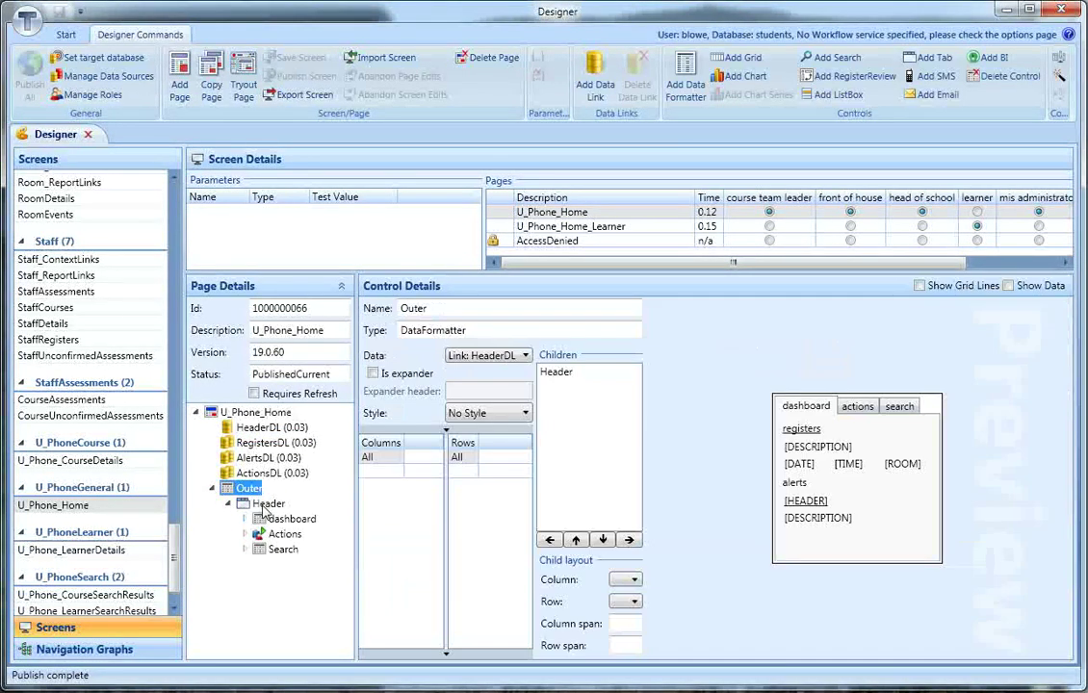
left_click(269, 503)
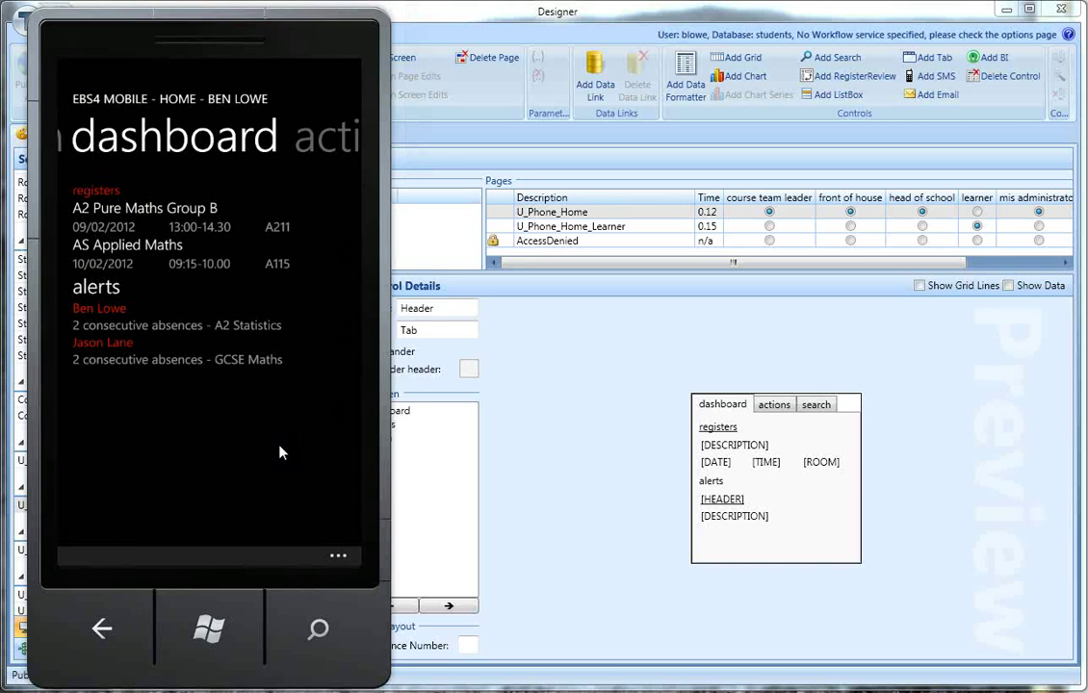
Step: Swipe through the actions and search sections, return to the dashboard, and open the first alerted learner
left_click_drag(279, 450, 146, 445)
left_click_drag(296, 469, 124, 461)
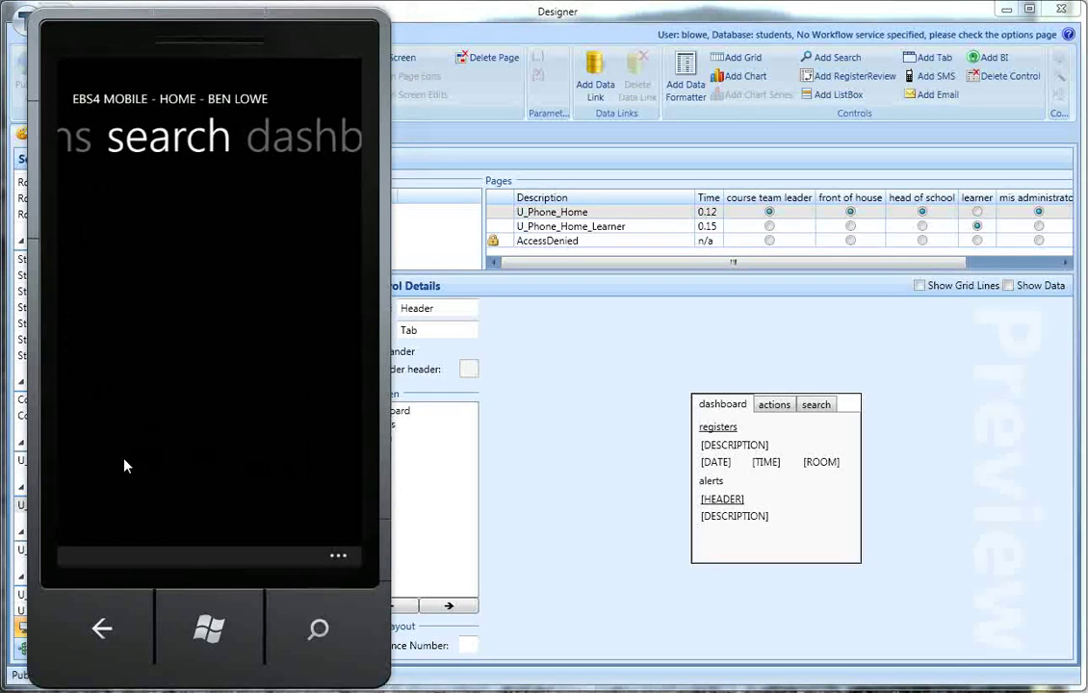
left_click_drag(306, 515, 131, 519)
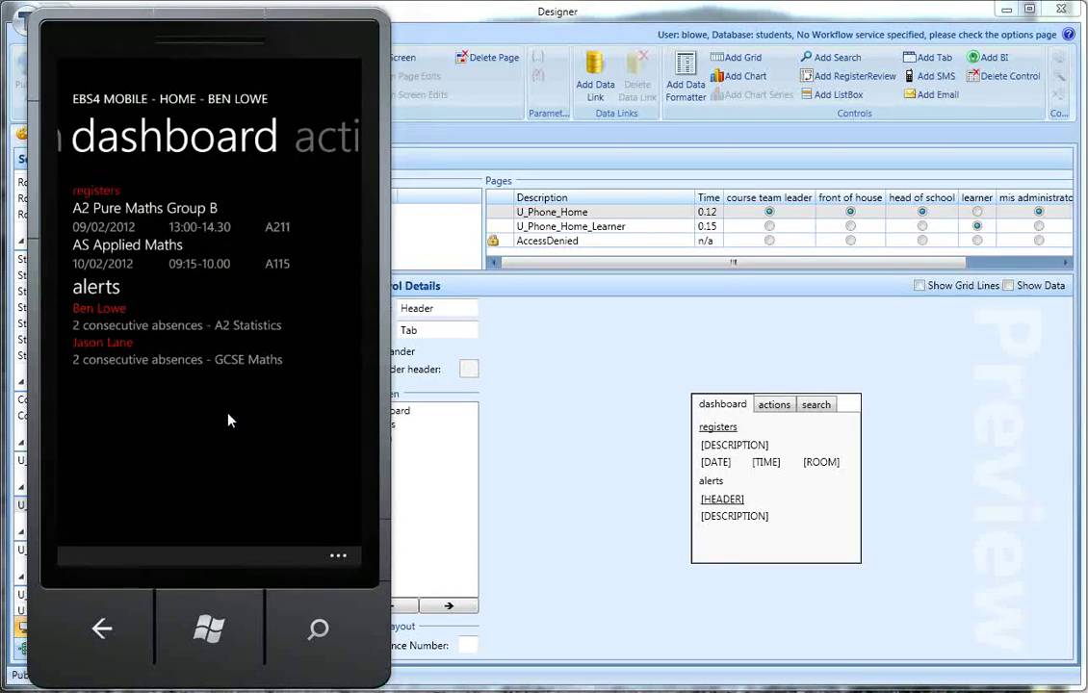
left_click(233, 332)
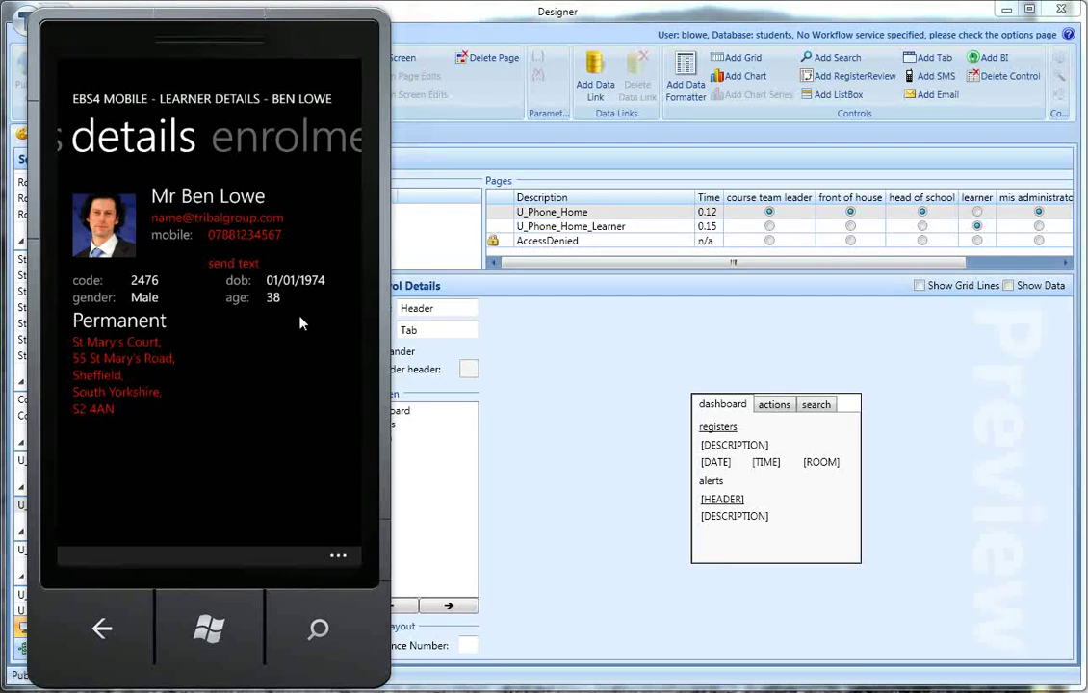
Step: Attempt an e-mail to the learner, close the Can't send warning, then call their mobile and hang up
left_click(222, 233)
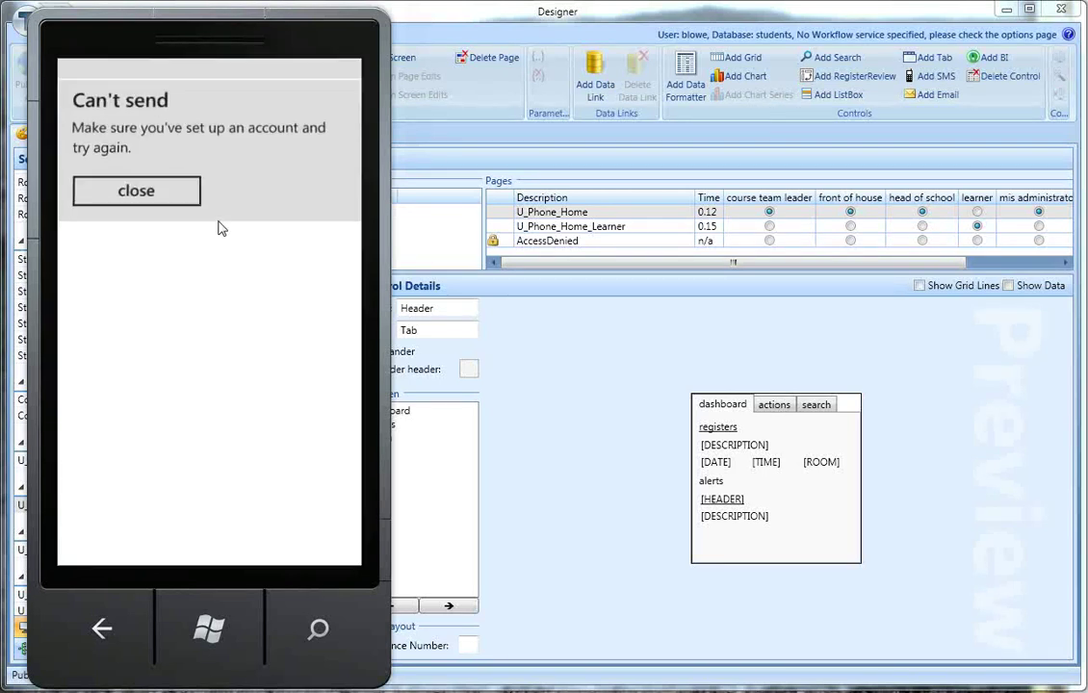
left_click(174, 198)
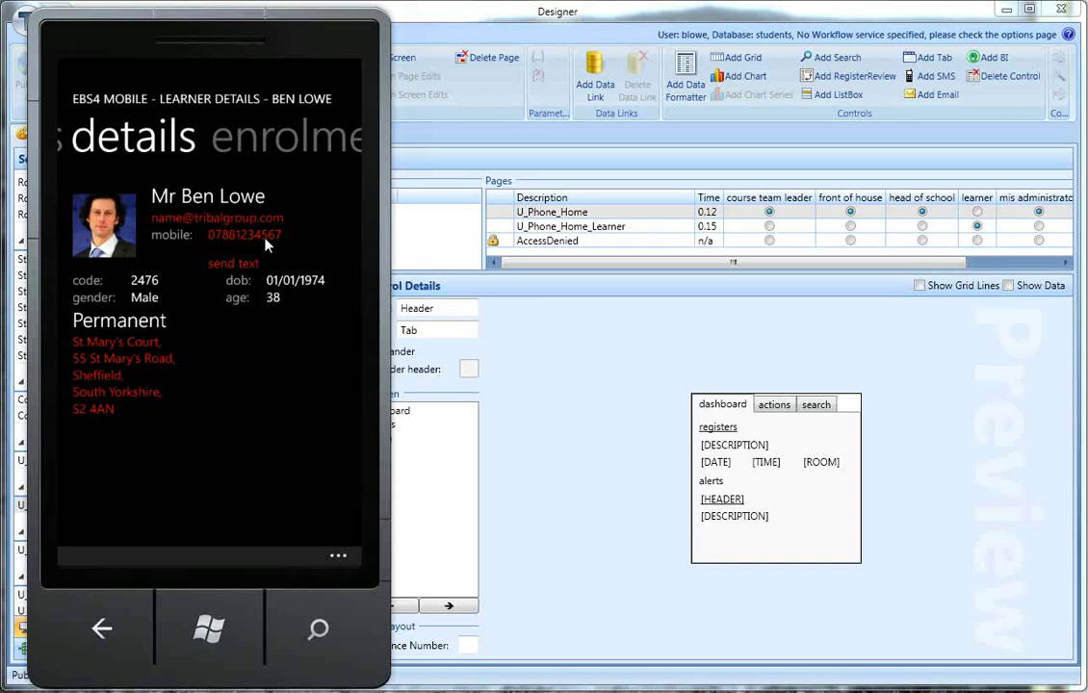
left_click(253, 238)
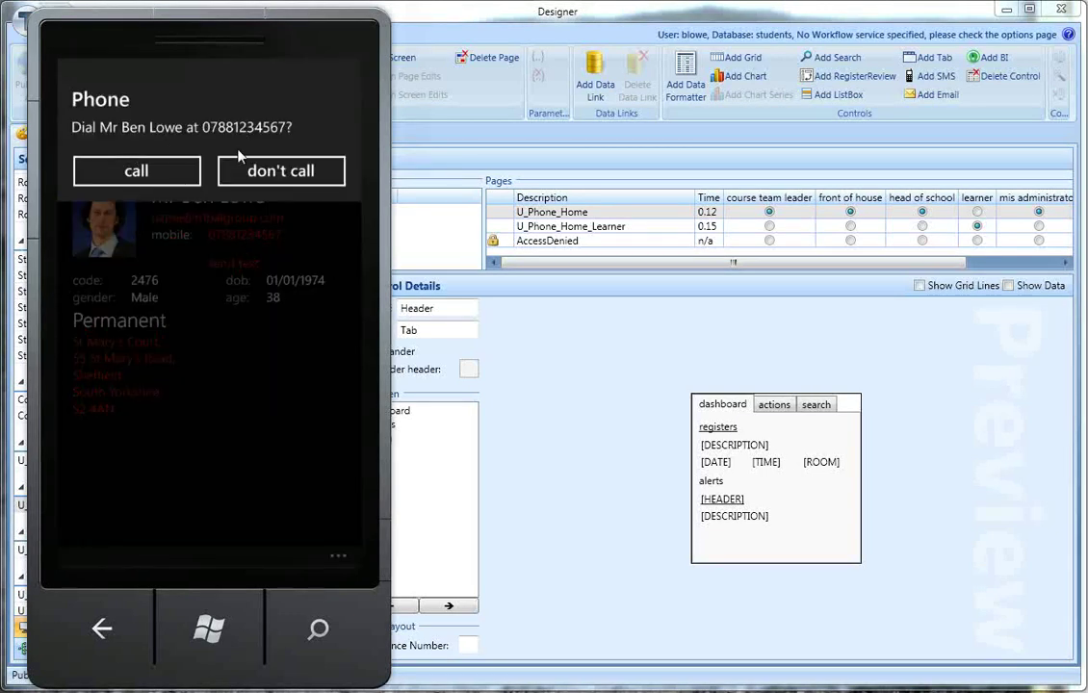
left_click(165, 183)
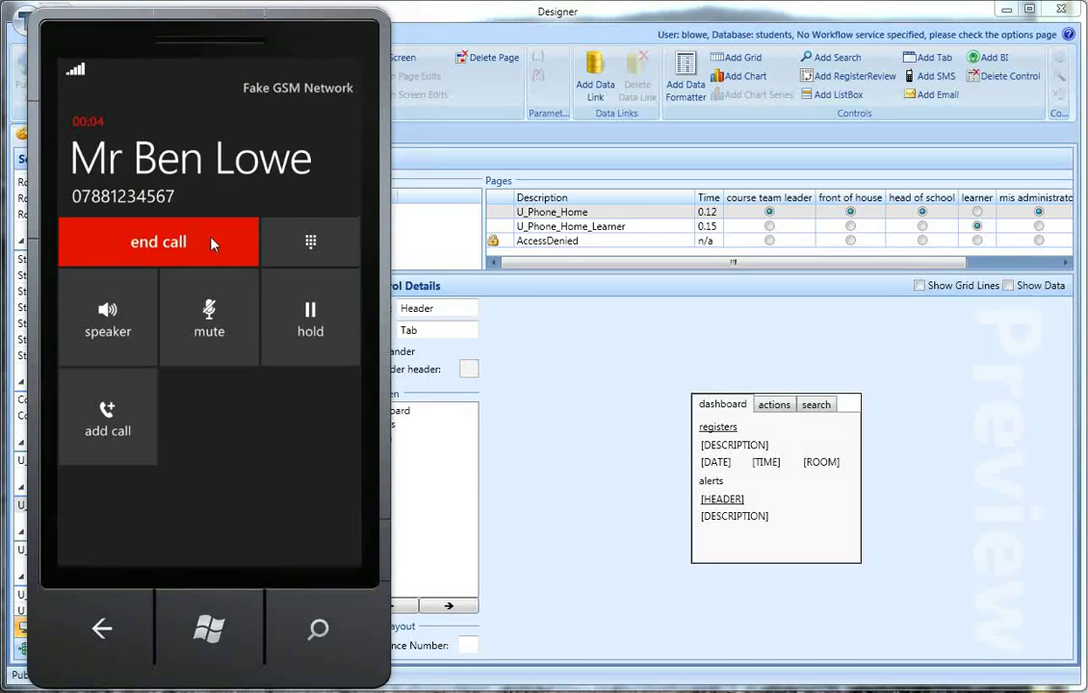
left_click(215, 242)
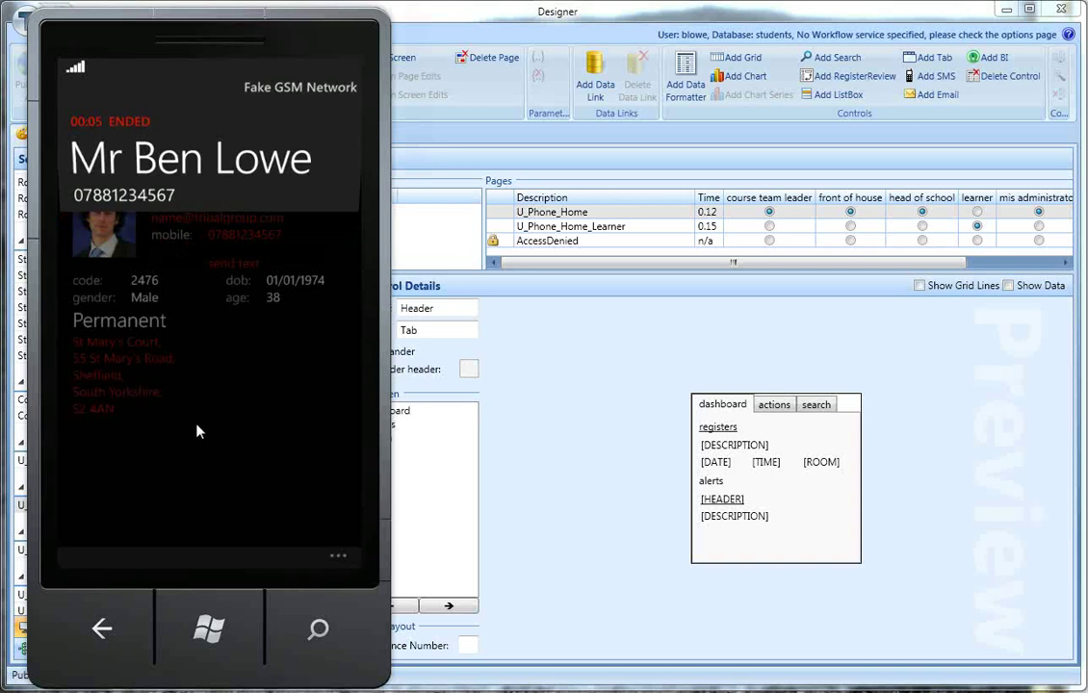
Step: Text 'Hello' to the learner's mobile, then go back to the Learner Details page
left_click(229, 269)
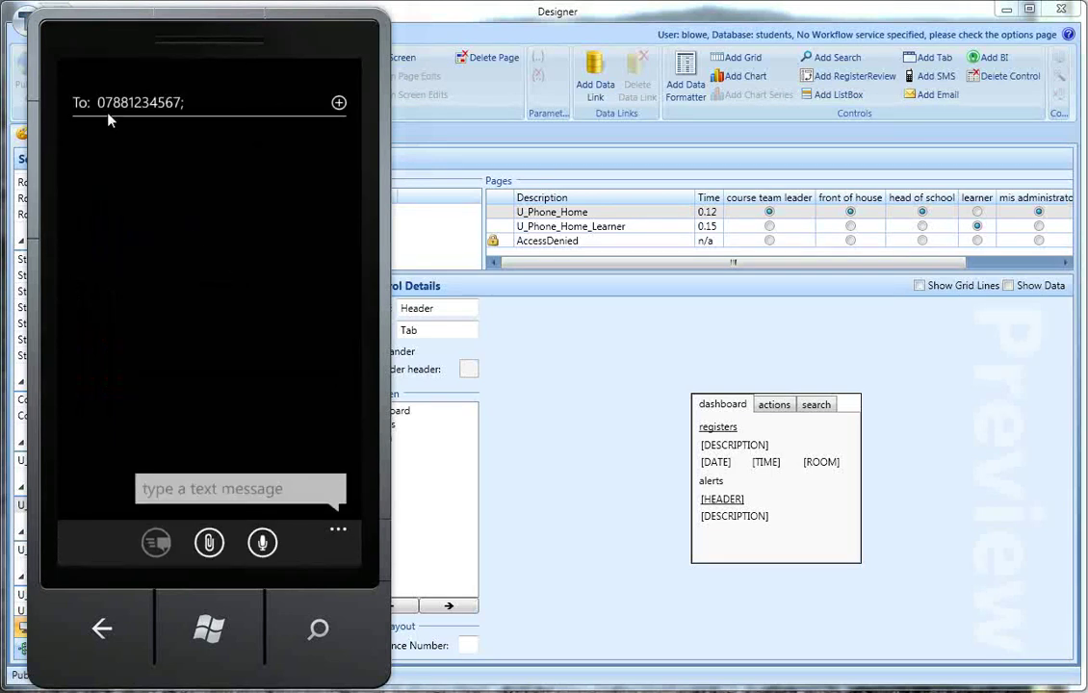
left_click(182, 489)
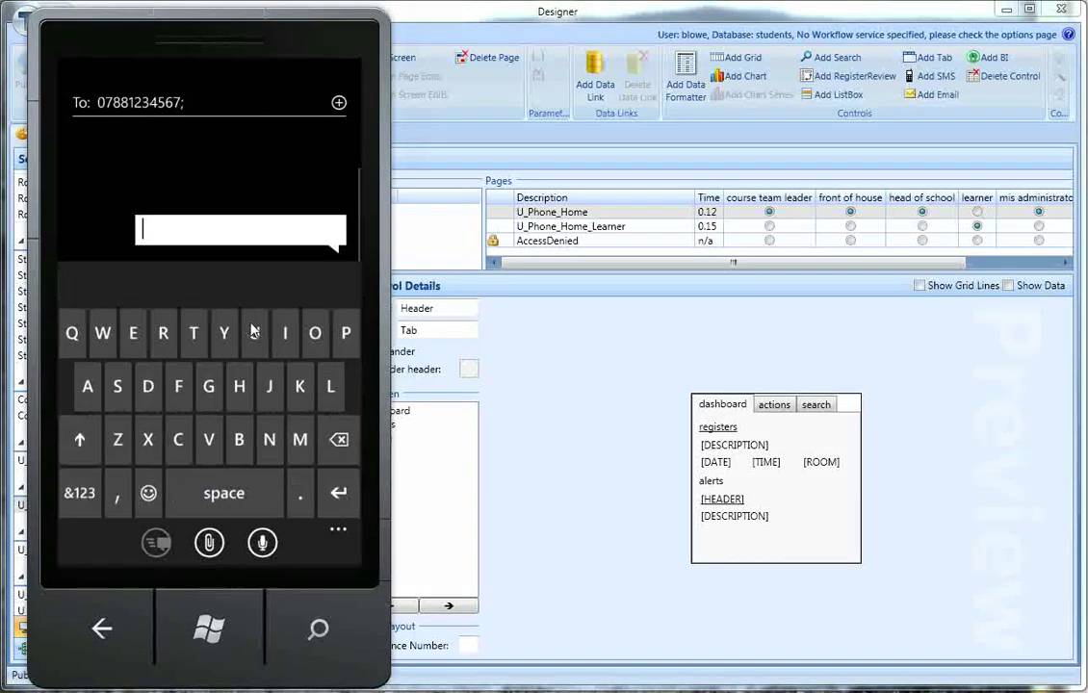
left_click(241, 387)
left_click(133, 333)
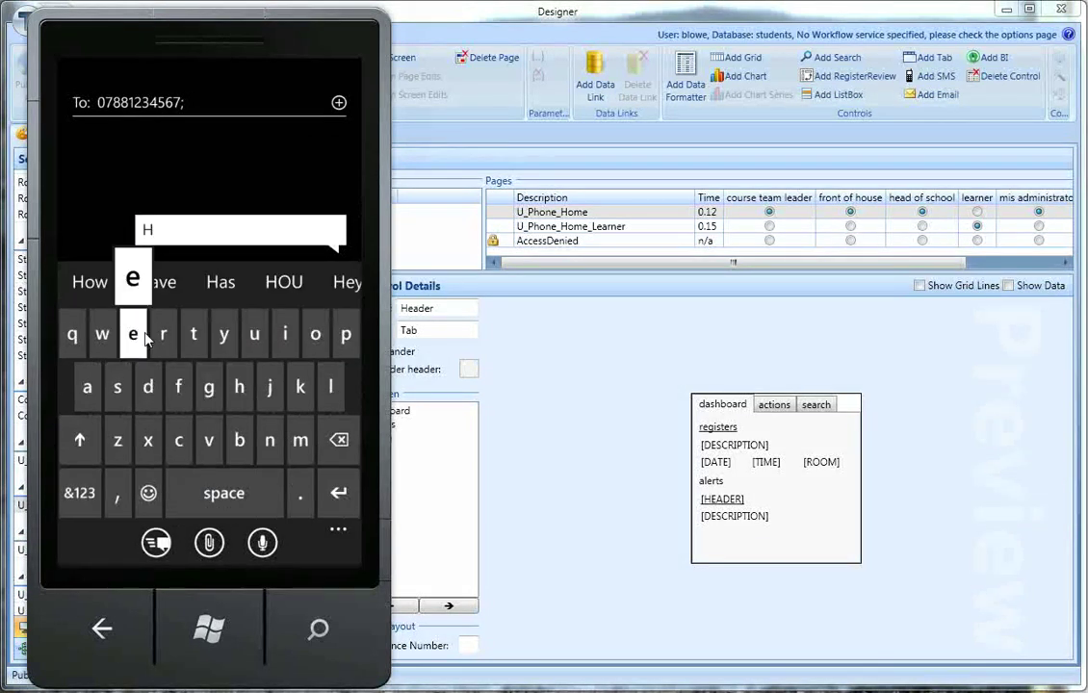
left_click(330, 386)
left_click(330, 386)
left_click(314, 333)
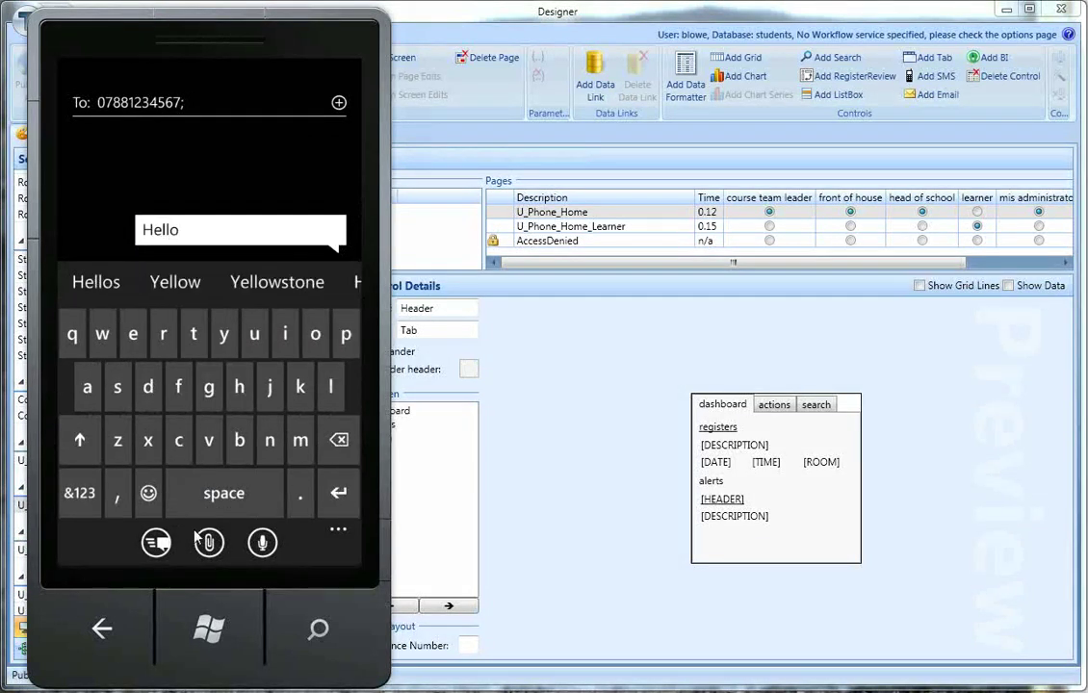
left_click(151, 543)
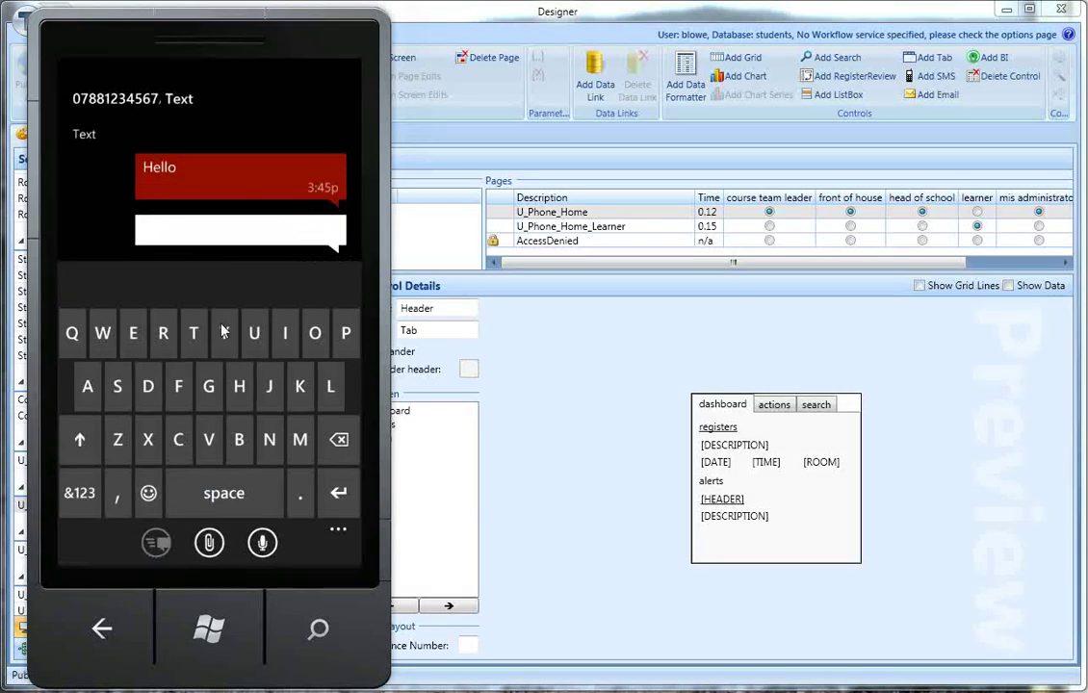
left_click(102, 630)
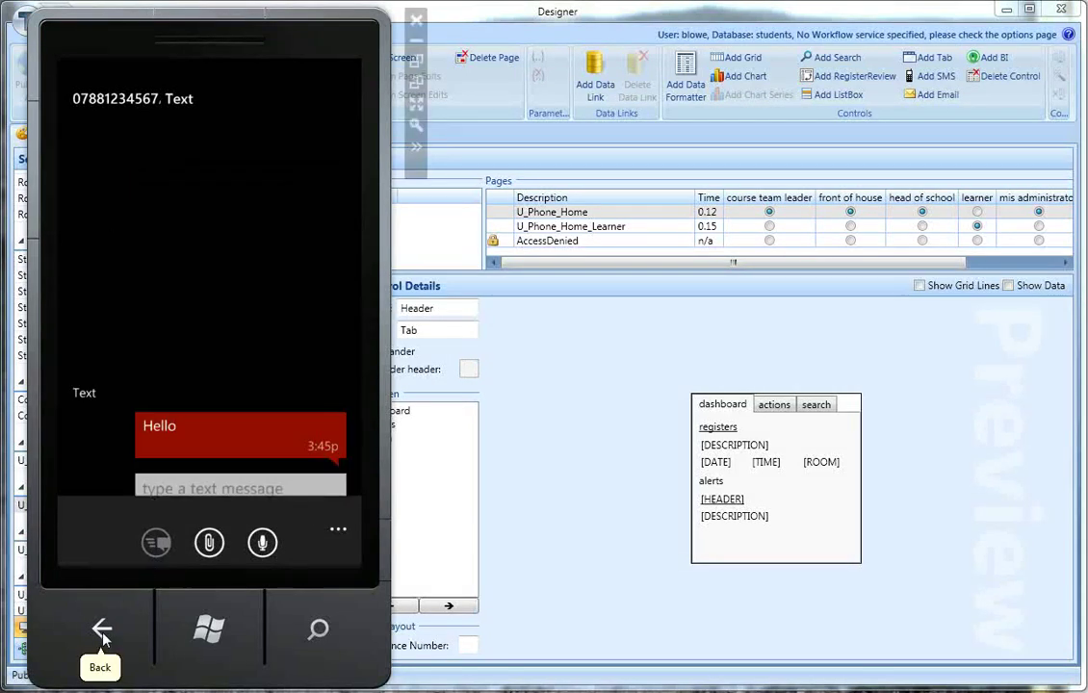
left_click(102, 631)
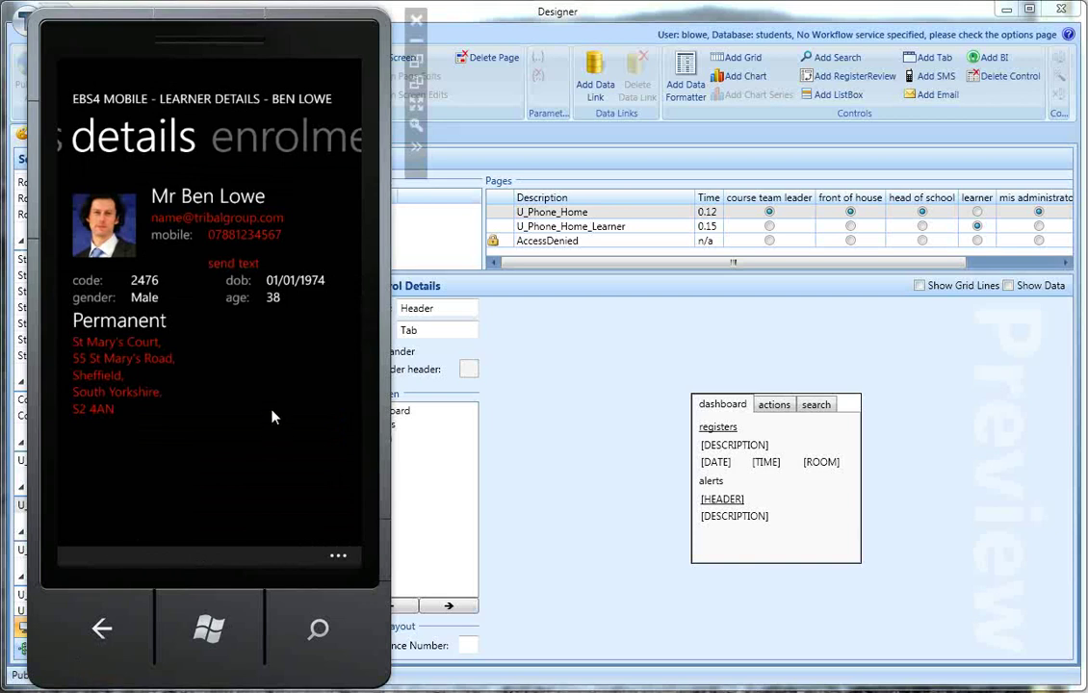
Step: Show the learner's red home address in Maps, then go back twice to the home dashboard
left_click(113, 387)
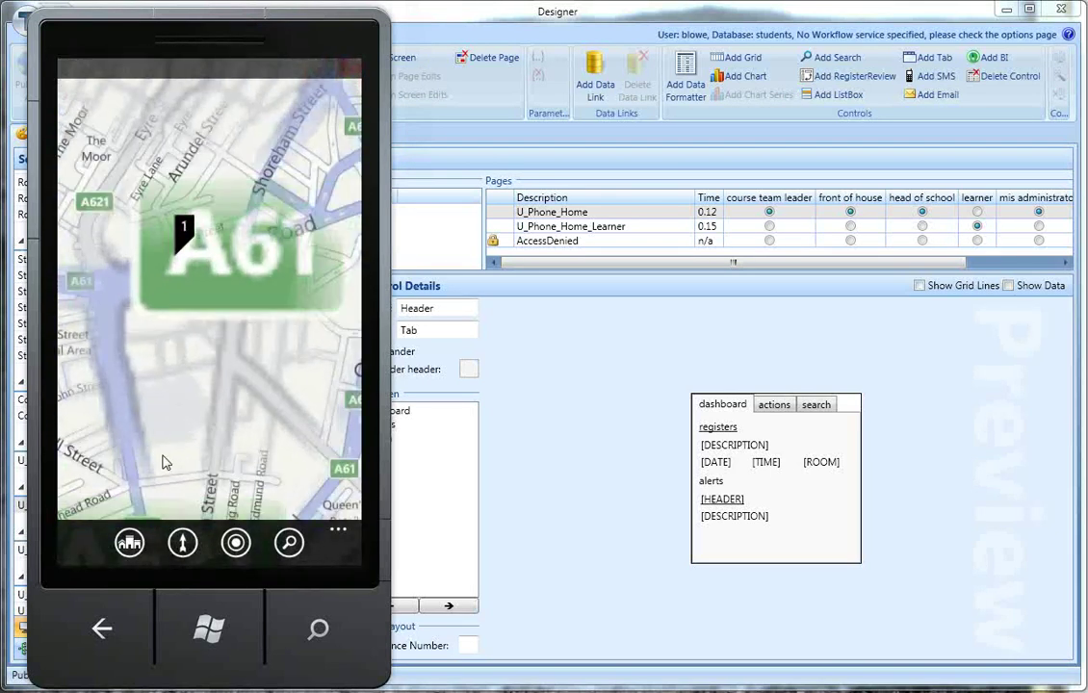
left_click(103, 631)
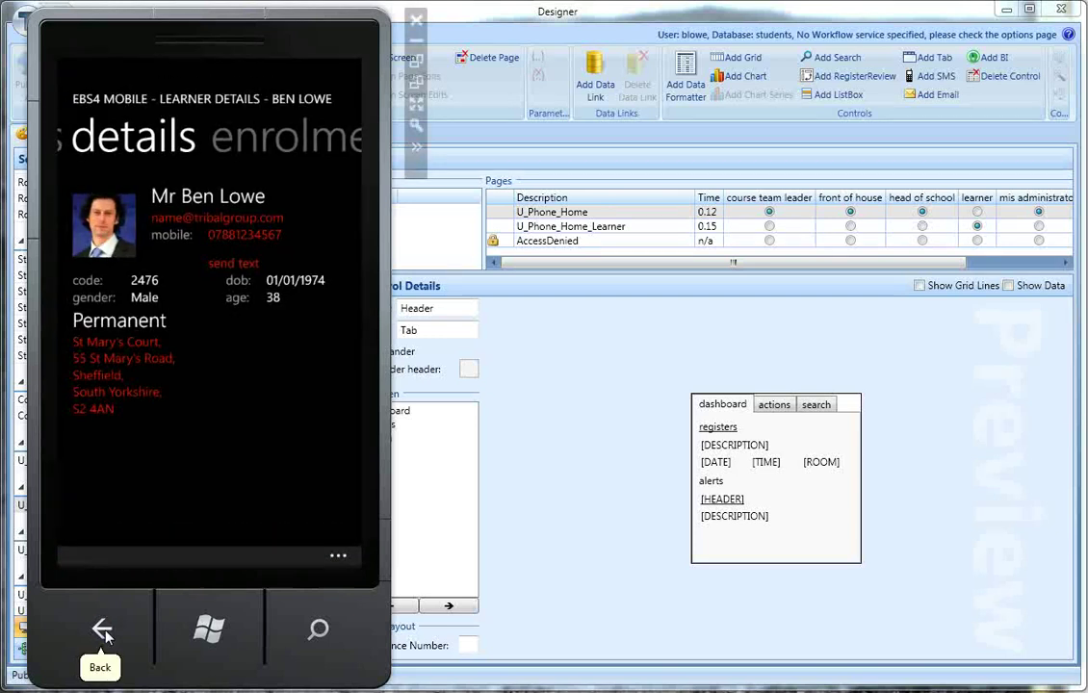
left_click(102, 631)
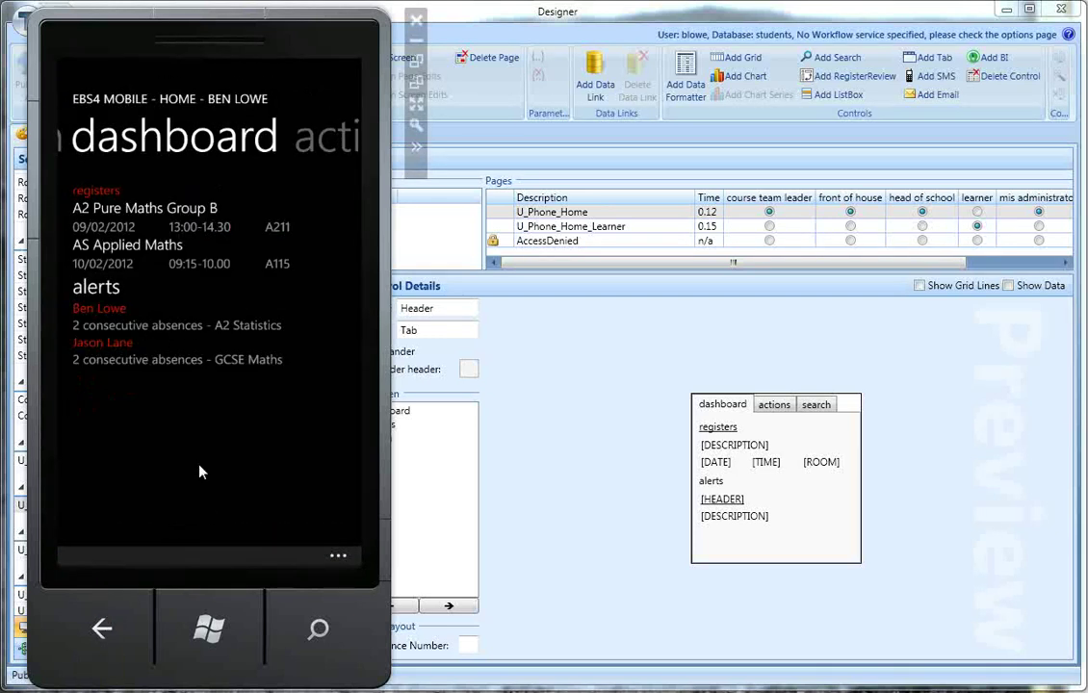
Step: Open the GCSE Maths absence alert's learner, go to their enrolments and open the A2 English course
left_click(211, 361)
left_click_drag(260, 376, 181, 438)
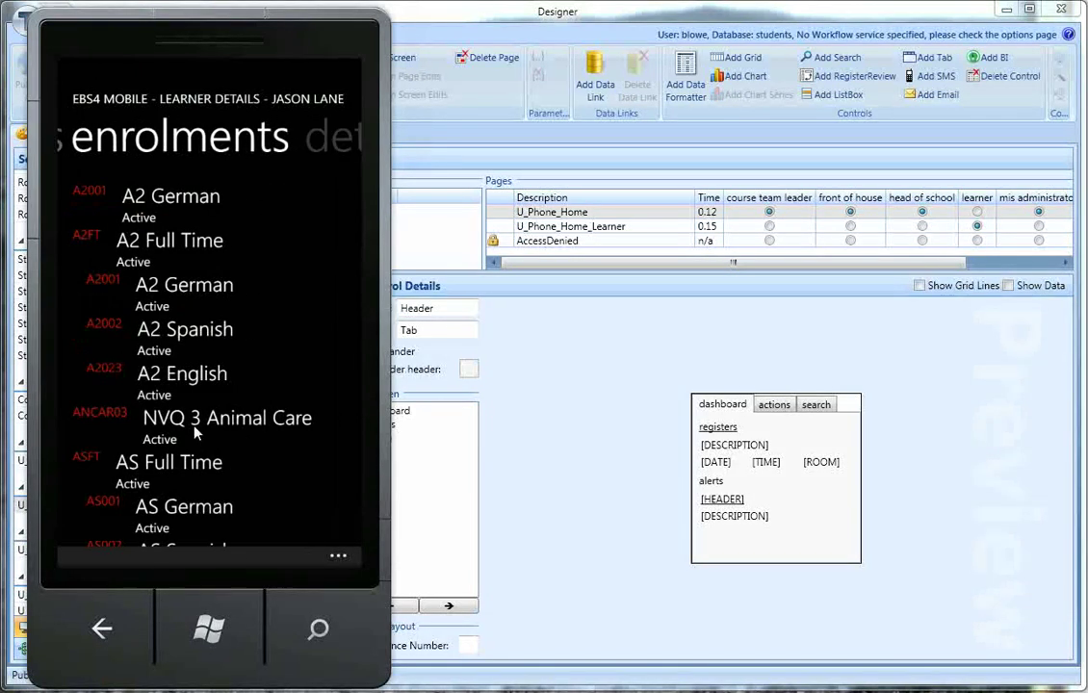
left_click_drag(260, 463, 207, 363)
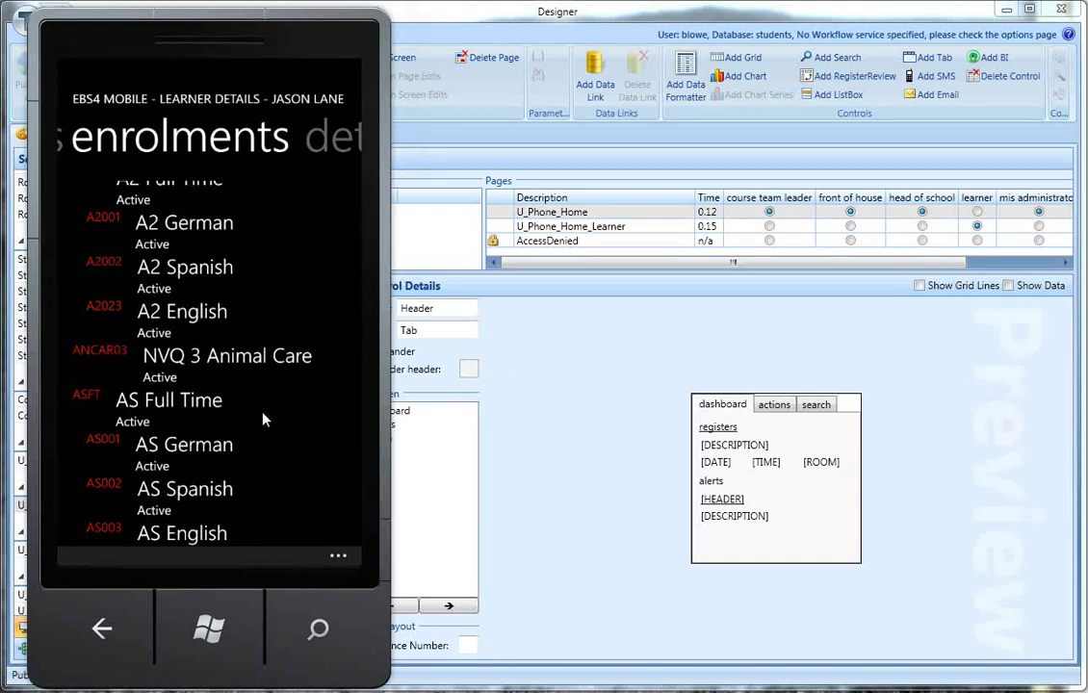
left_click(214, 318)
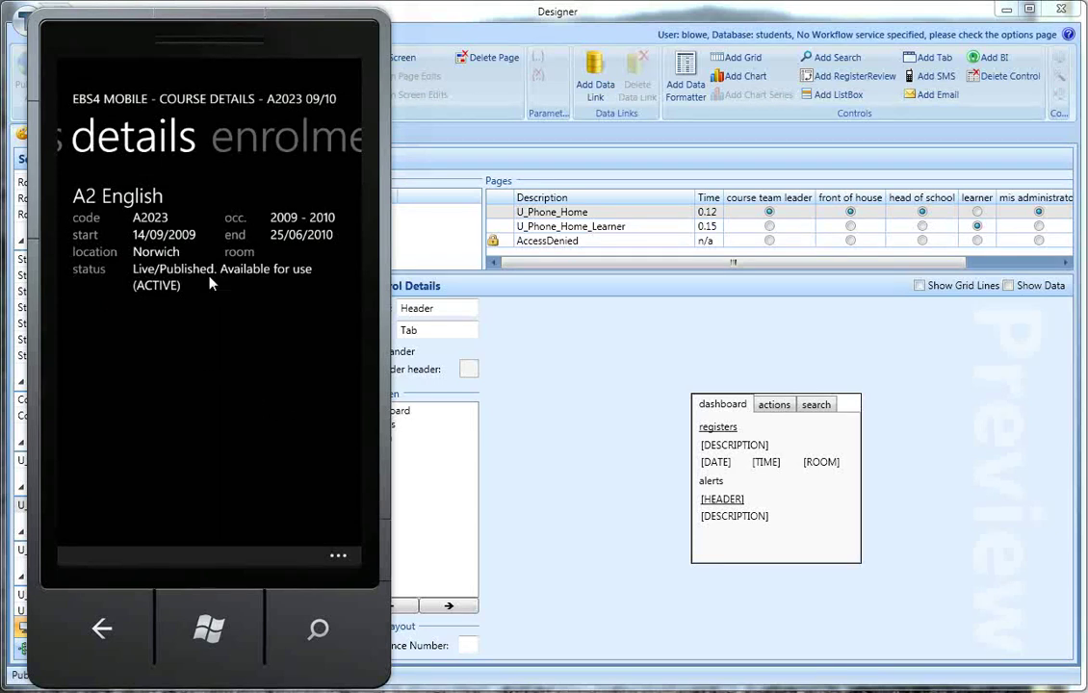
Step: View the course's enrolments, open an enrolled learner, then choose home from the app-bar menu
left_click_drag(274, 438, 211, 427)
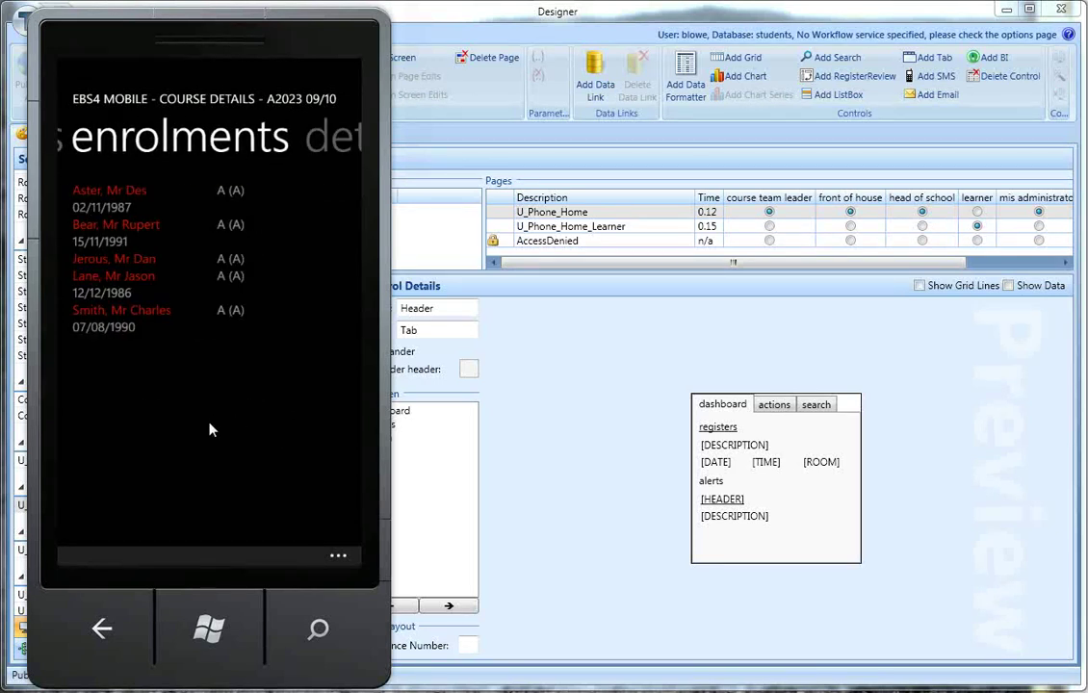
left_click(165, 332)
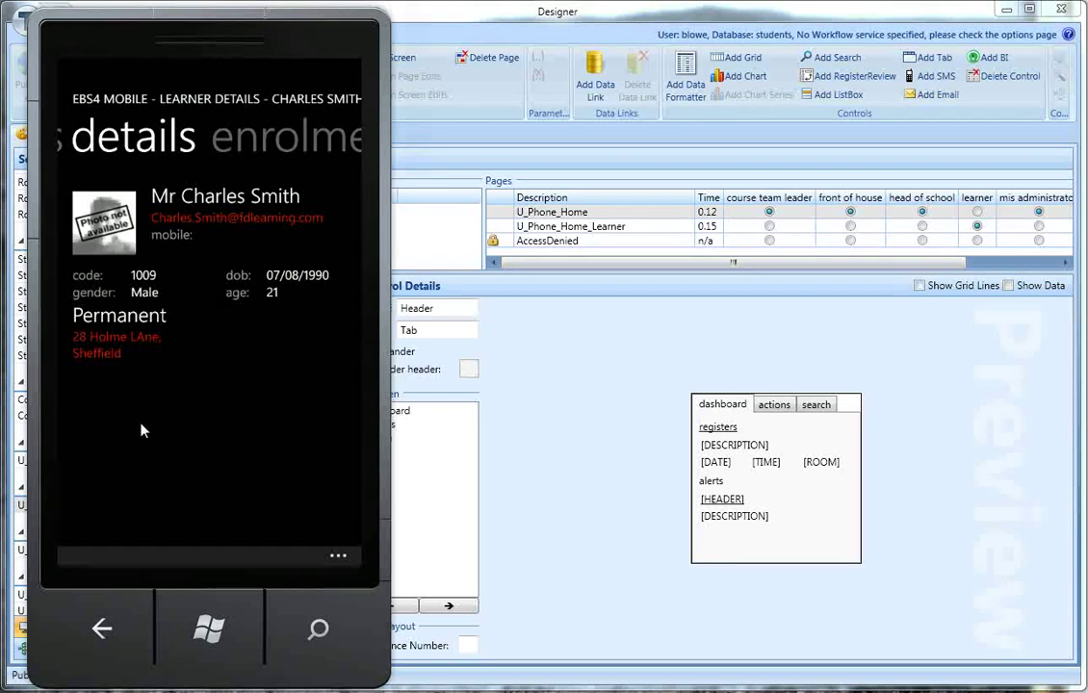
left_click(336, 558)
left_click(97, 442)
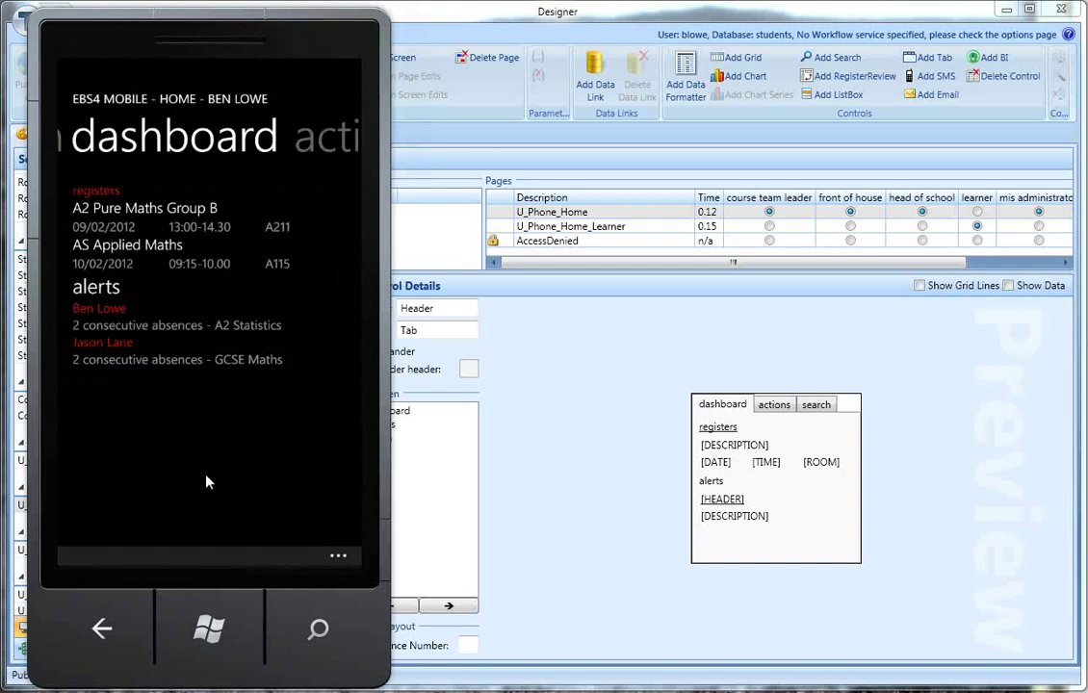
Step: Search learners for 'lo', open a result, then go back to the search page
left_click_drag(165, 445, 242, 440)
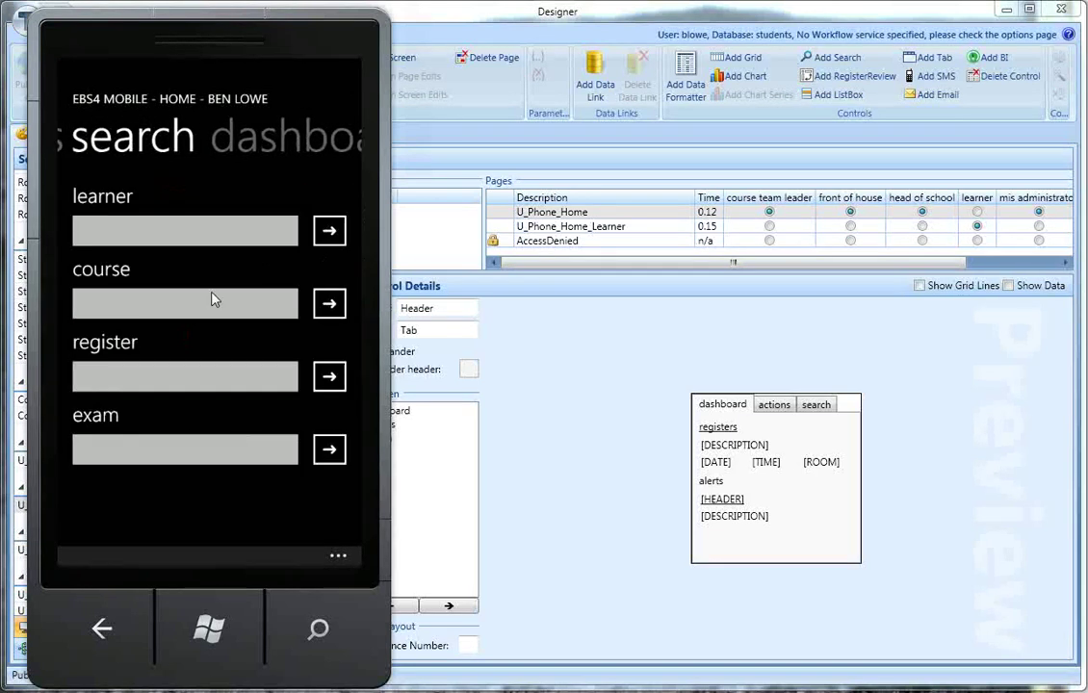
left_click(165, 240)
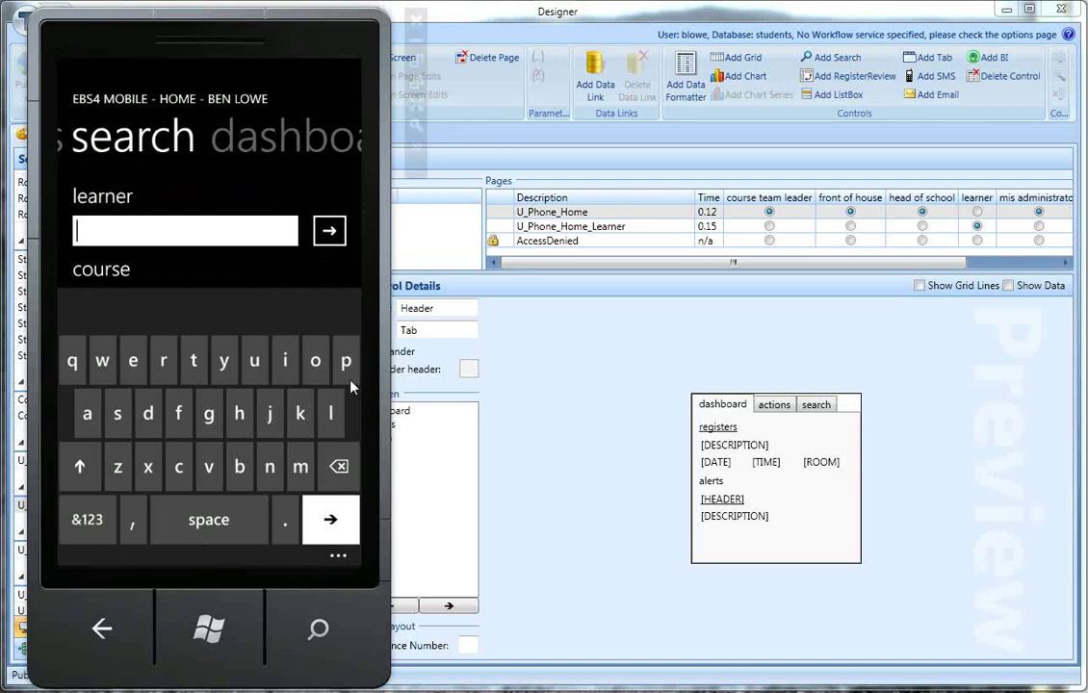
left_click(330, 413)
left_click(316, 361)
left_click(329, 230)
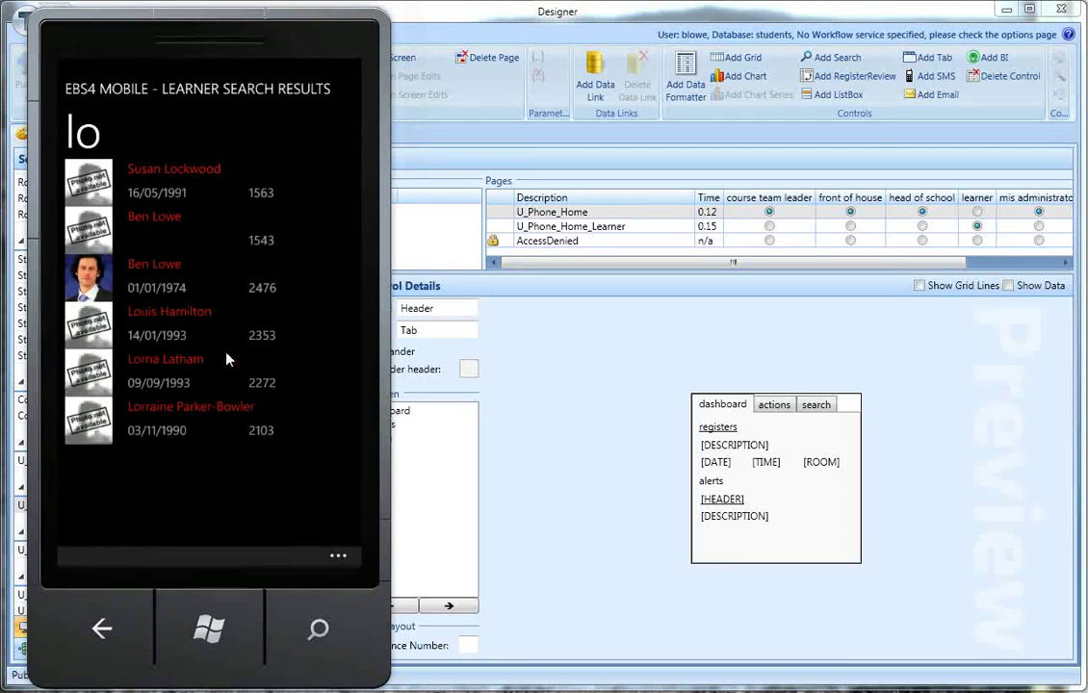
left_click(181, 288)
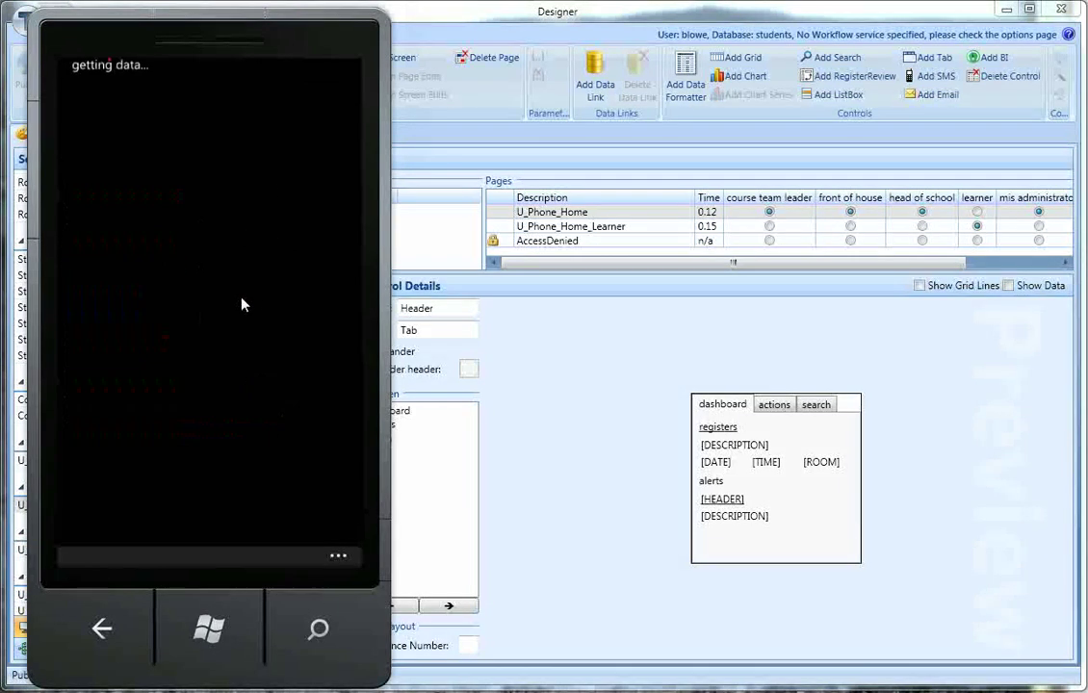
left_click(104, 631)
left_click(104, 631)
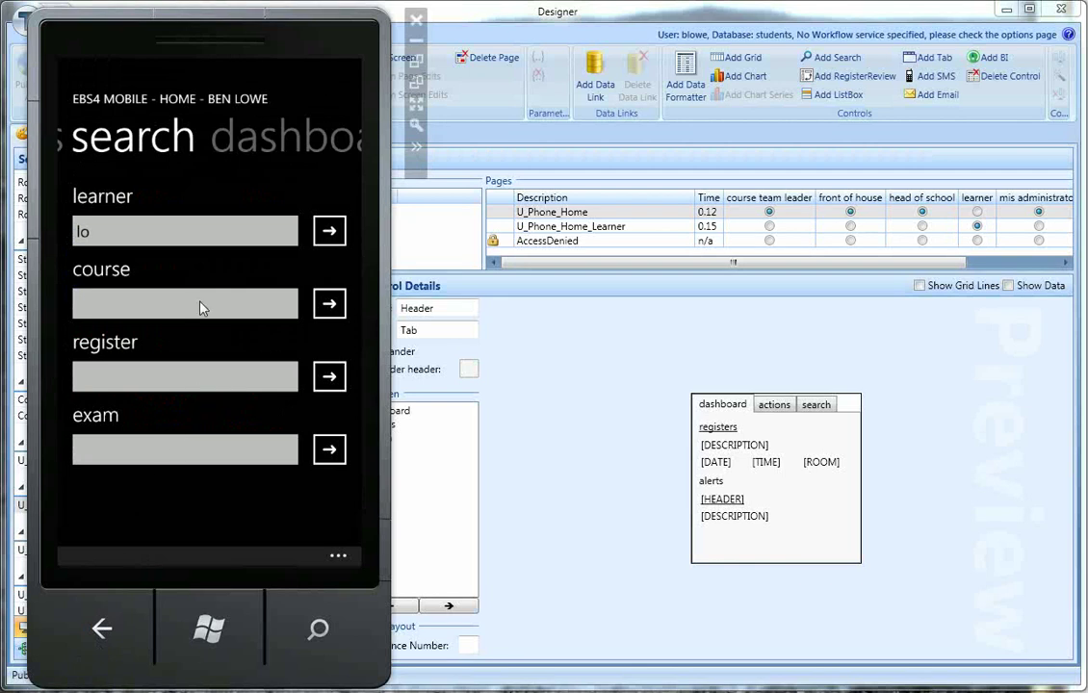
Step: Replace the term with the date-of-birth search 07/02/*, run it, and return to search
left_click(115, 233)
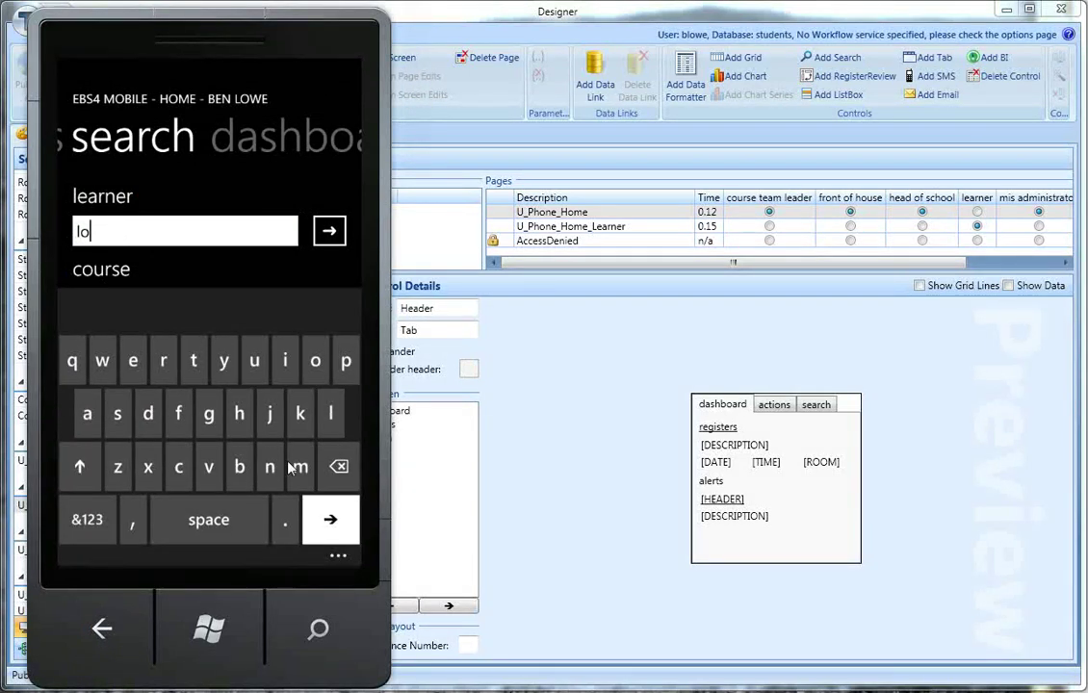
key("BackSpace")
key("BackSpace")
left_click(91, 518)
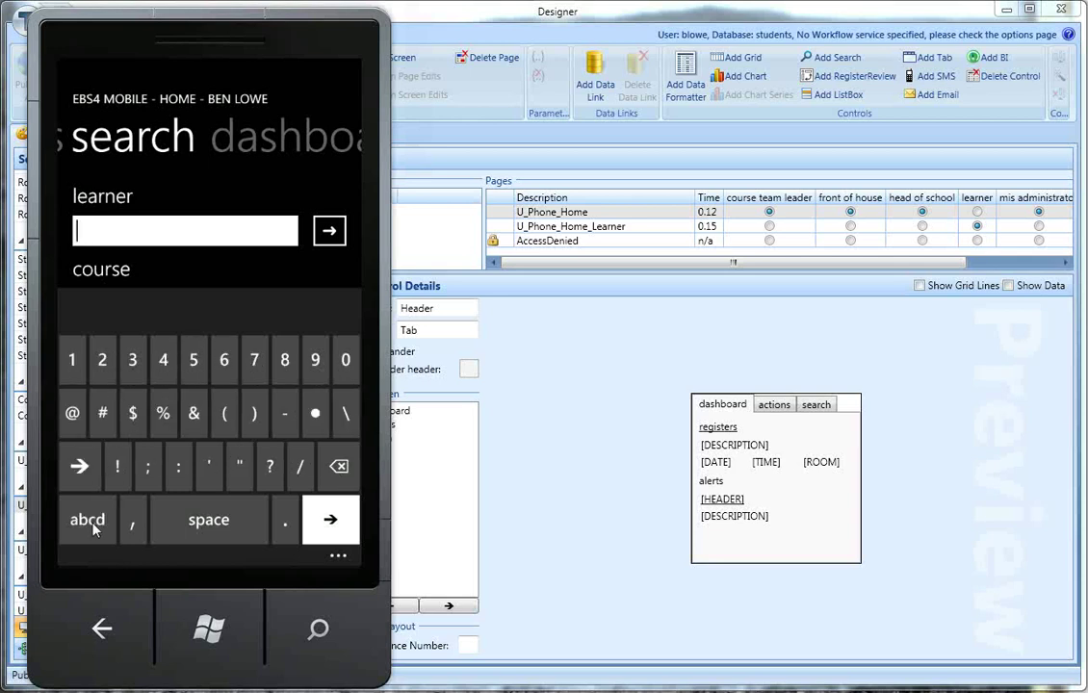
left_click(346, 360)
left_click(254, 360)
left_click(299, 466)
left_click(346, 360)
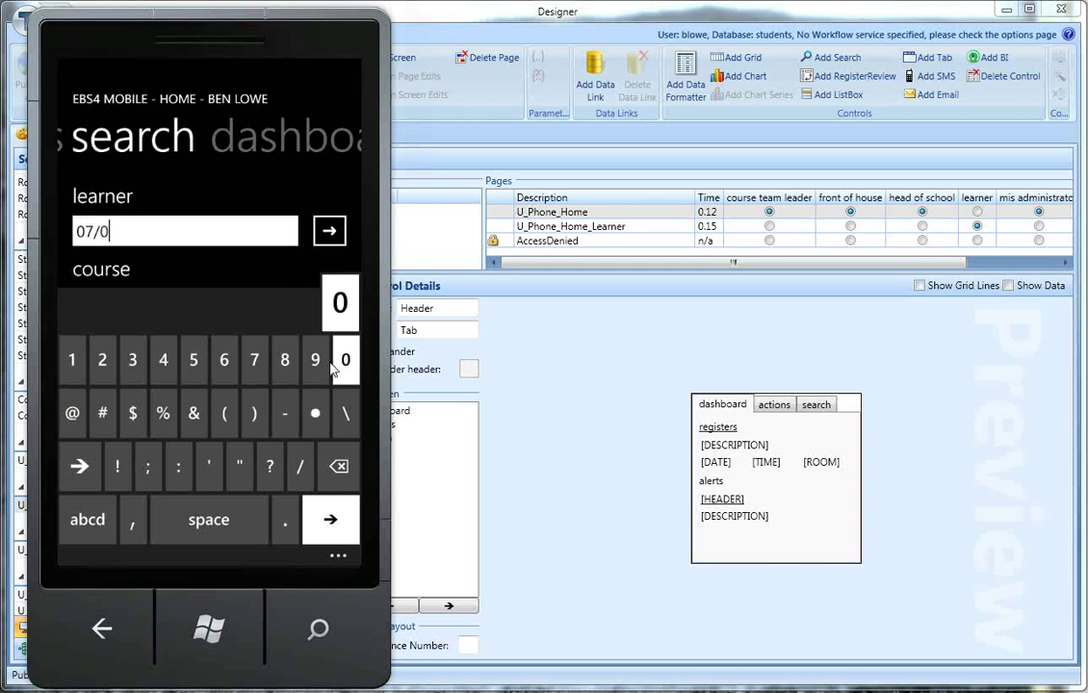
left_click(102, 360)
left_click(300, 466)
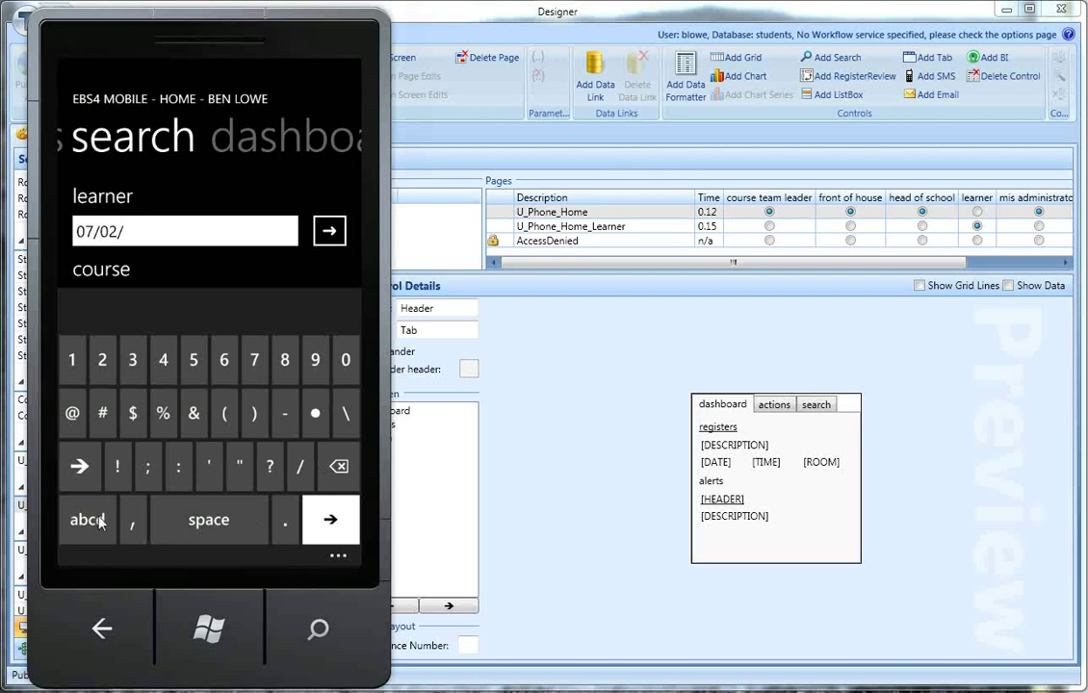
left_click(79, 468)
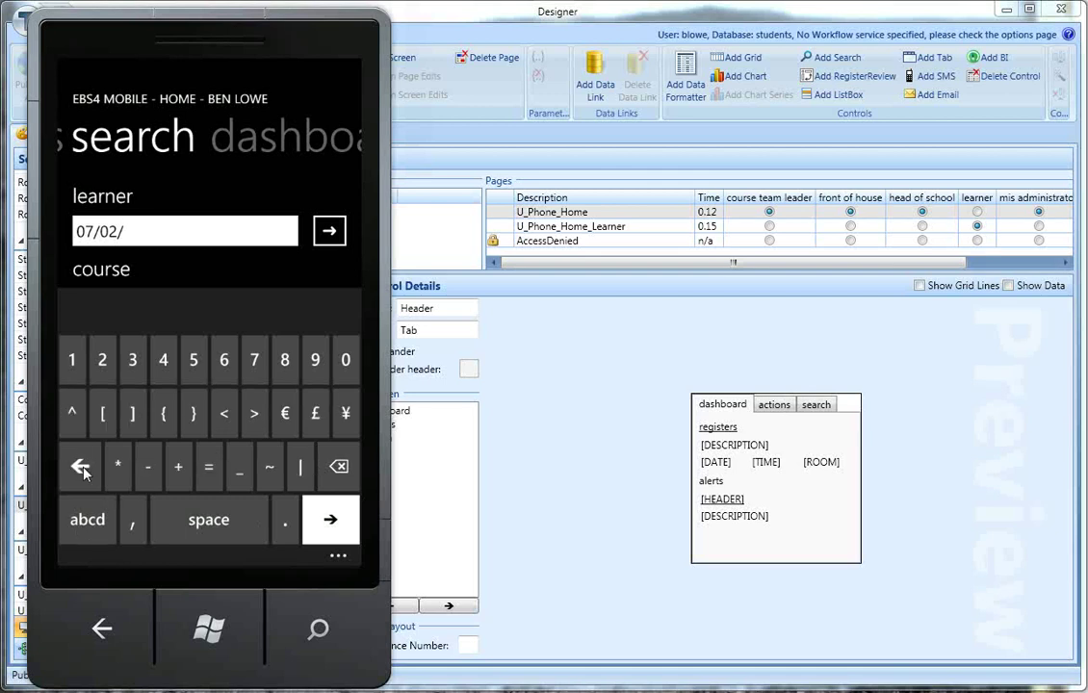
left_click(117, 466)
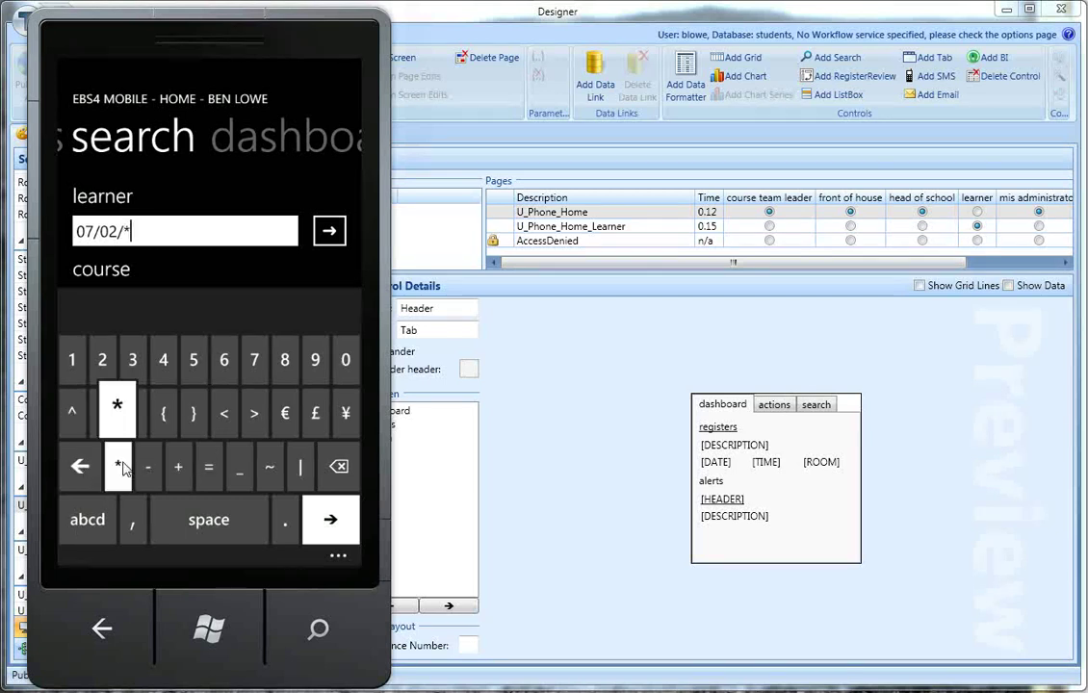
left_click(334, 525)
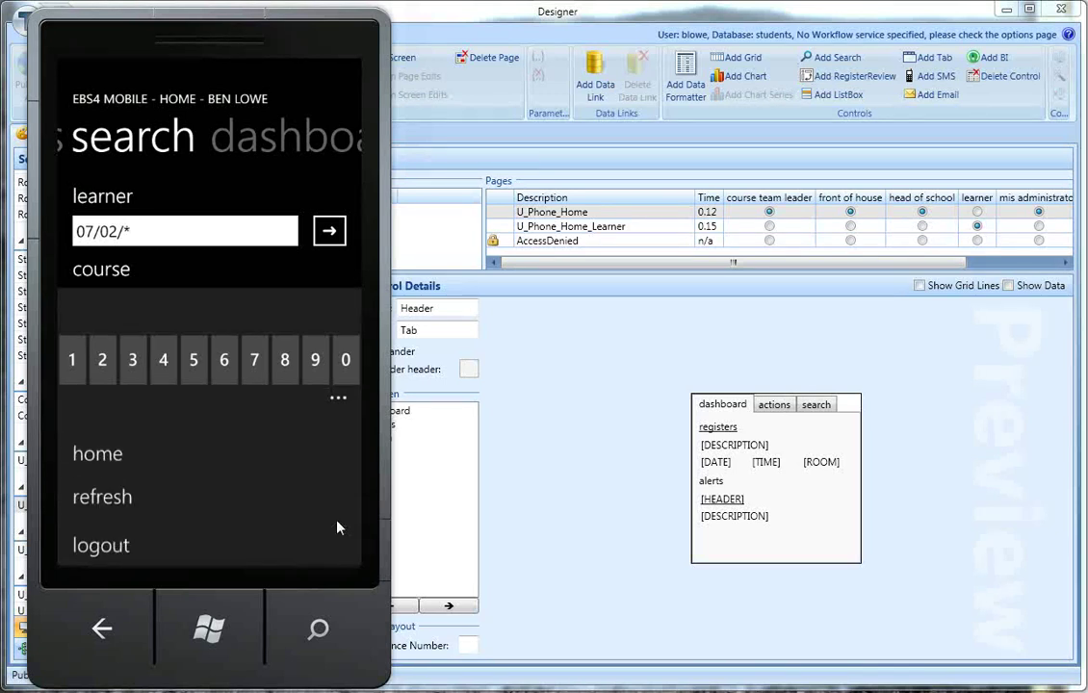
left_click(329, 231)
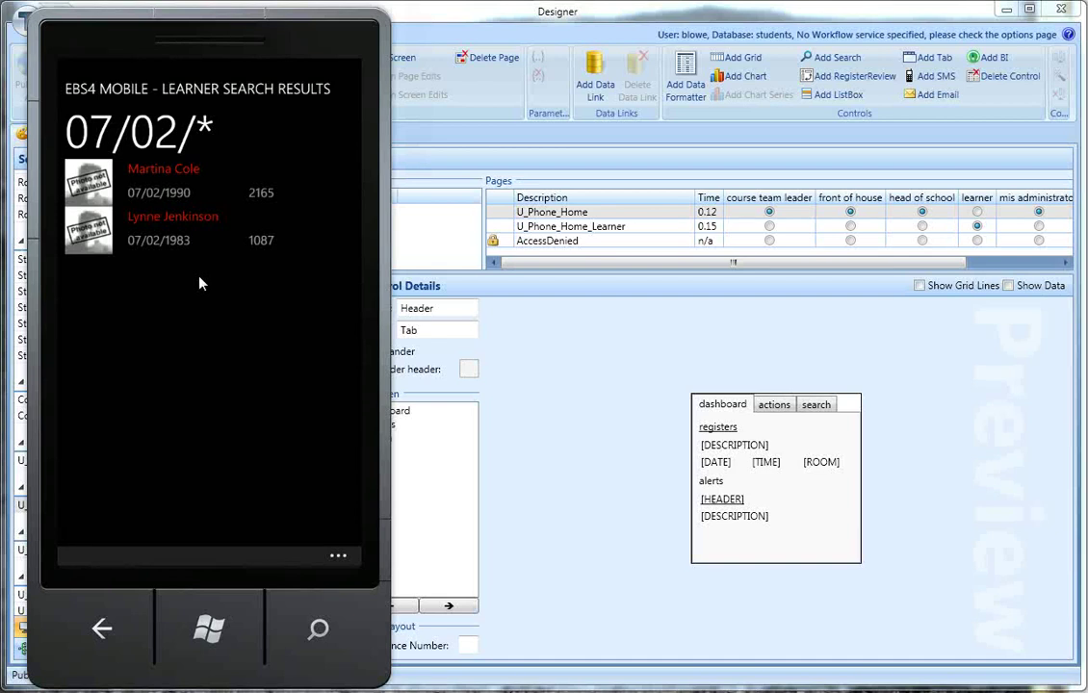
left_click(104, 633)
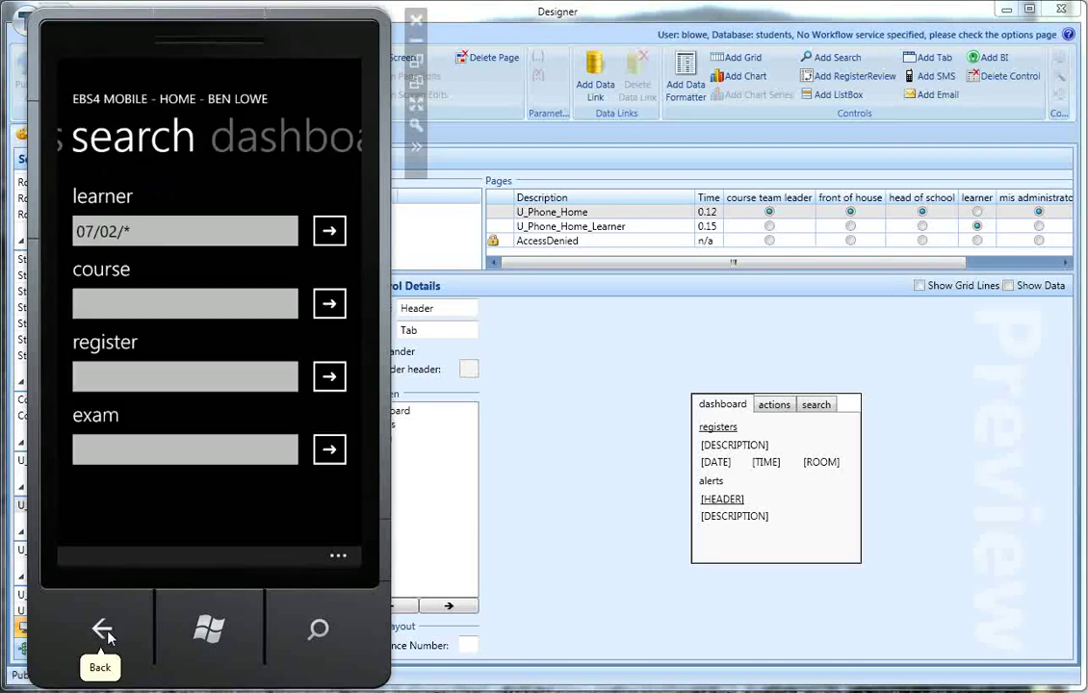
Step: Search courses for 'jap' and open the AS Japanese course
left_click(157, 306)
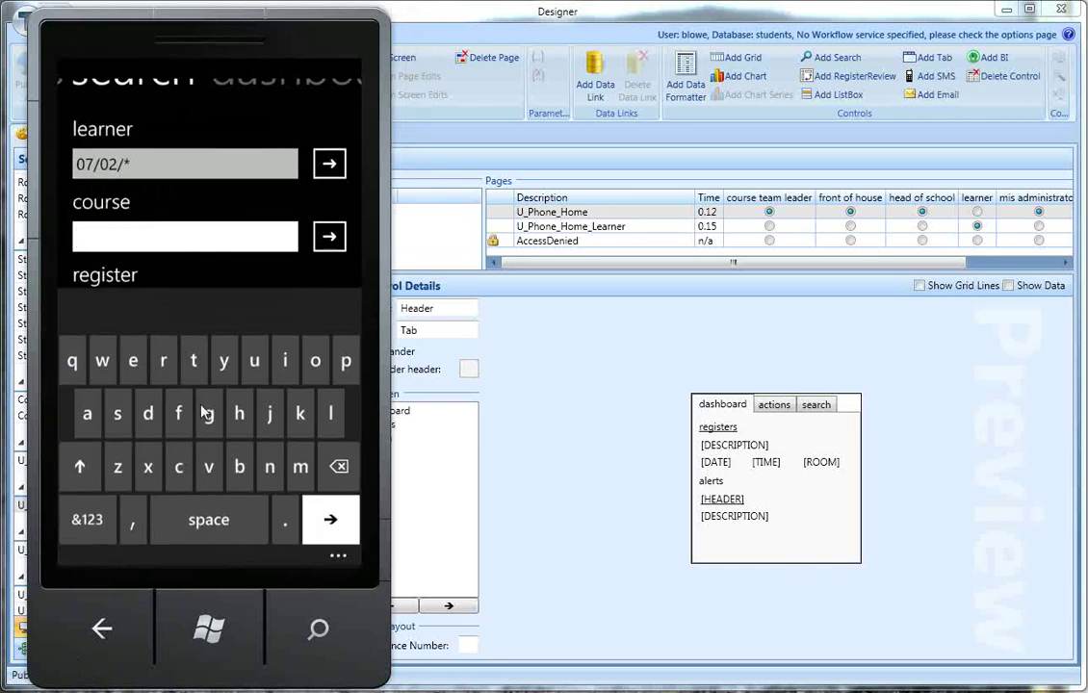
left_click(268, 414)
left_click(88, 414)
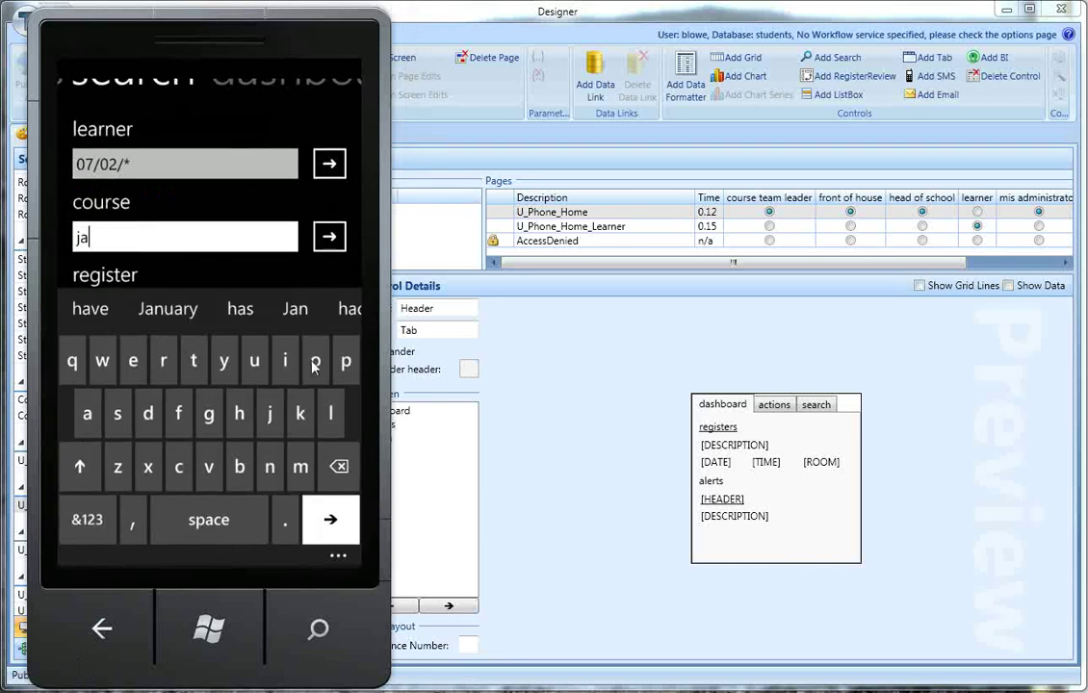
left_click(347, 360)
left_click(330, 236)
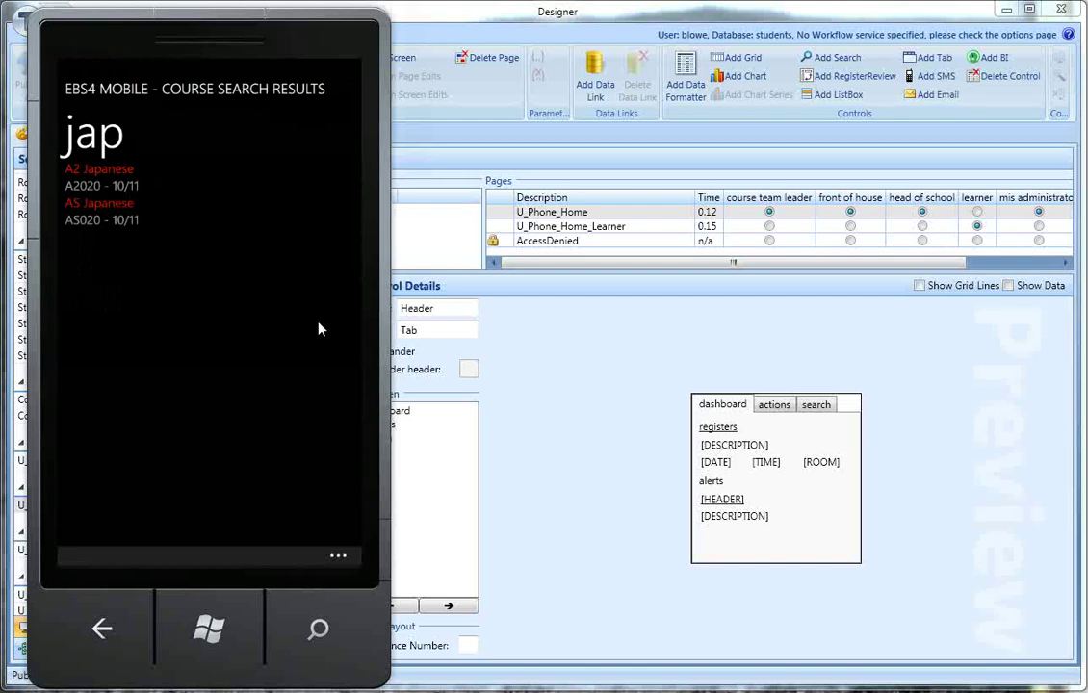
left_click(146, 222)
Step: Open an enrolled learner from the course's enrolments and show that learner's enrolments
left_click_drag(279, 360, 146, 291)
left_click(142, 208)
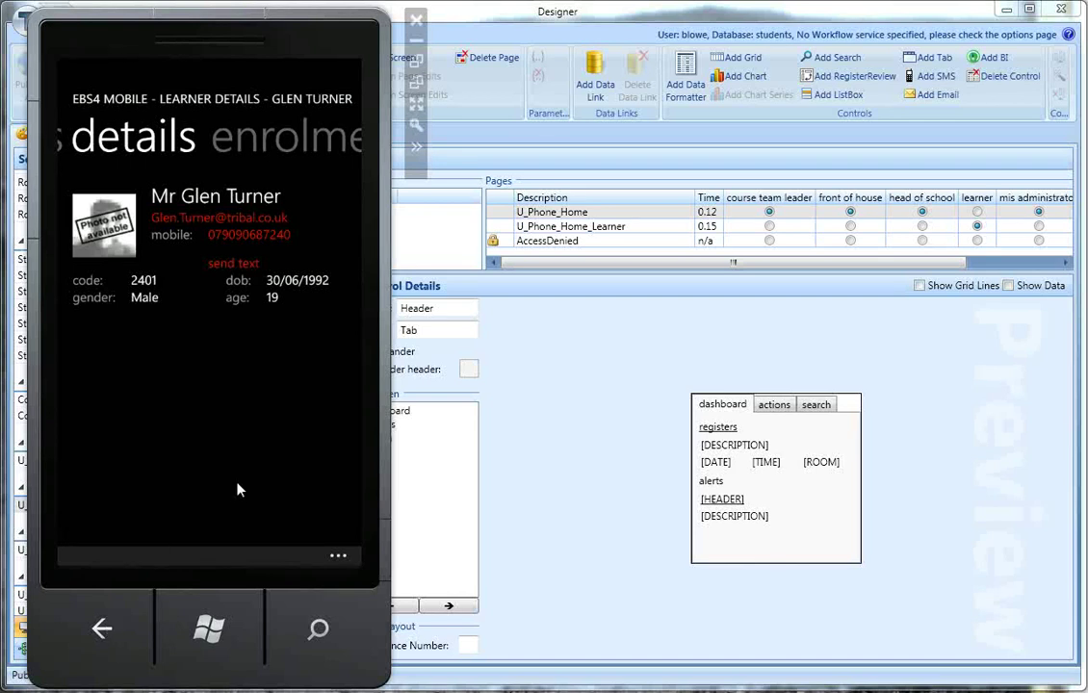
left_click_drag(238, 491, 188, 475)
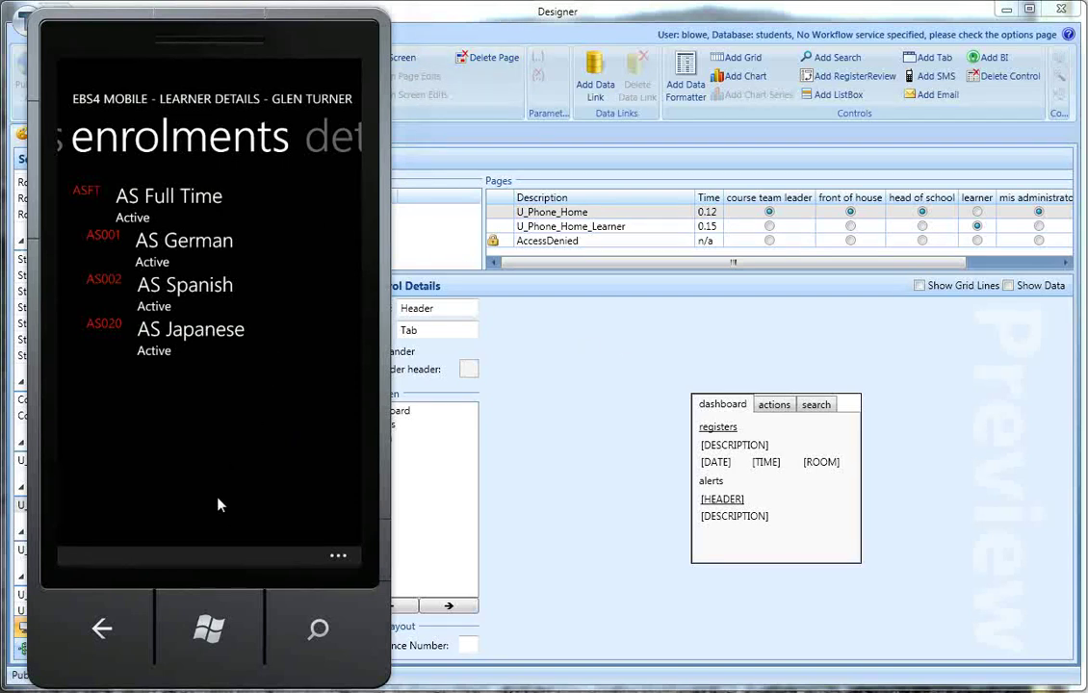
Step: Return to the phone's Start screen and launch Internet Explorer on the EBS4 Mobile page
left_click(212, 610)
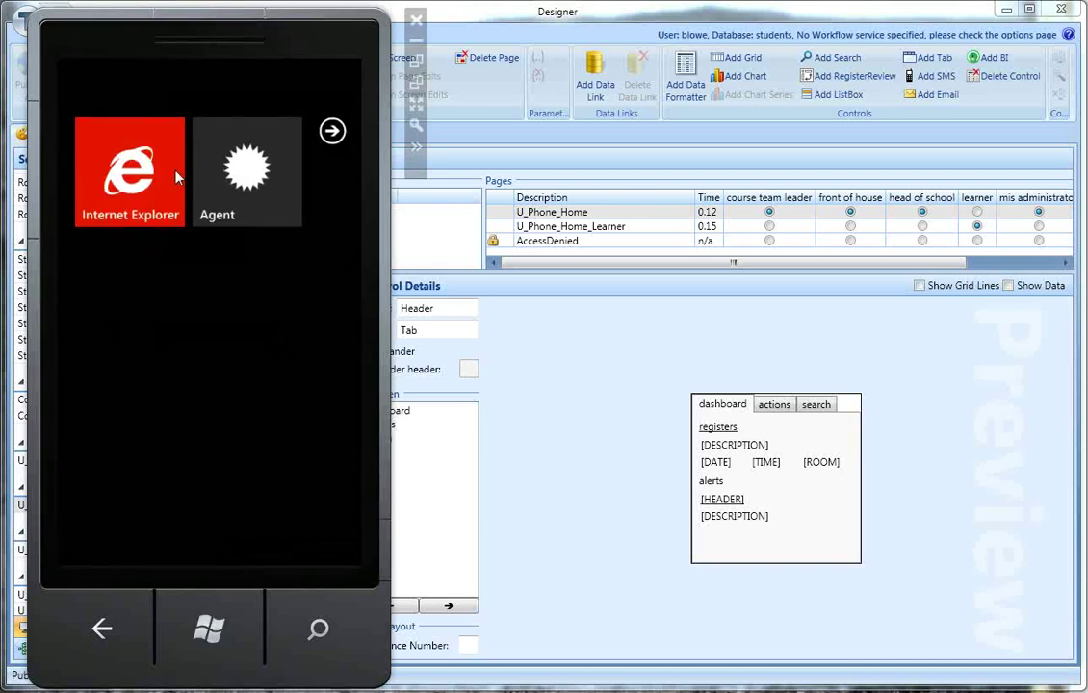
left_click(167, 173)
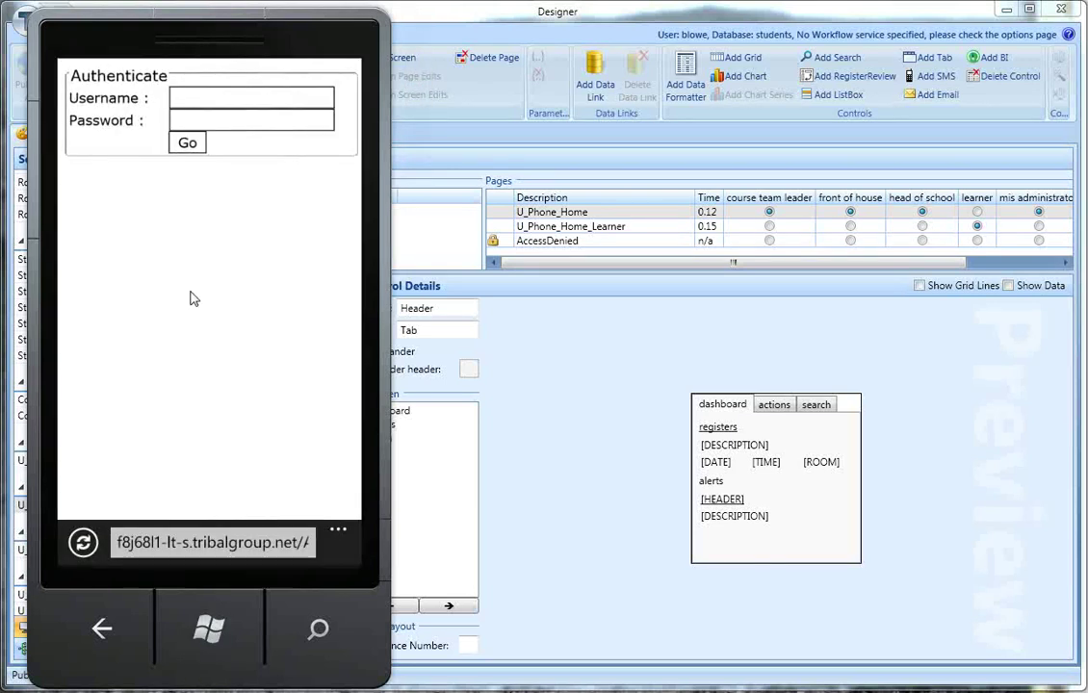
left_click(228, 557)
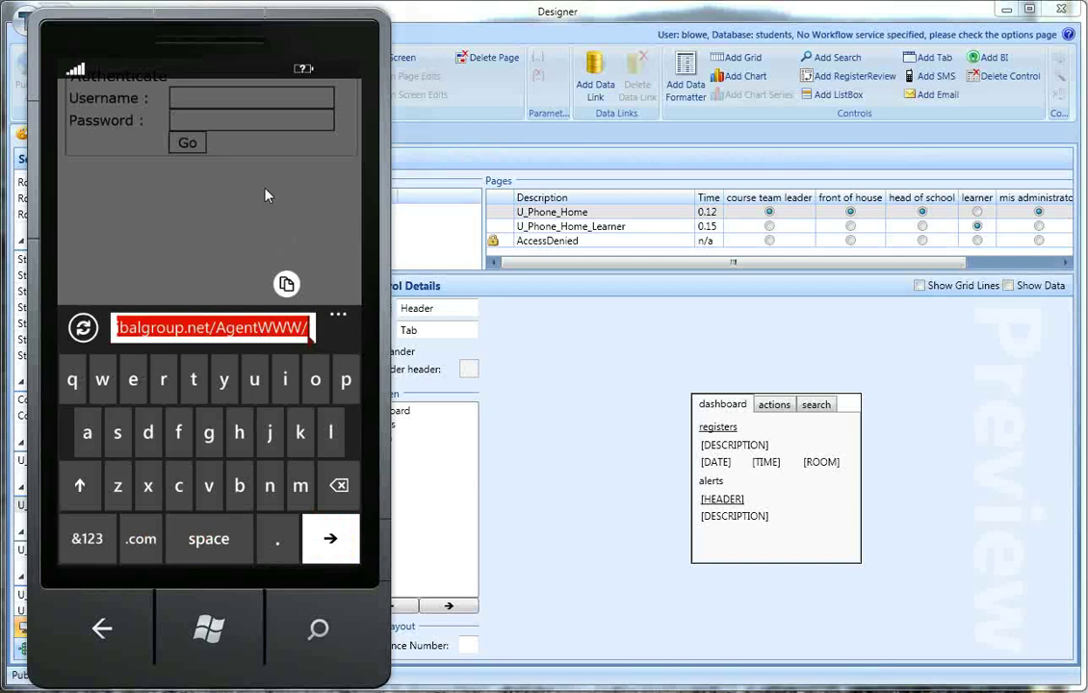
left_click(233, 165)
Step: Enter the staff username on the Authenticate page
left_click(248, 104)
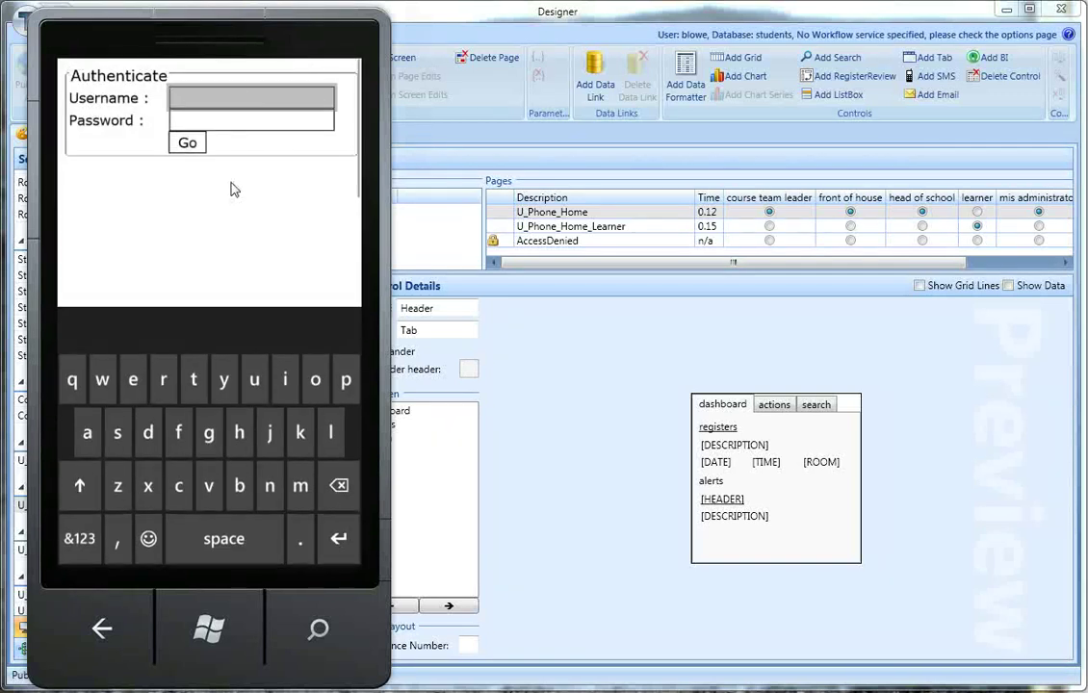
left_click(238, 485)
left_click(330, 432)
left_click(314, 379)
left_click(102, 379)
left_click(132, 379)
Step: Enter the account password and submit the login to reach the staff dashboard
left_click(232, 120)
left_click(345, 381)
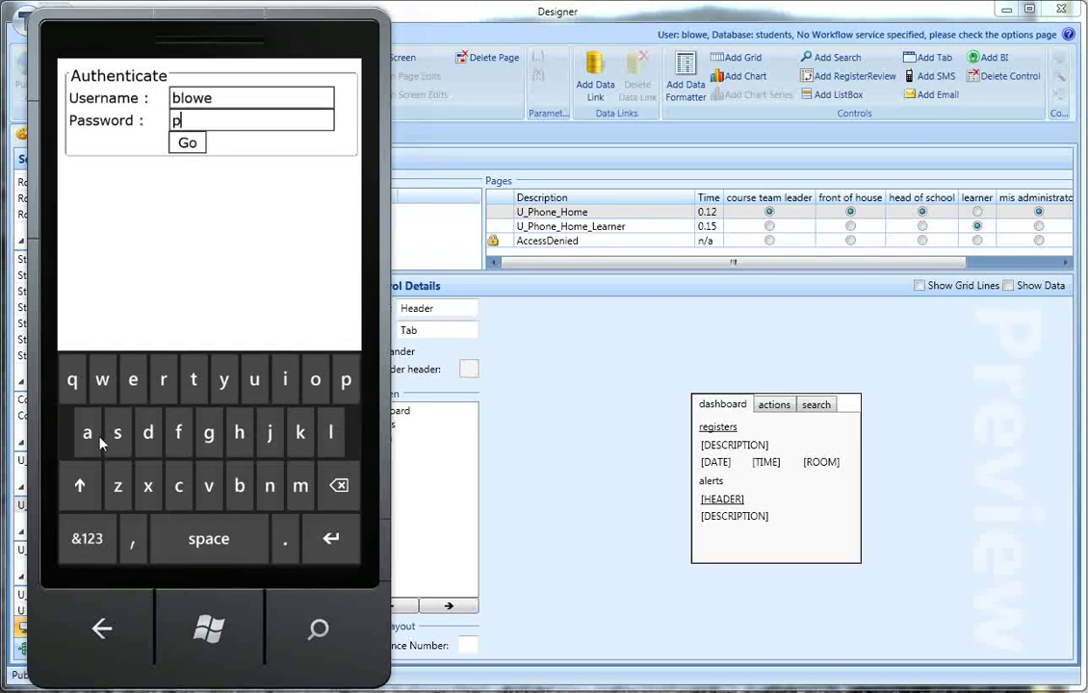
left_click(87, 432)
left_click(117, 433)
left_click(117, 432)
left_click(104, 381)
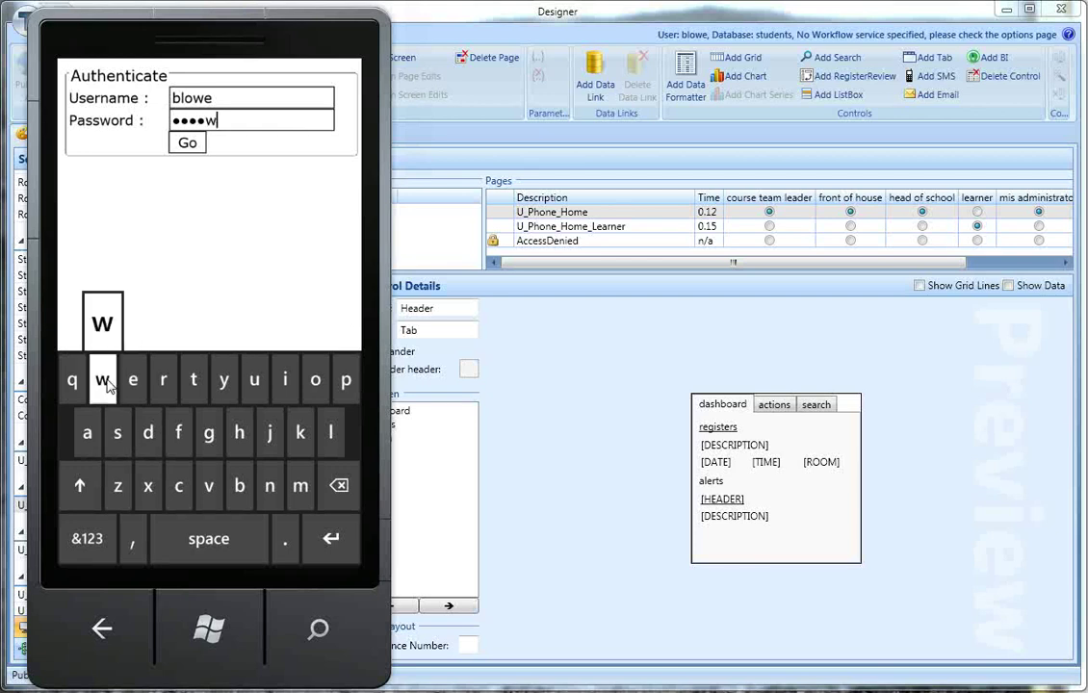
left_click(315, 379)
left_click(164, 379)
left_click(150, 423)
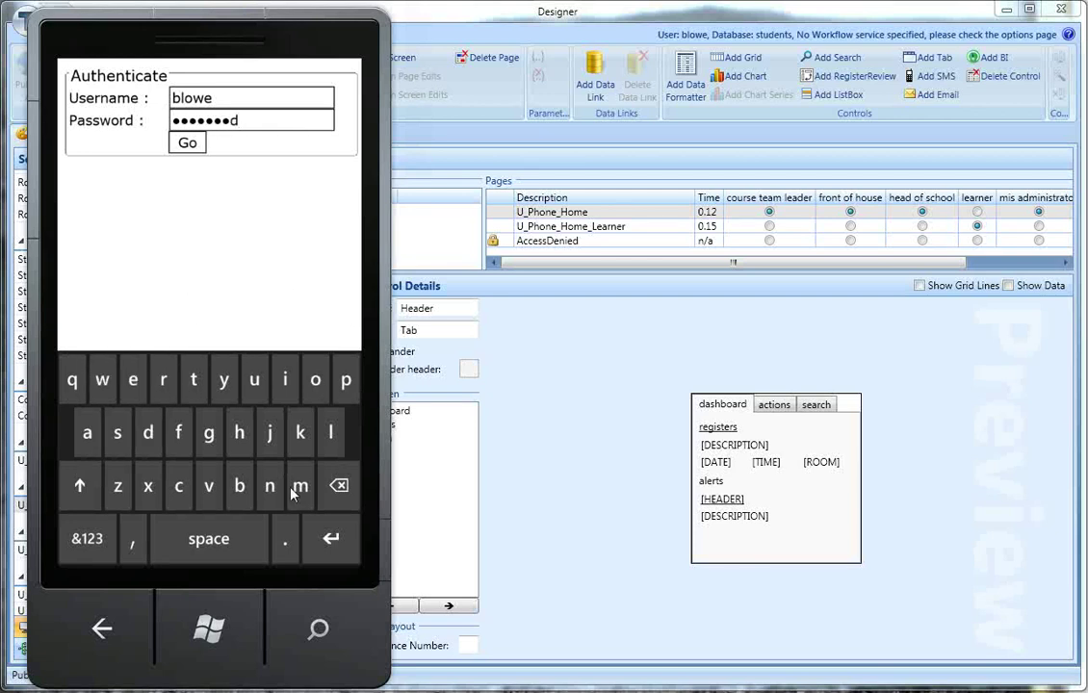
left_click(325, 538)
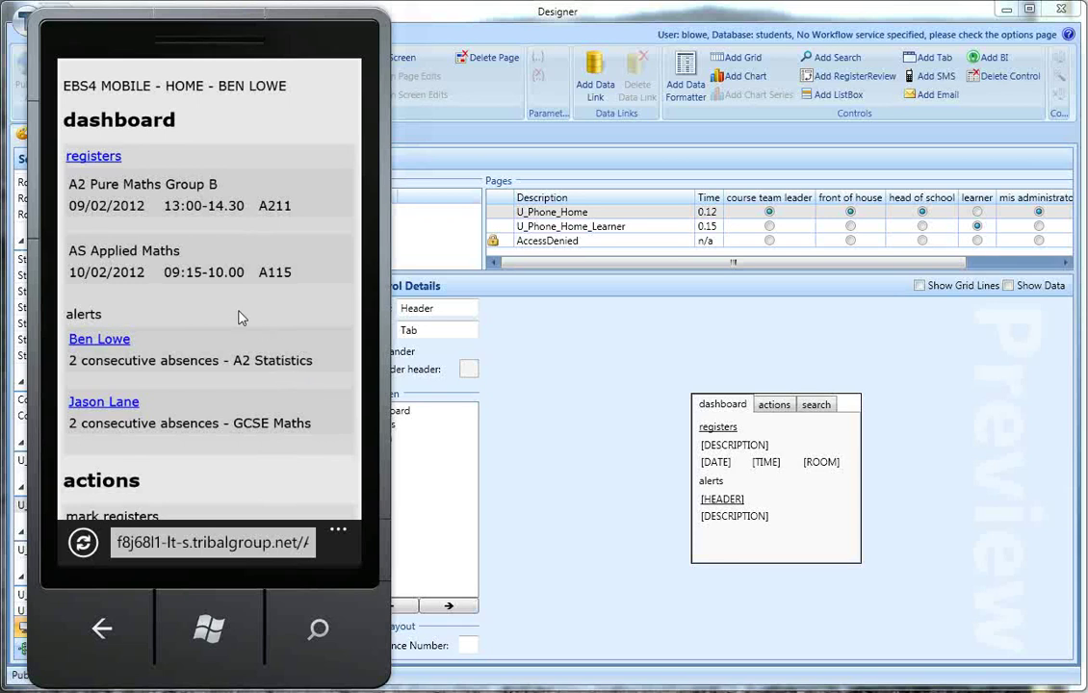
left_click_drag(224, 327, 245, 441)
left_click_drag(253, 298, 214, 438)
left_click_drag(214, 366, 145, 226)
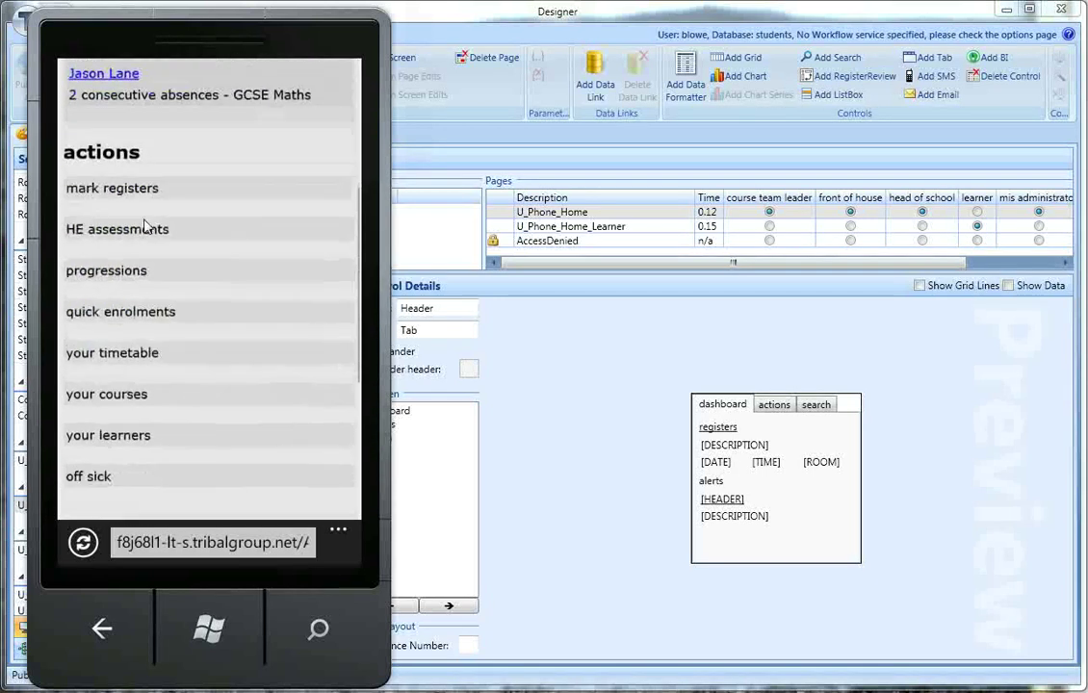
left_click_drag(125, 494, 214, 439)
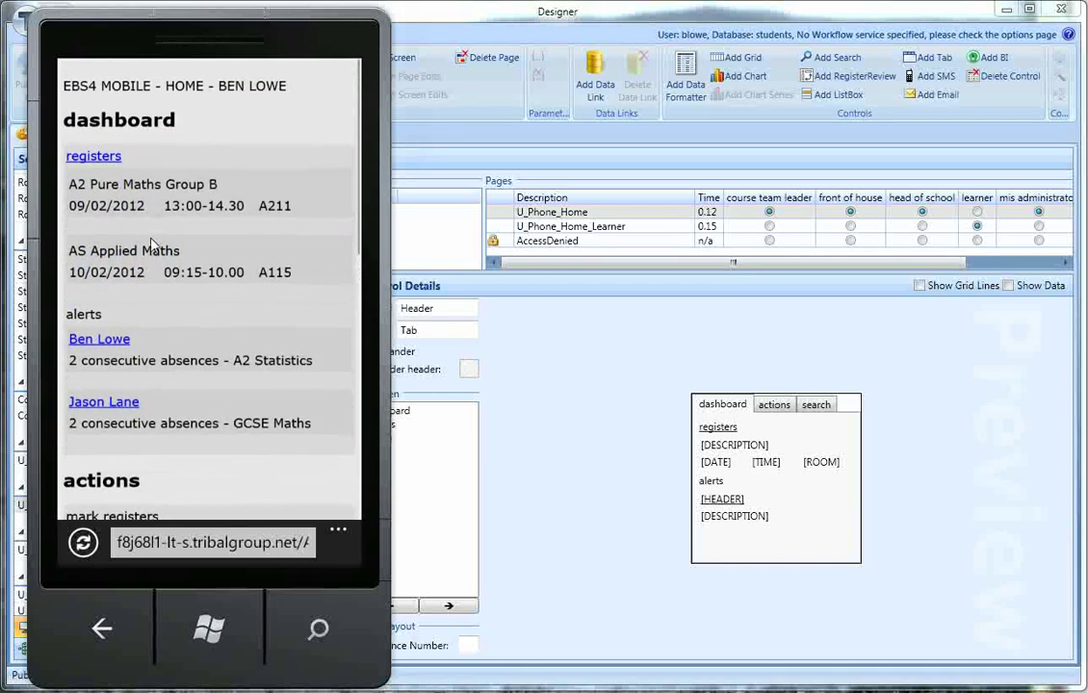
Step: Switch to the Agent app and return it to its home dashboard from the app bar menu
left_click(103, 630)
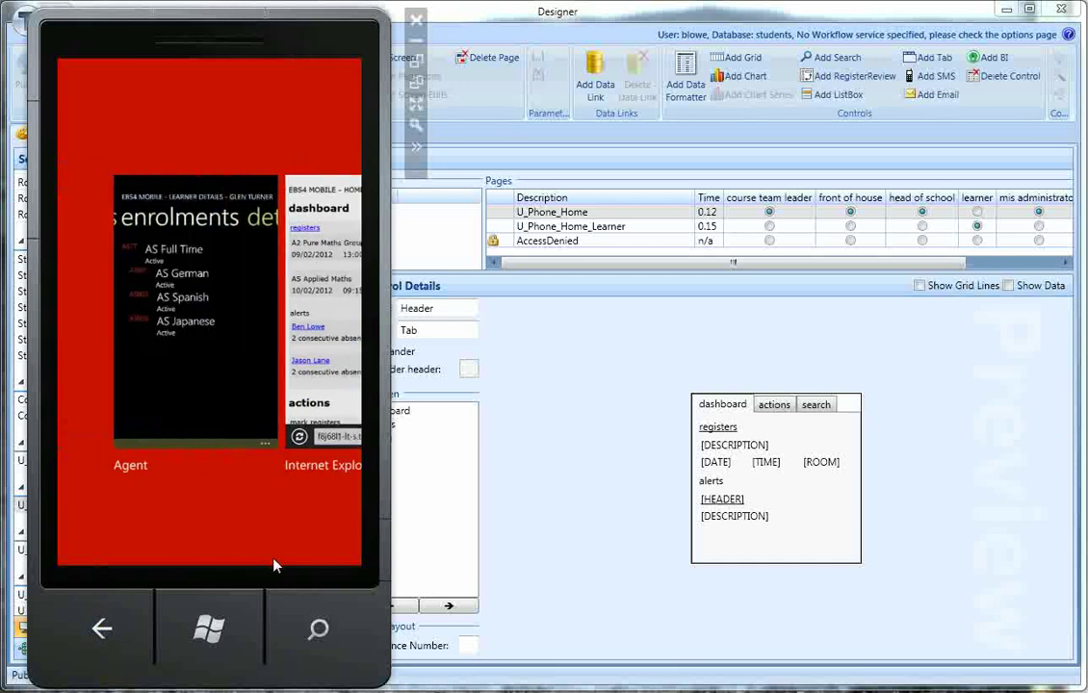
left_click(236, 381)
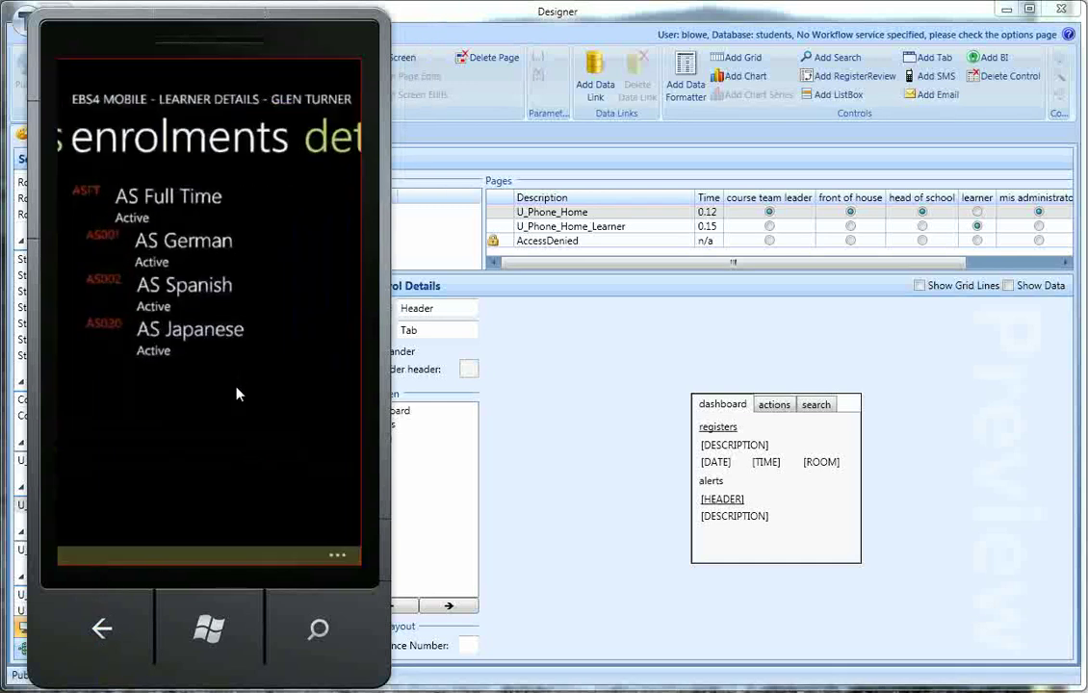
left_click(335, 553)
left_click(99, 445)
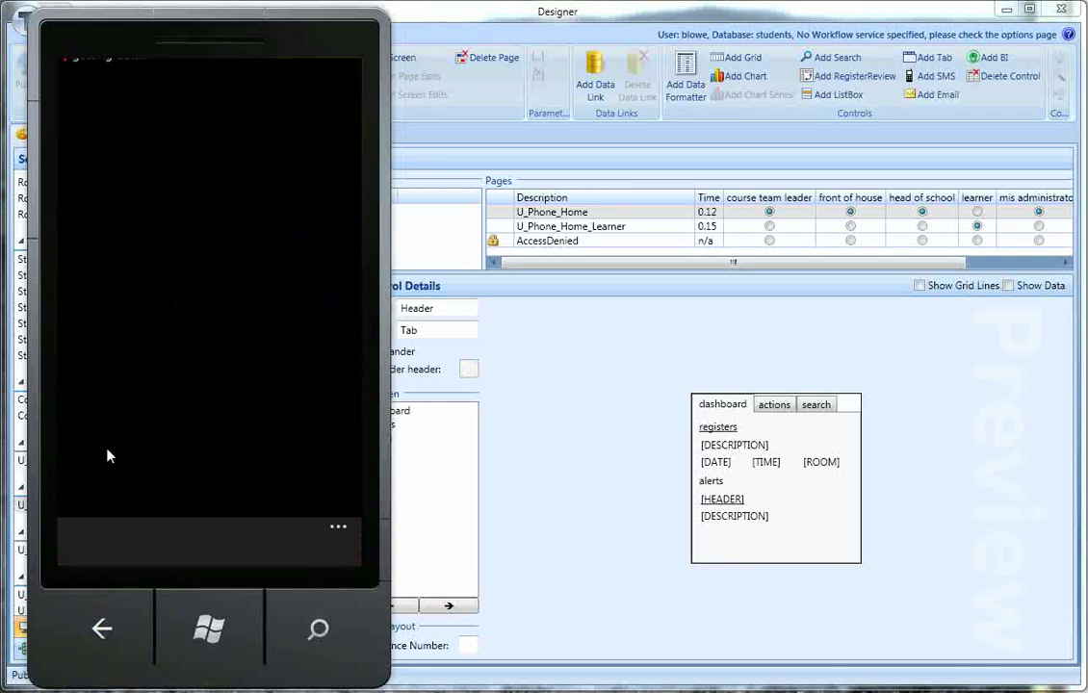
Step: Switch back to Internet Explorer via the task switcher
left_click(102, 630)
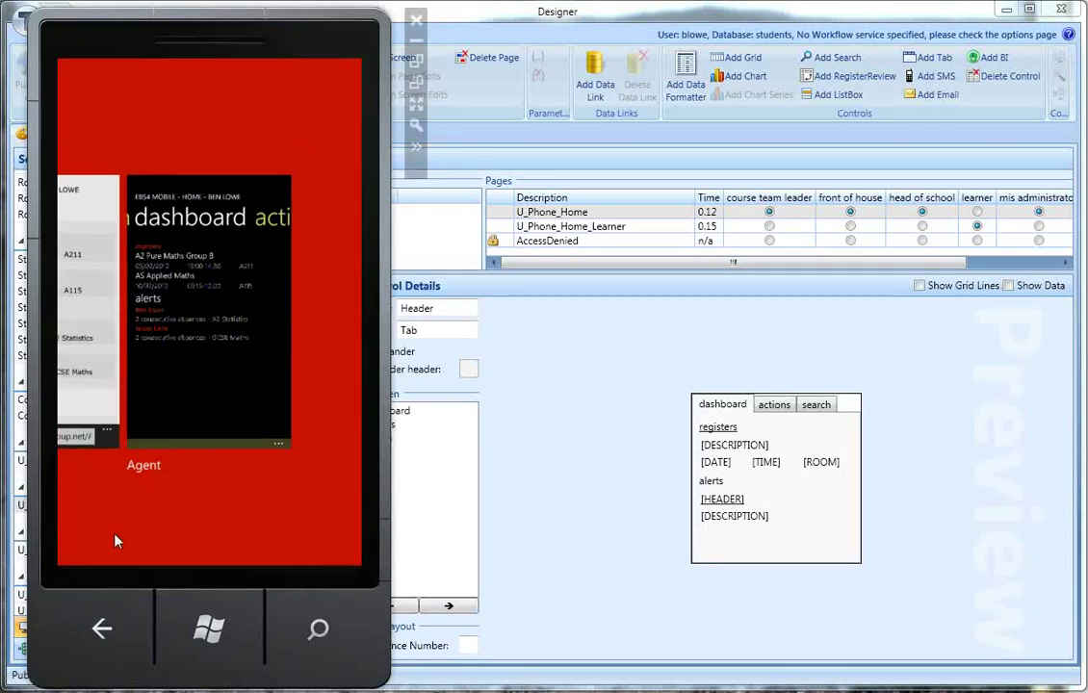
left_click_drag(114, 531, 267, 537)
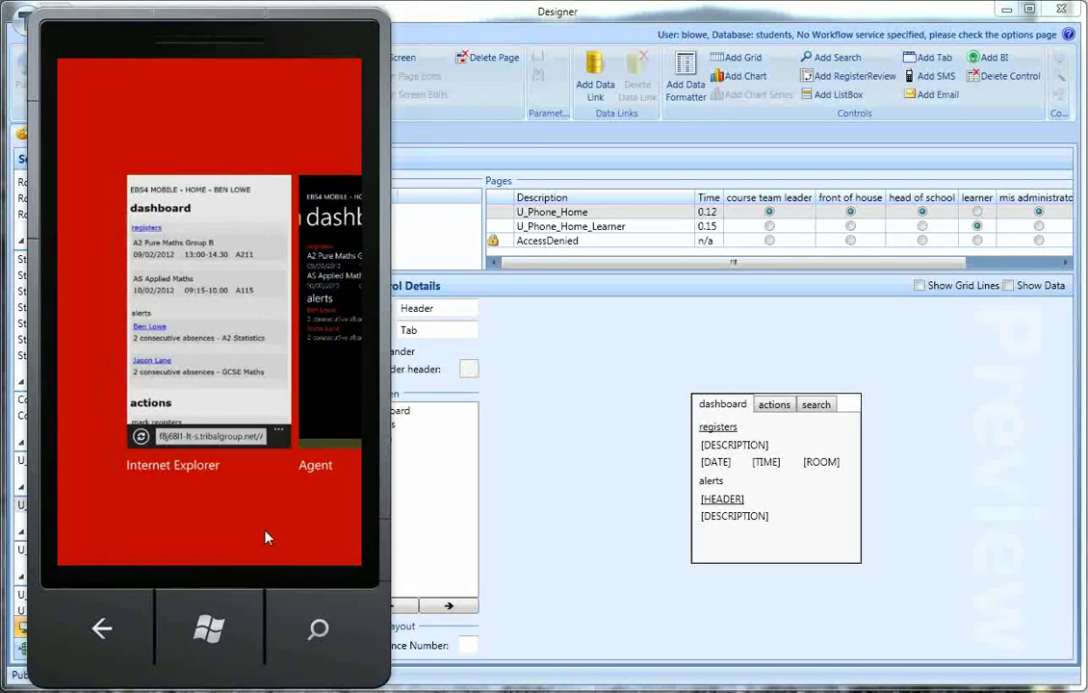
left_click(247, 305)
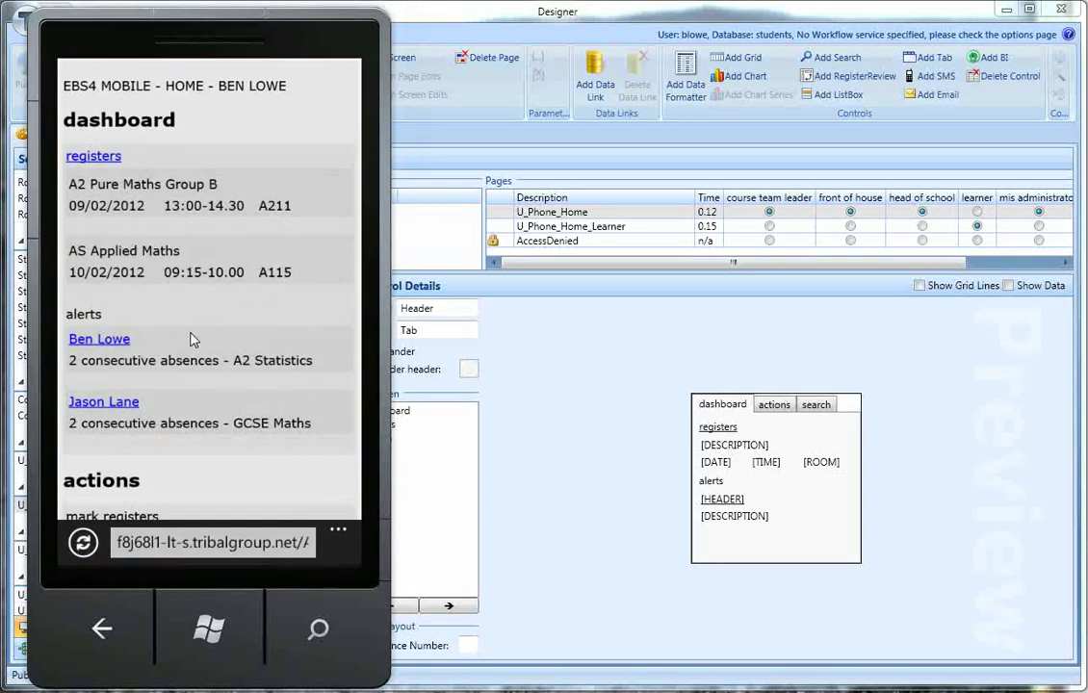
Step: Open the first alert's learner details and try the e-mail link, dismissing the can't-send message
left_click(122, 341)
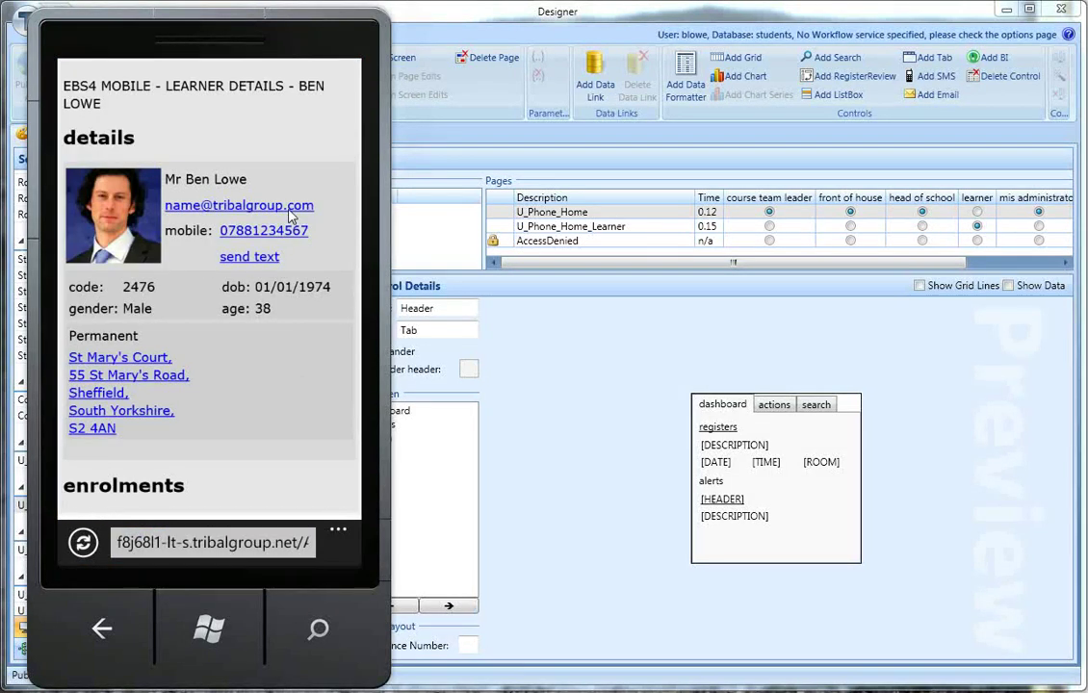
left_click(241, 205)
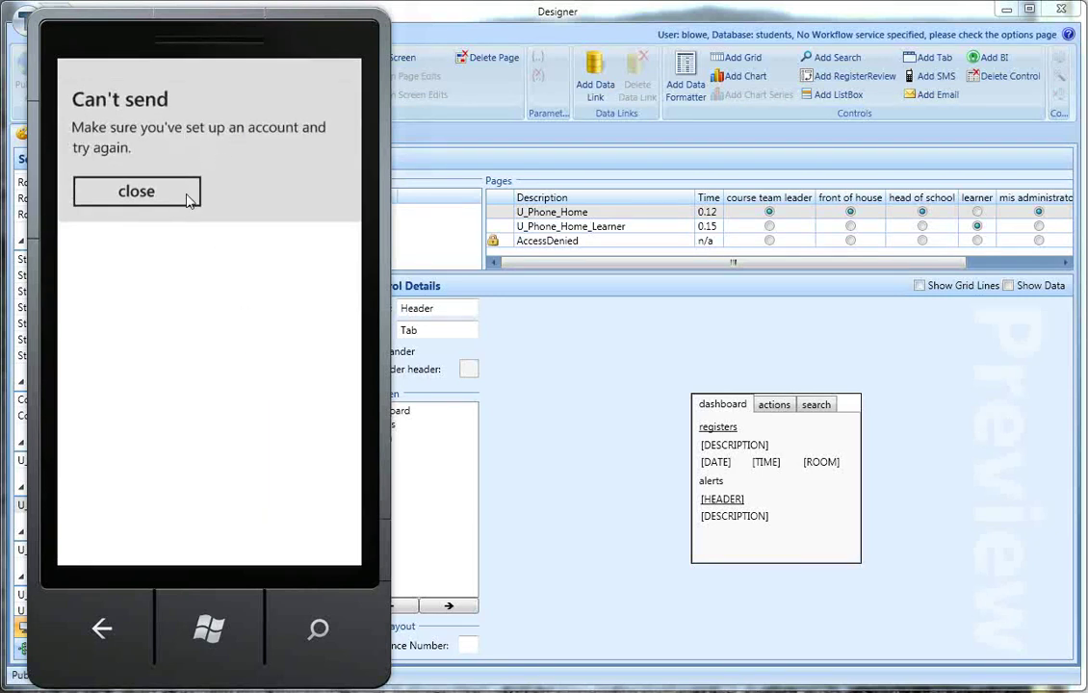
left_click(149, 193)
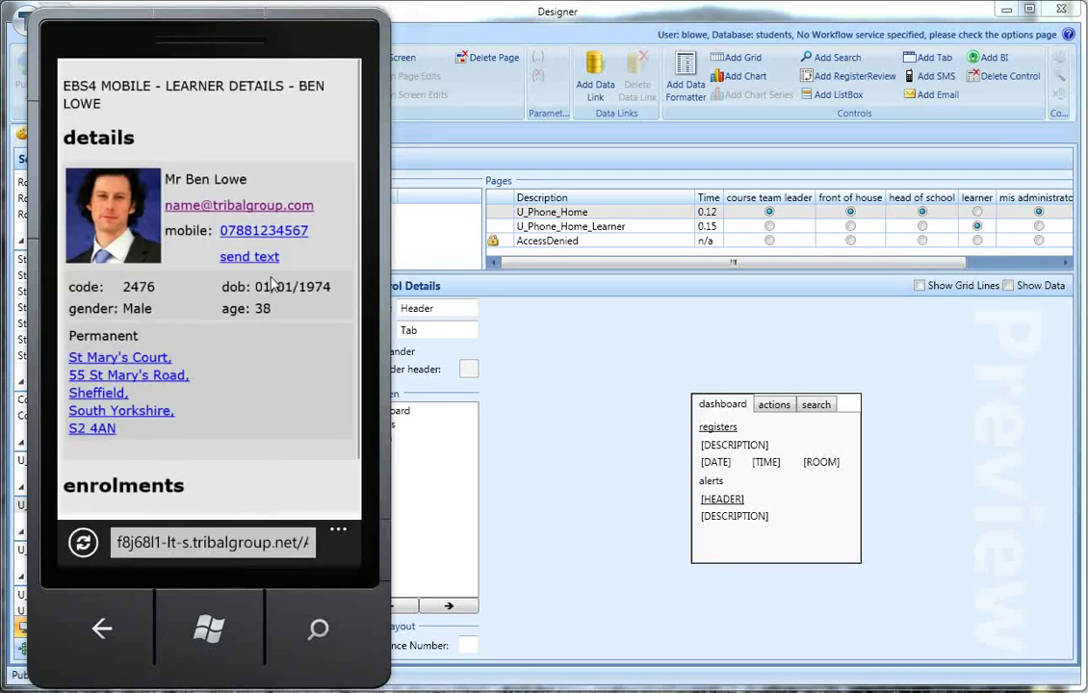
Step: Call the learner's mobile number from the details page, then end the test call
left_click(293, 232)
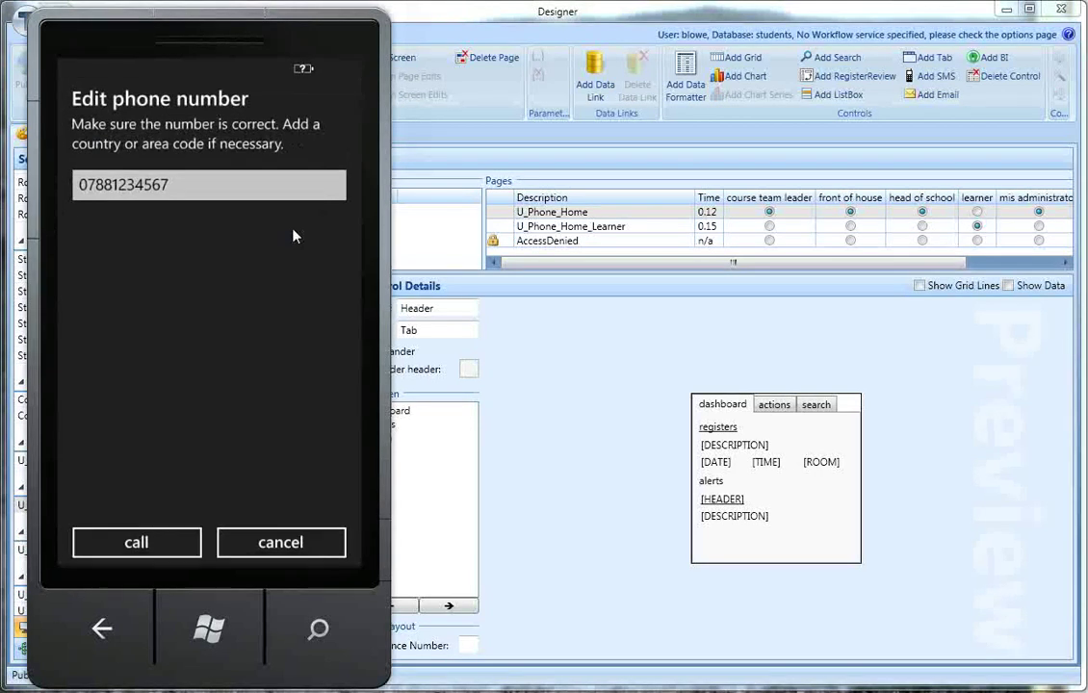
left_click(145, 541)
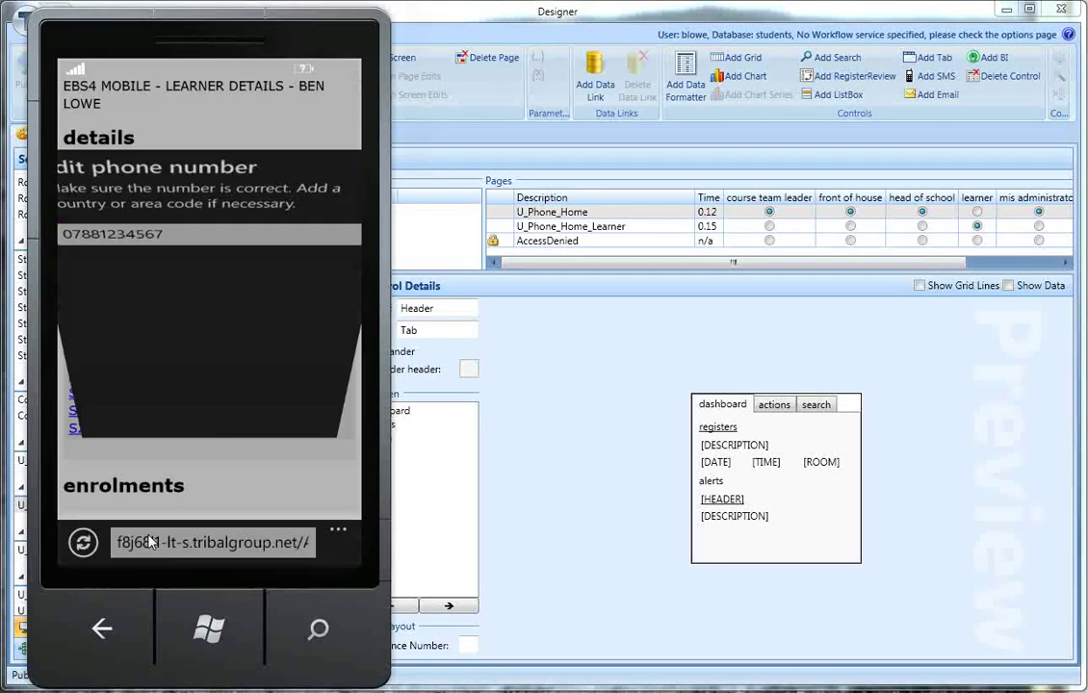
left_click(104, 628)
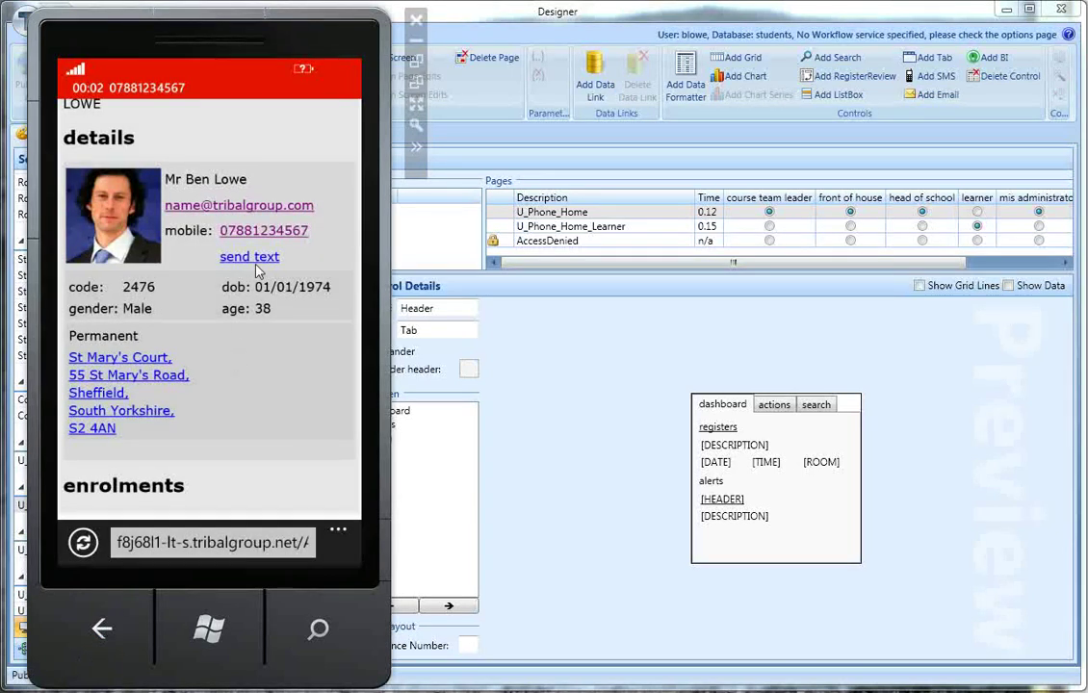
left_click(134, 69)
left_click(151, 244)
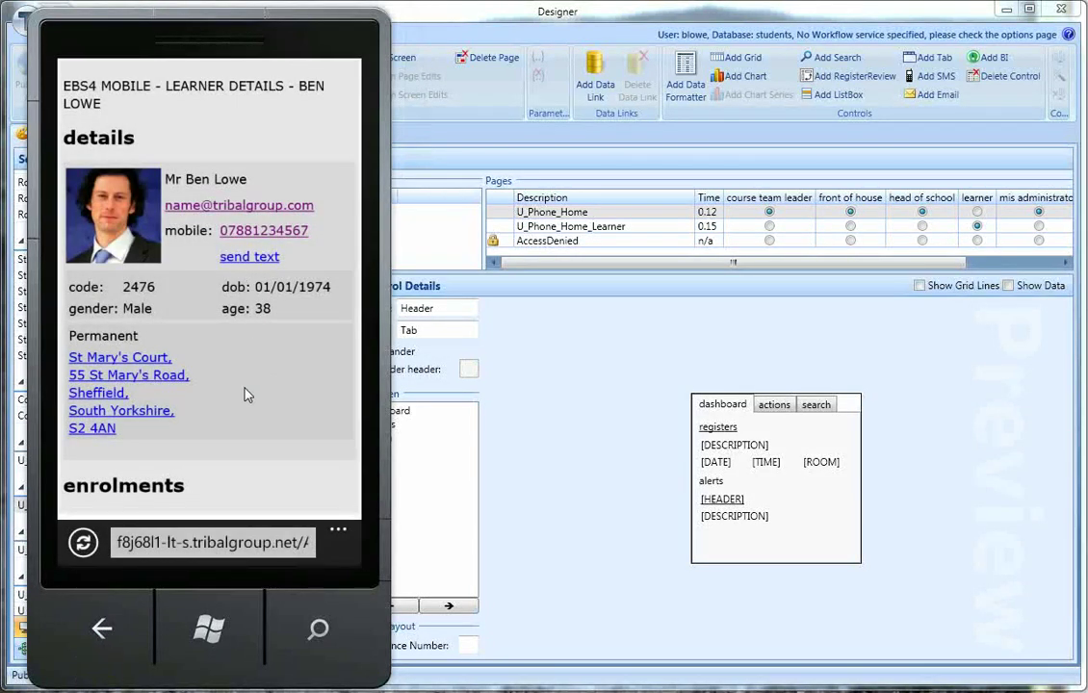
Step: Map the learner's address in Google Maps, go back to Learner Details, and scroll to enrolments
left_click(103, 389)
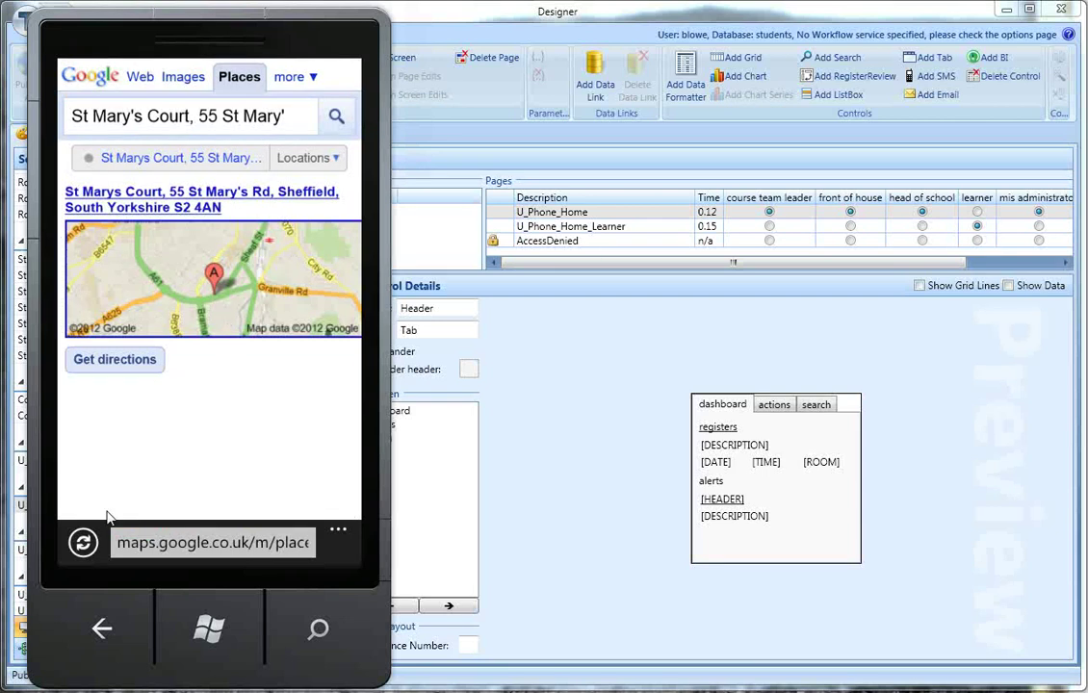
left_click(101, 635)
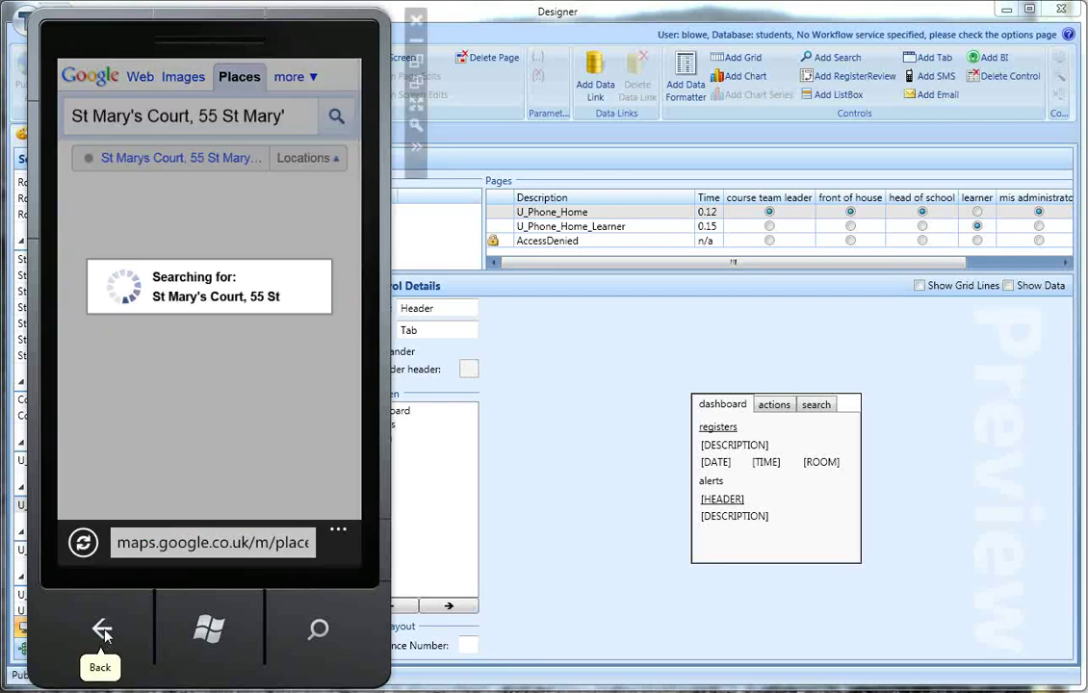
left_click(102, 634)
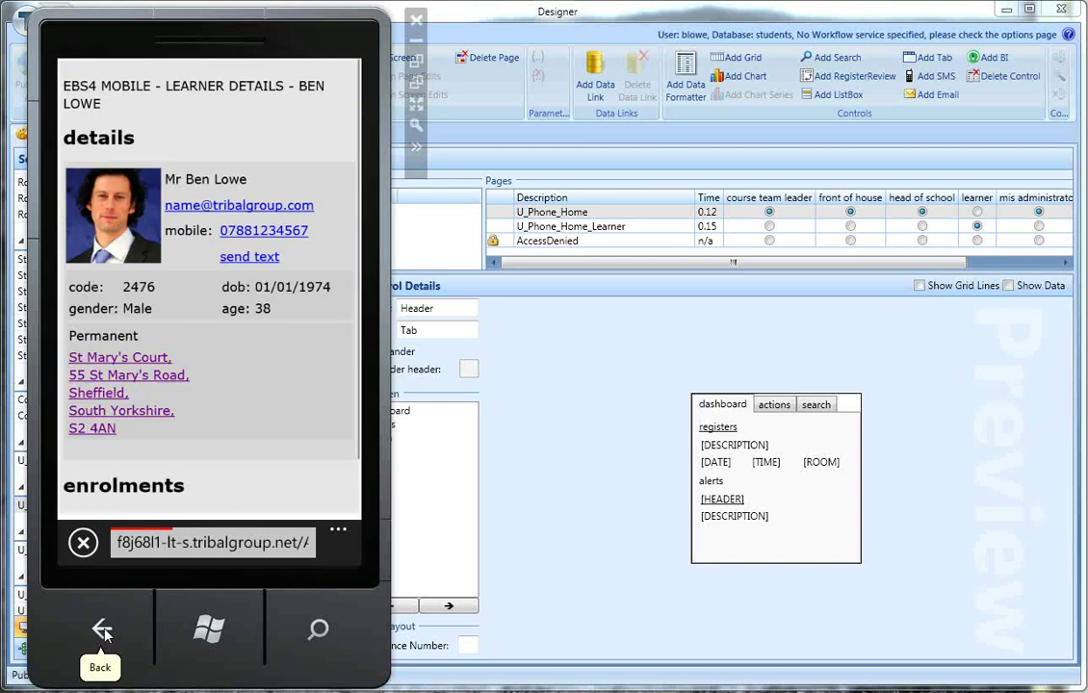
left_click_drag(267, 456, 273, 300)
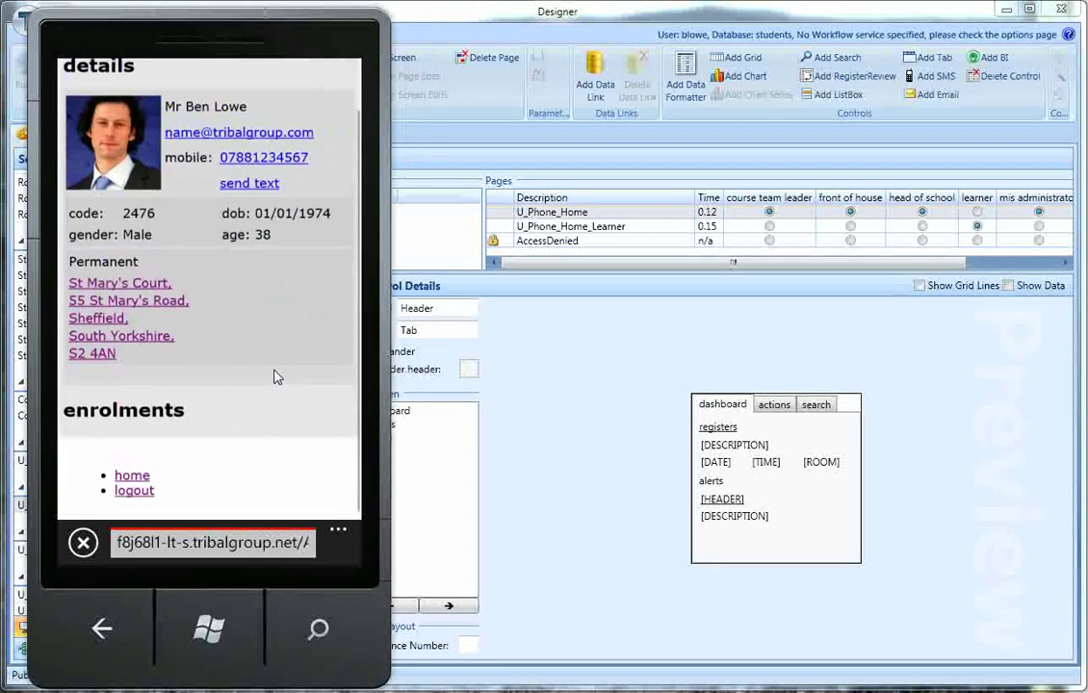
Step: From the home page, run a learner search for 'lo' and view the matches
left_click(214, 499)
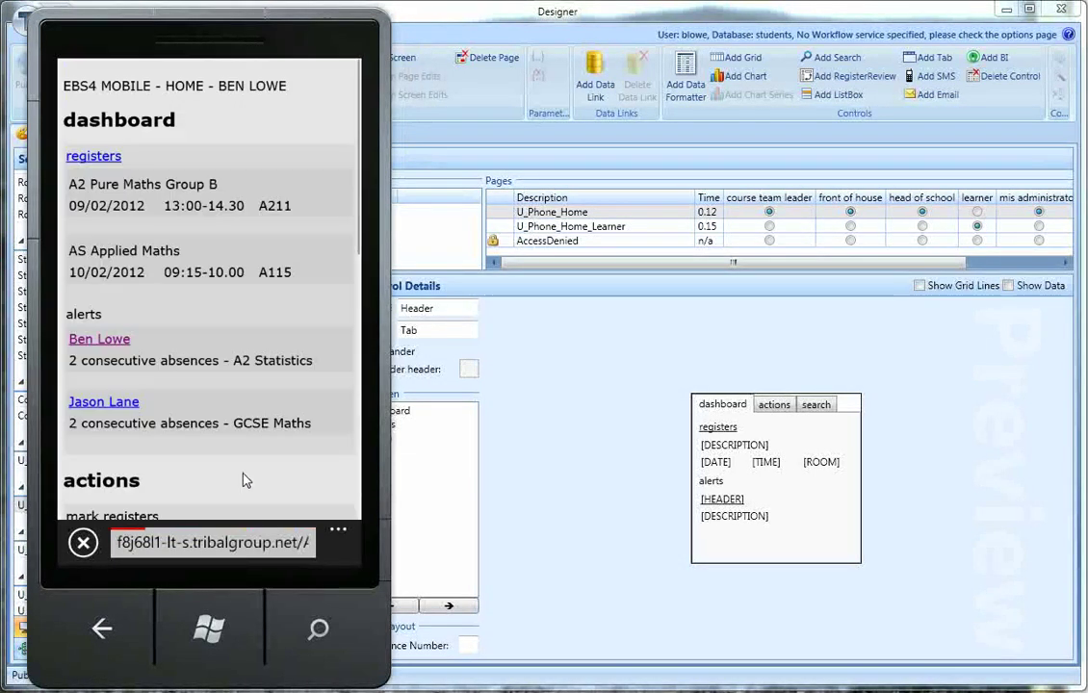
left_click_drag(214, 416, 248, 337)
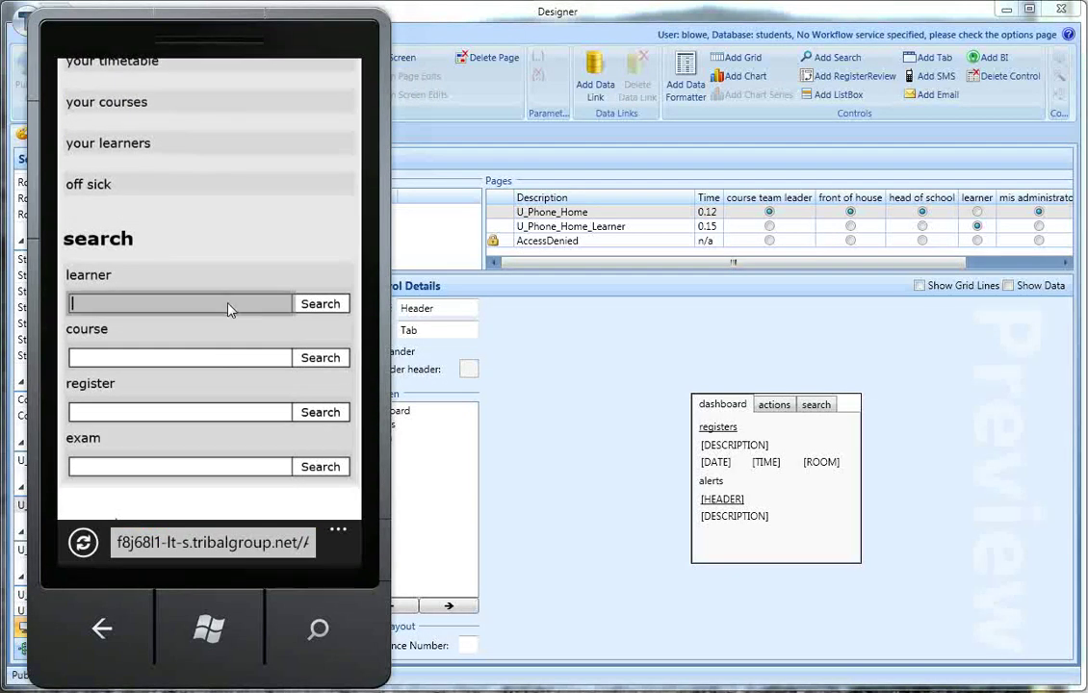
left_click(230, 304)
left_click(330, 432)
left_click(314, 379)
left_click(324, 191)
left_click_drag(330, 350, 299, 317)
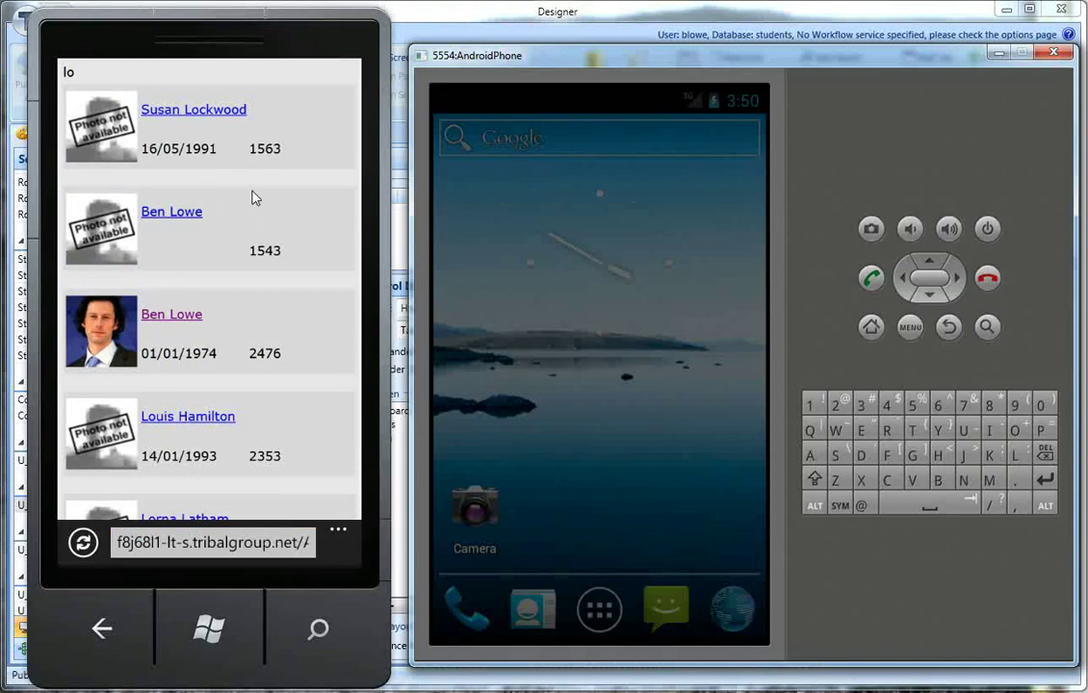
Step: Open the Android browser to the EBS4 login page and enter the staff username
left_click(616, 433)
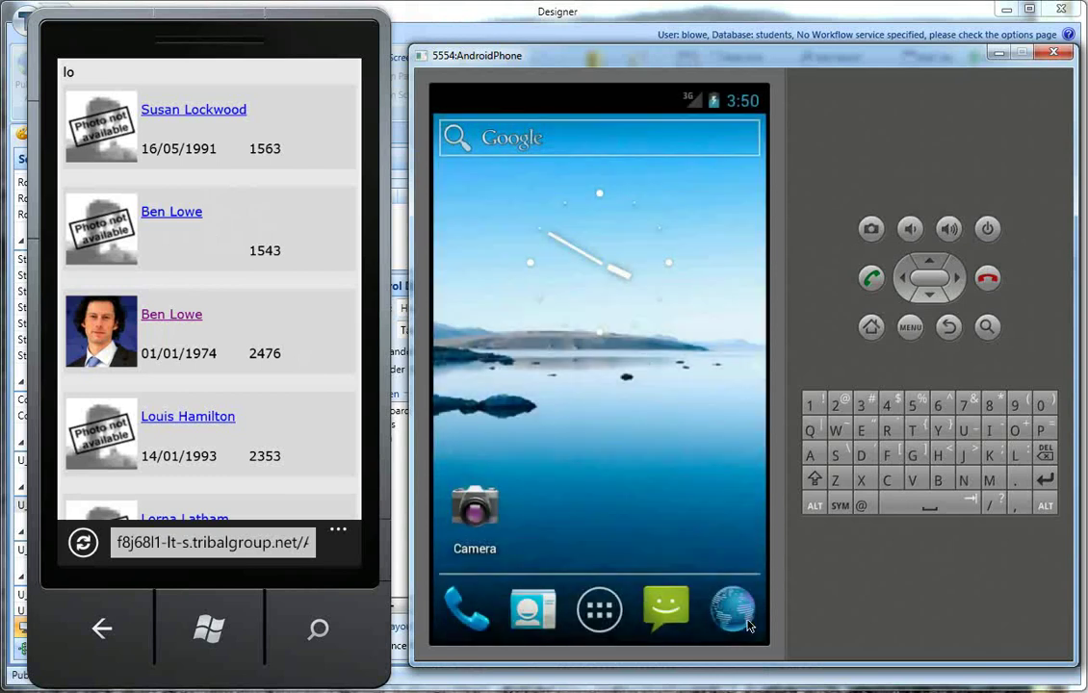
left_click(747, 624)
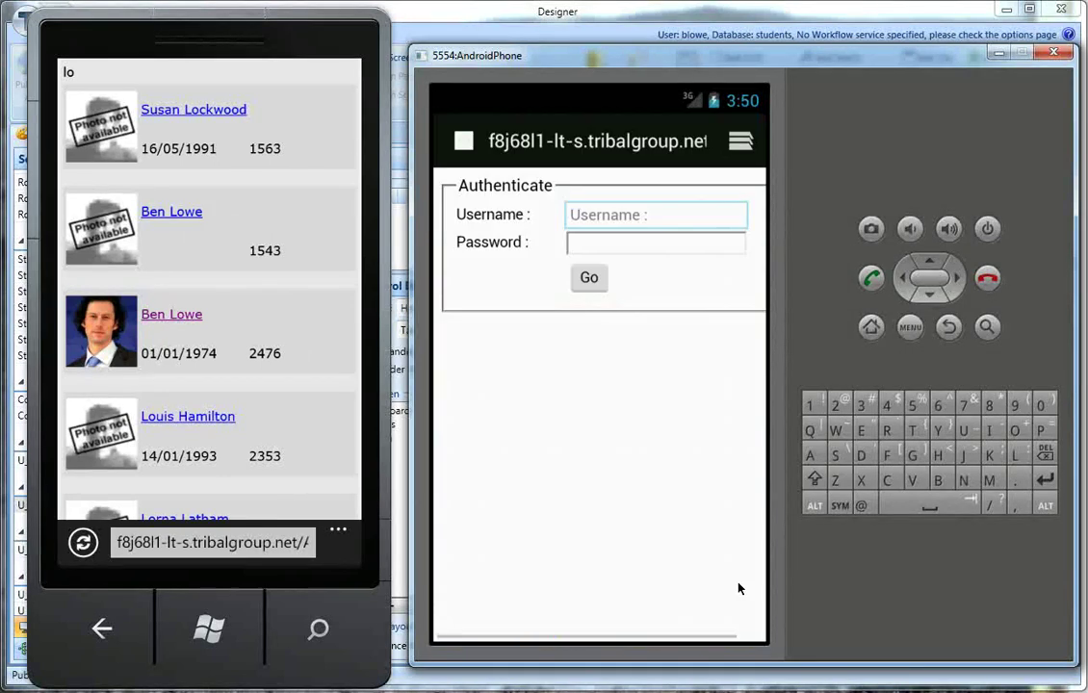
left_click(944, 483)
left_click(1015, 454)
left_click(1014, 430)
left_click(839, 432)
left_click(863, 431)
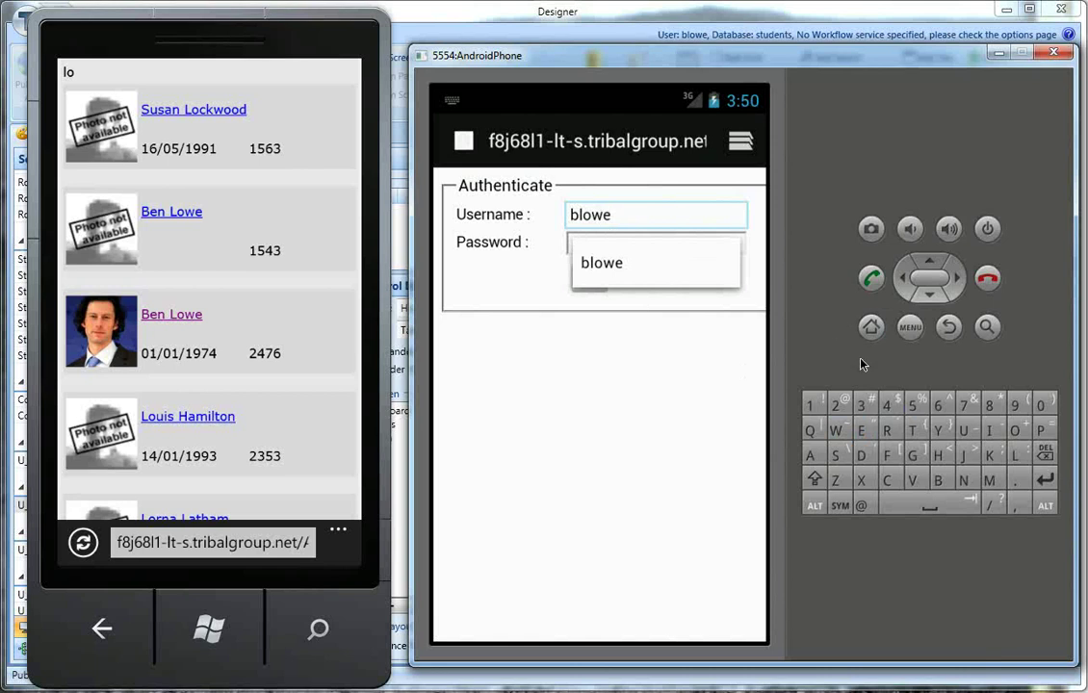
Step: Enter the account password, submit the login, and decline saving the password
key("Tab")
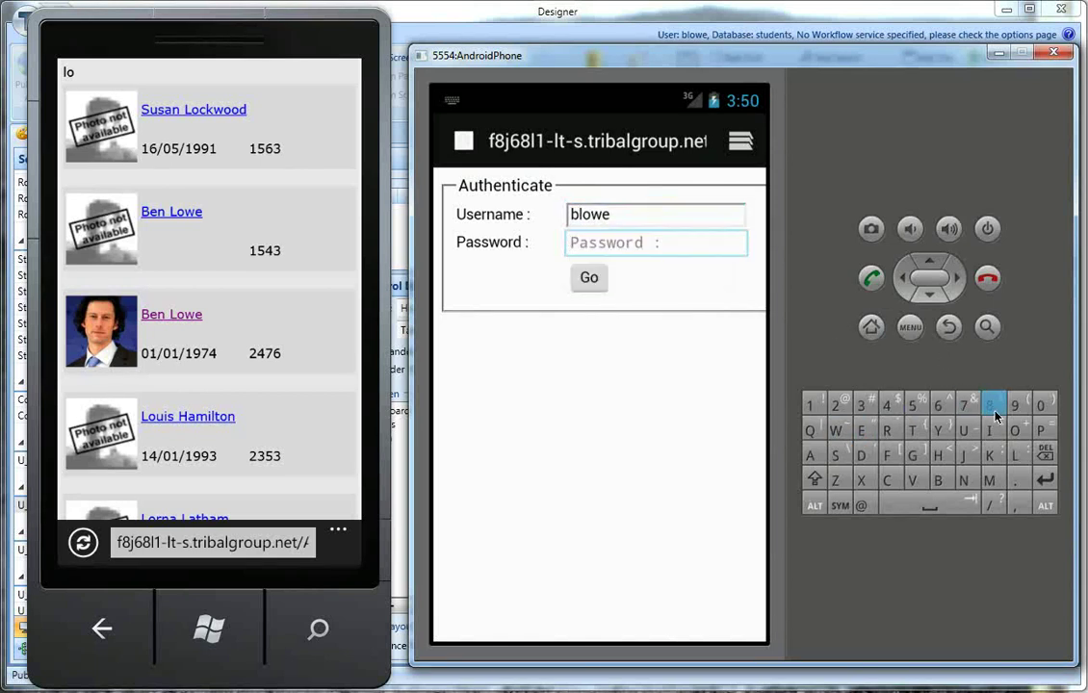
left_click(1046, 432)
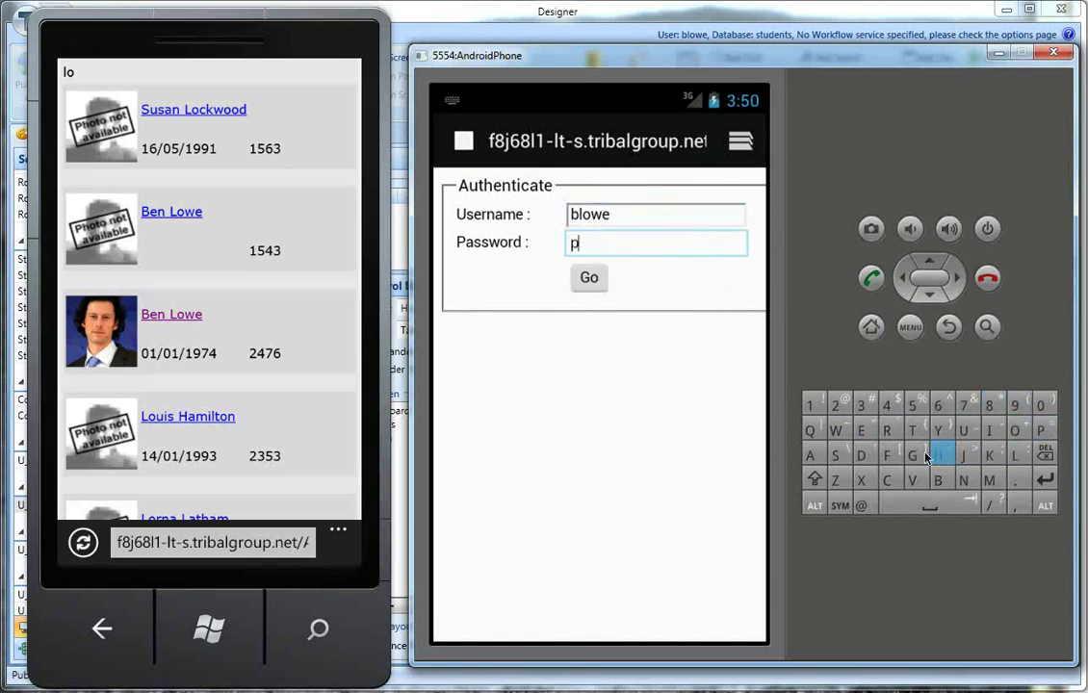
left_click(811, 455)
left_click(836, 453)
left_click(836, 452)
left_click(838, 435)
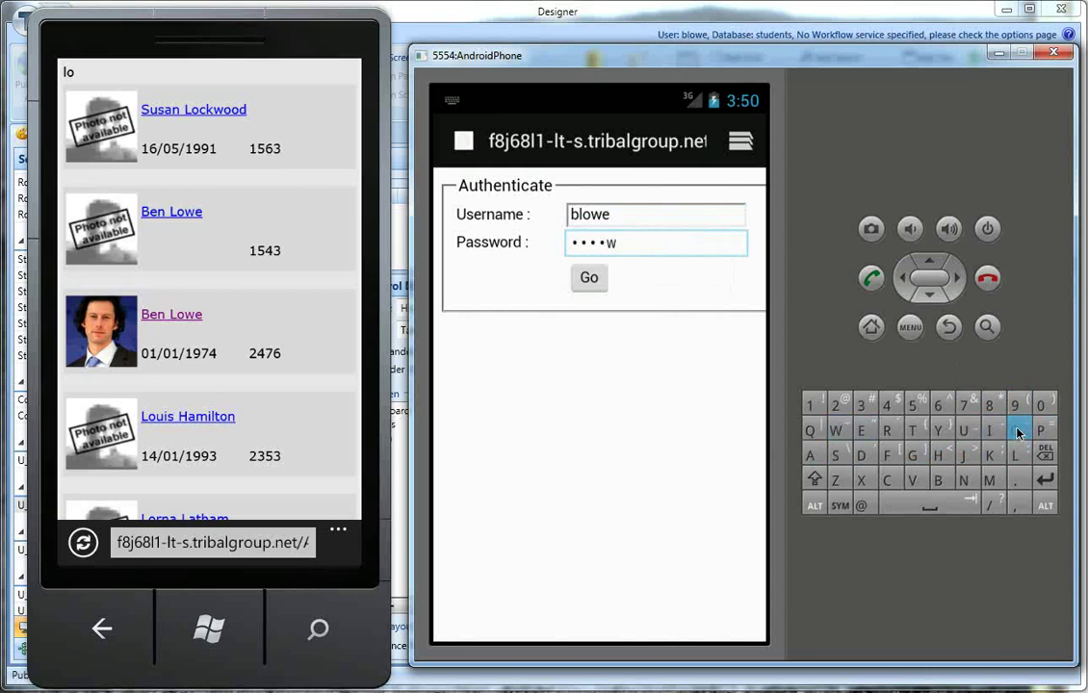
left_click(1013, 432)
left_click(885, 435)
left_click(862, 455)
key("Return")
left_click(693, 446)
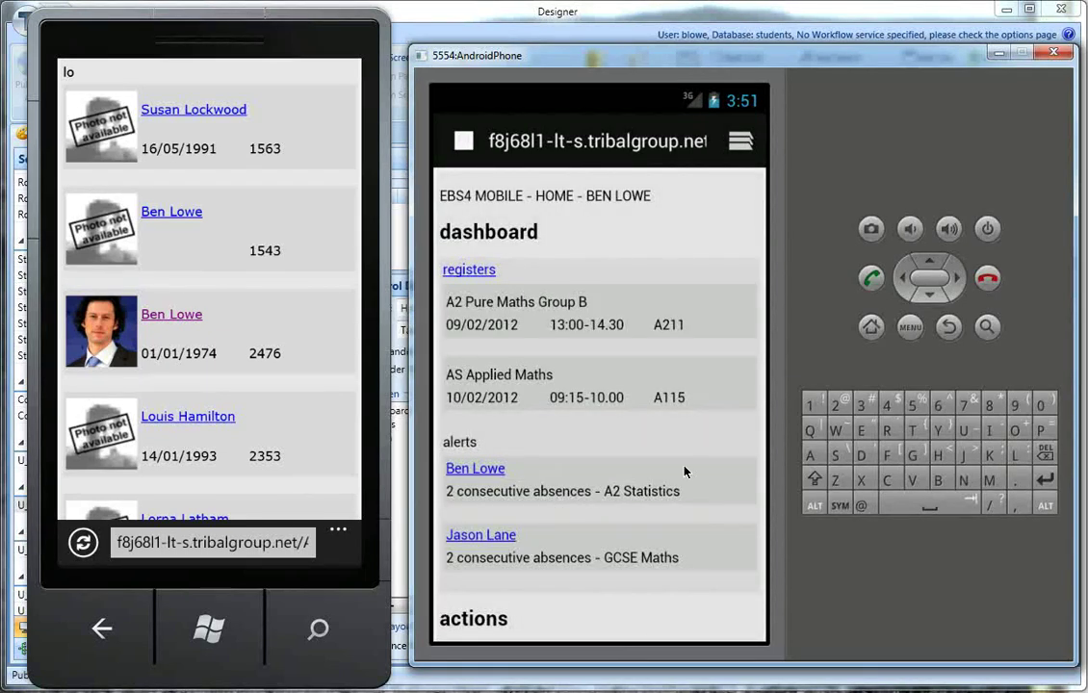
Step: Scroll to the search section and search learners for 'smith'
left_click_drag(684, 469, 673, 510)
left_click_drag(649, 455, 627, 394)
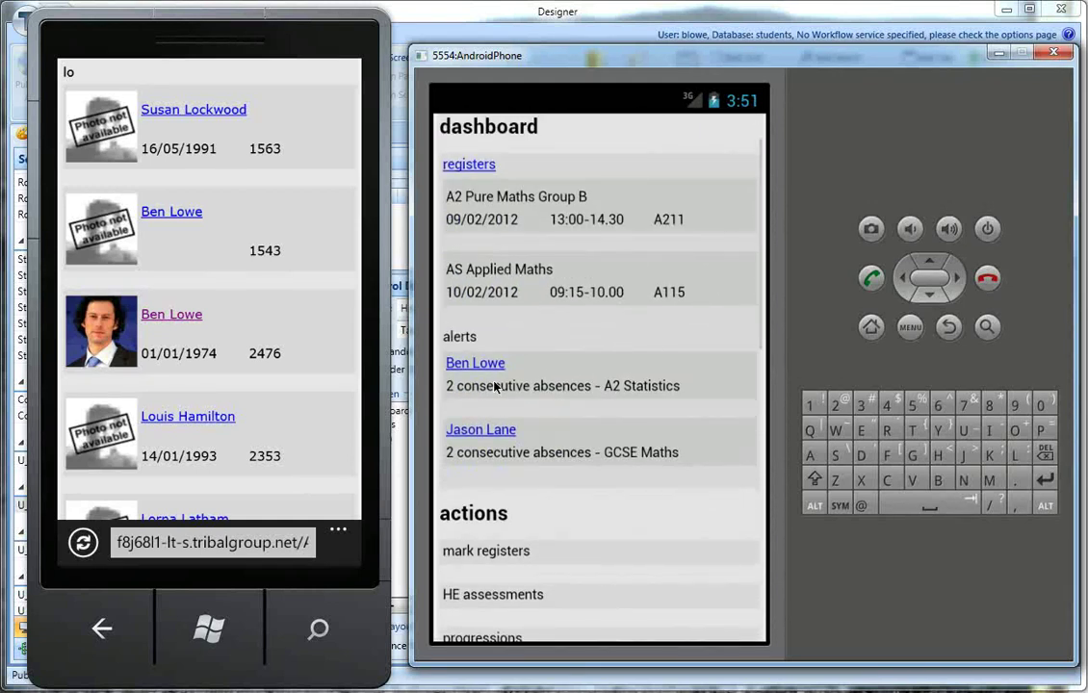
left_click_drag(607, 505, 633, 197)
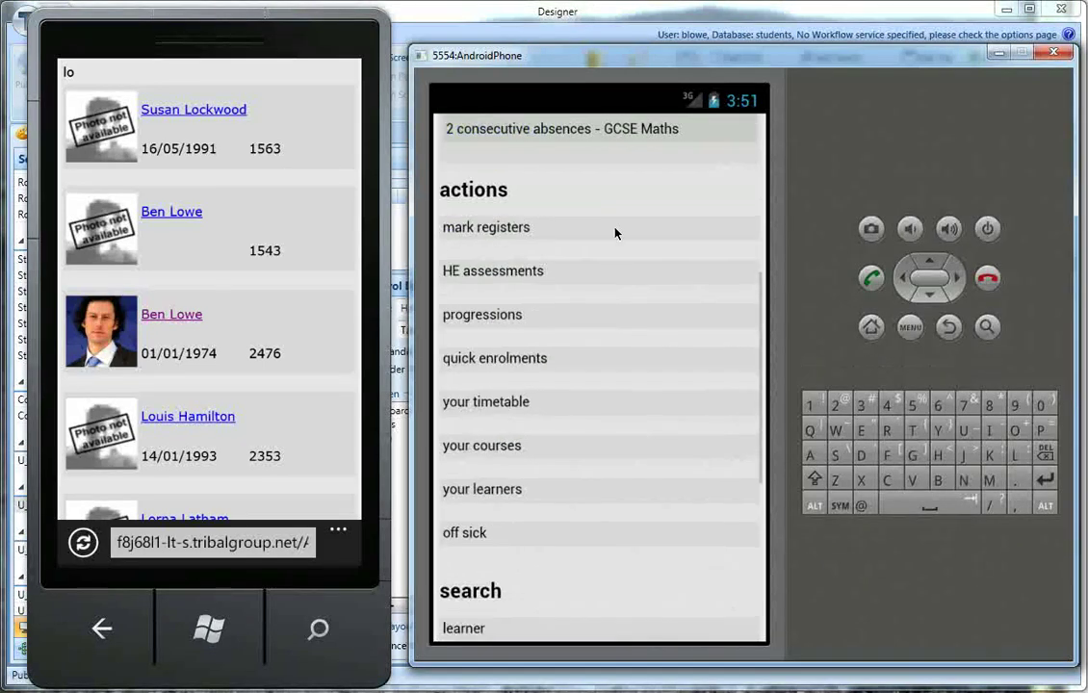
left_click(548, 492)
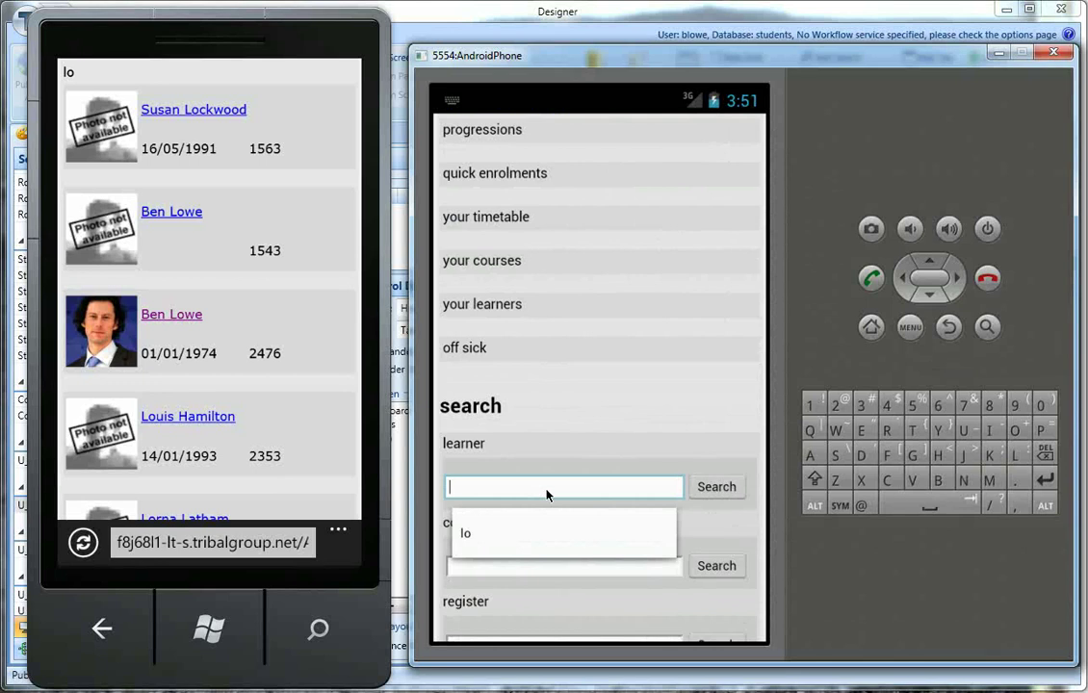
type("smith")
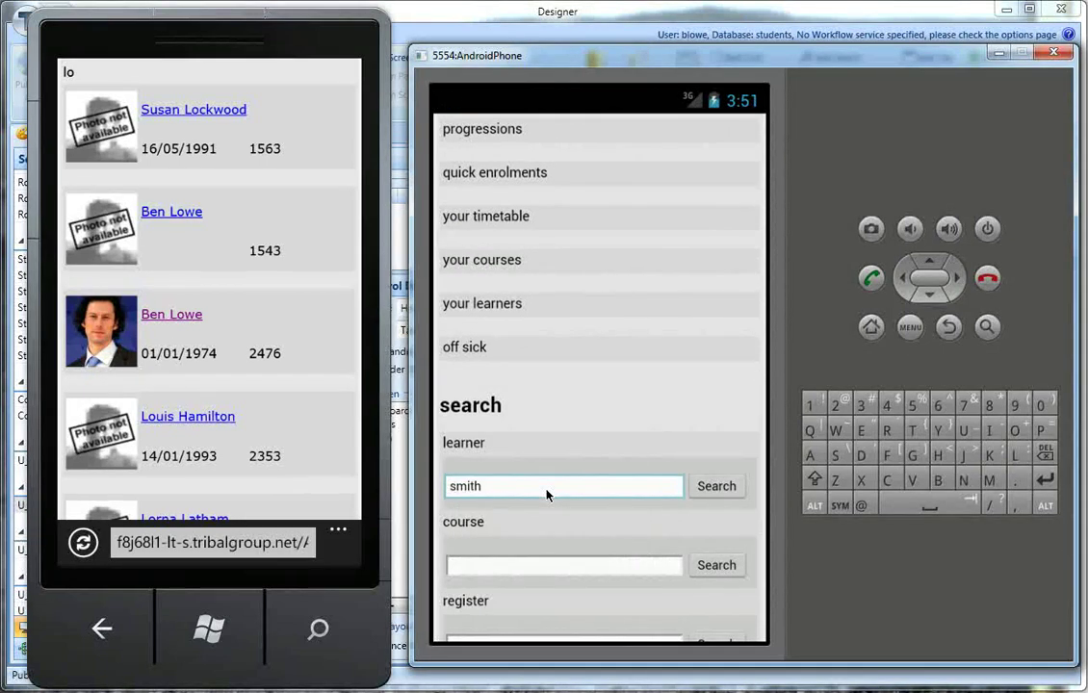
key("Return")
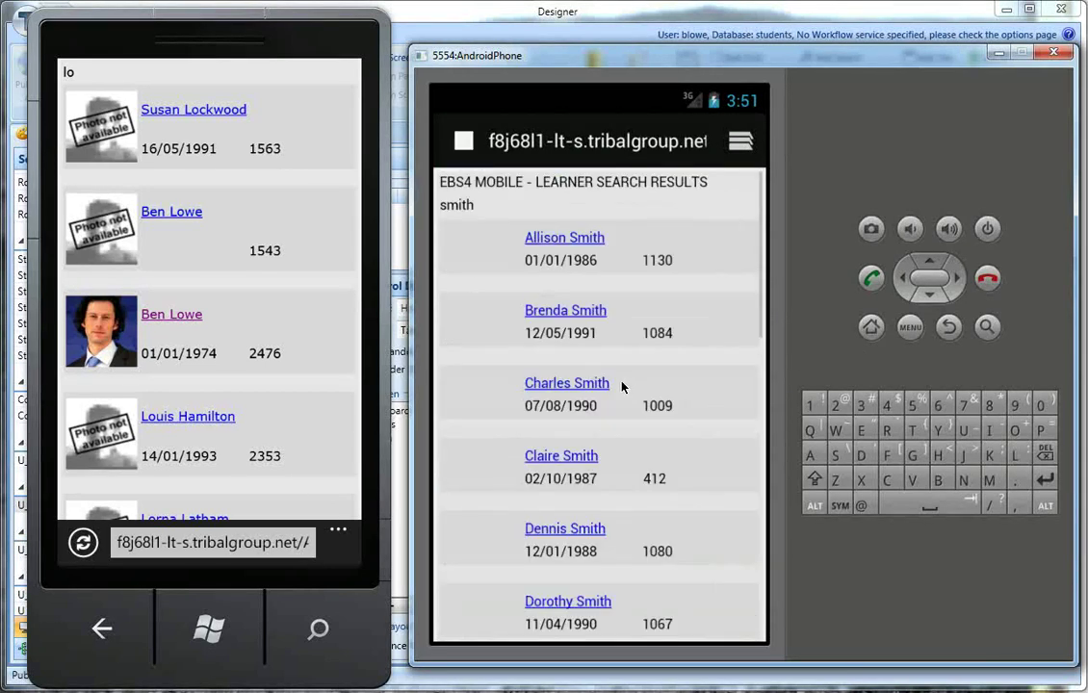
Step: Open learner code 412, then the AS001 AS German - AQA course, scrolling through its enrolments
left_click_drag(692, 374, 692, 279)
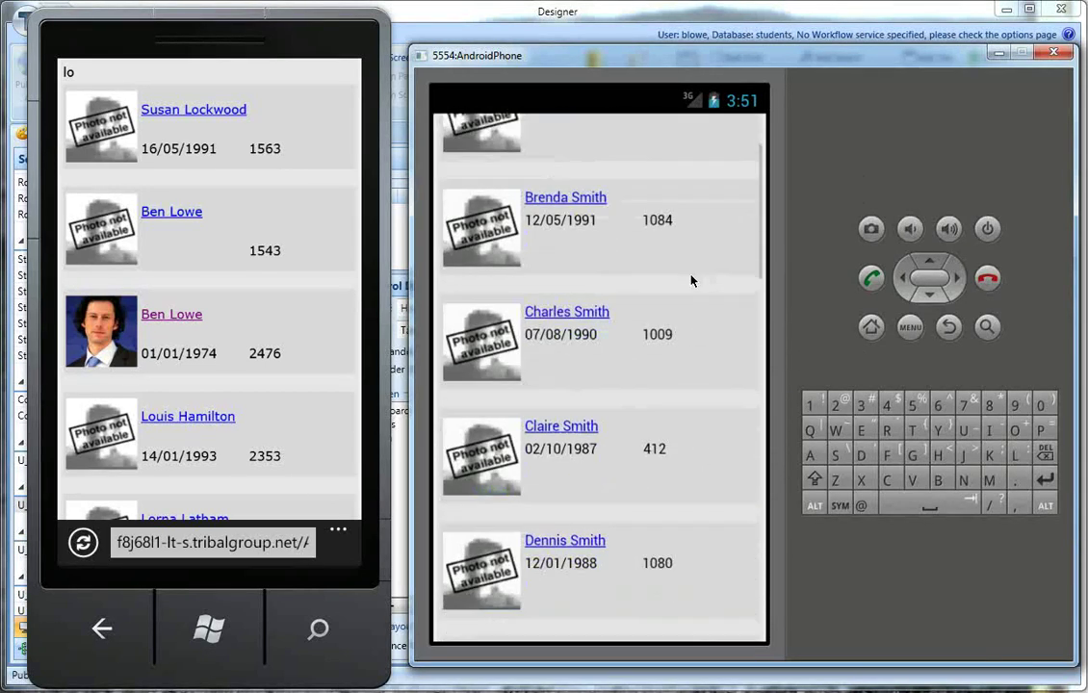
left_click(708, 435)
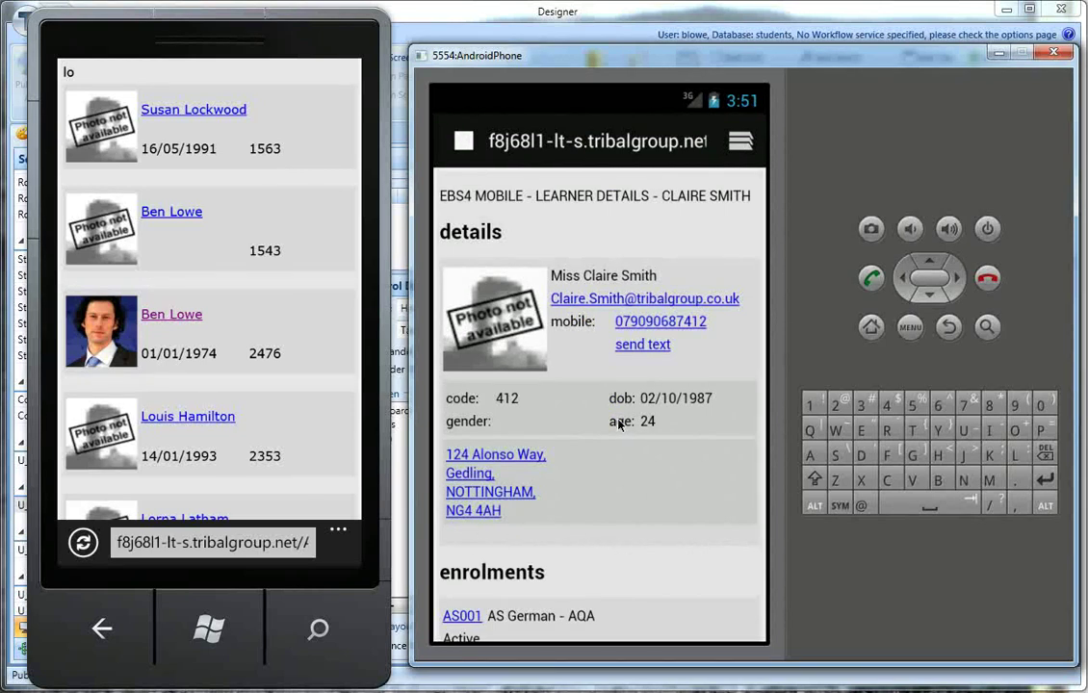
scroll(601, 289, "down", 2)
left_click(468, 509)
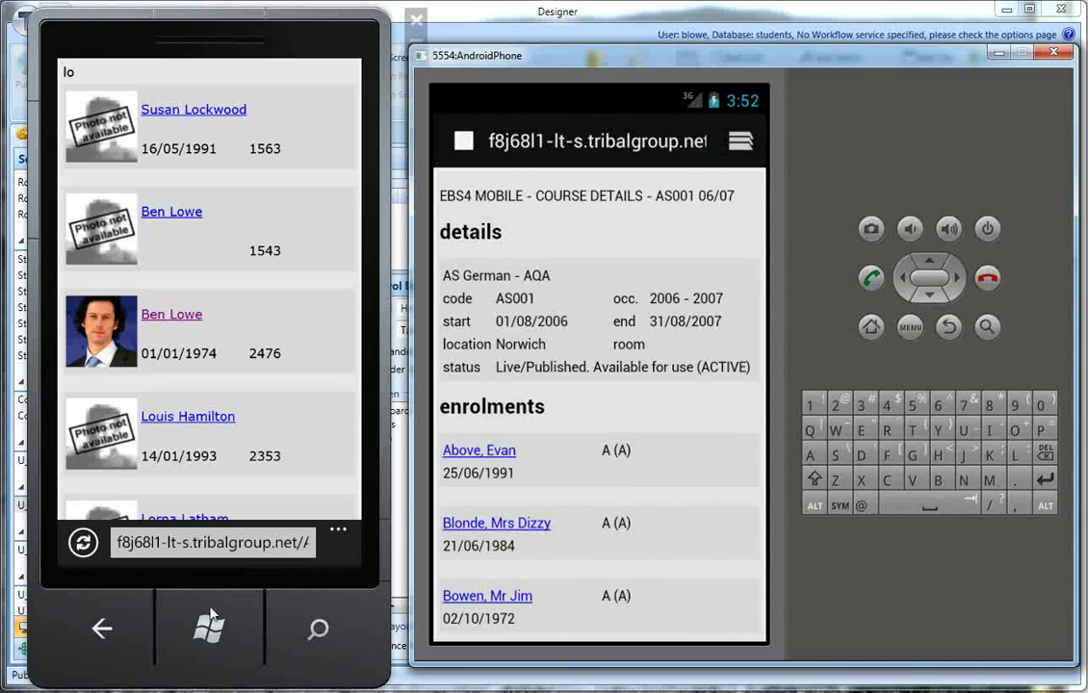
left_click_drag(677, 593, 677, 280)
left_click_drag(643, 576, 682, 152)
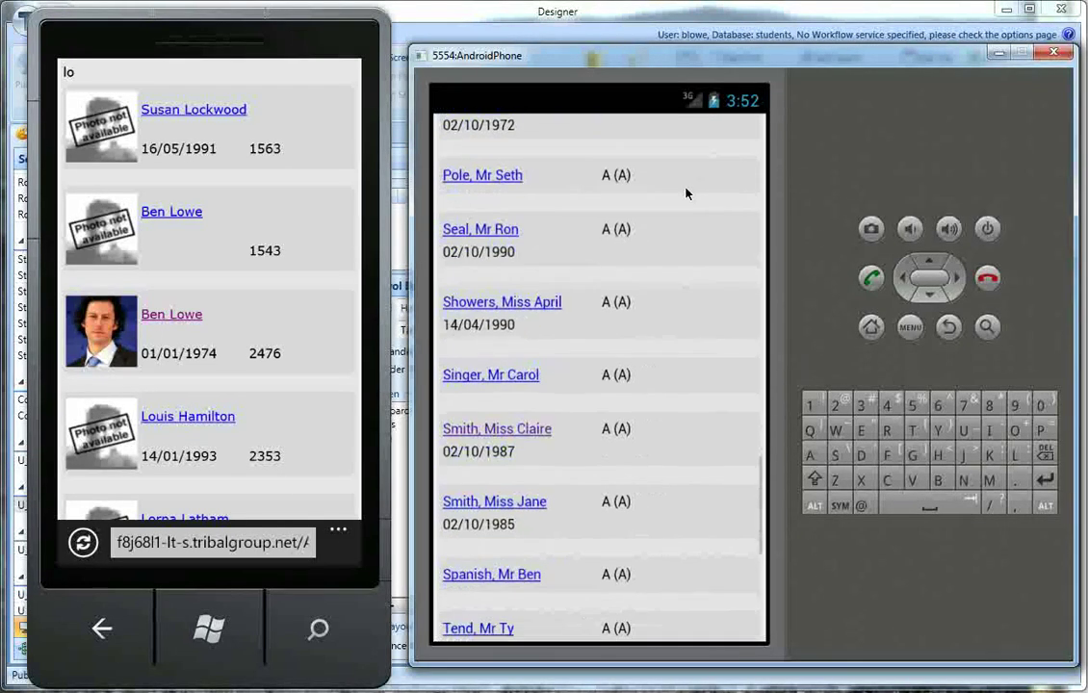
left_click_drag(692, 389, 689, 257)
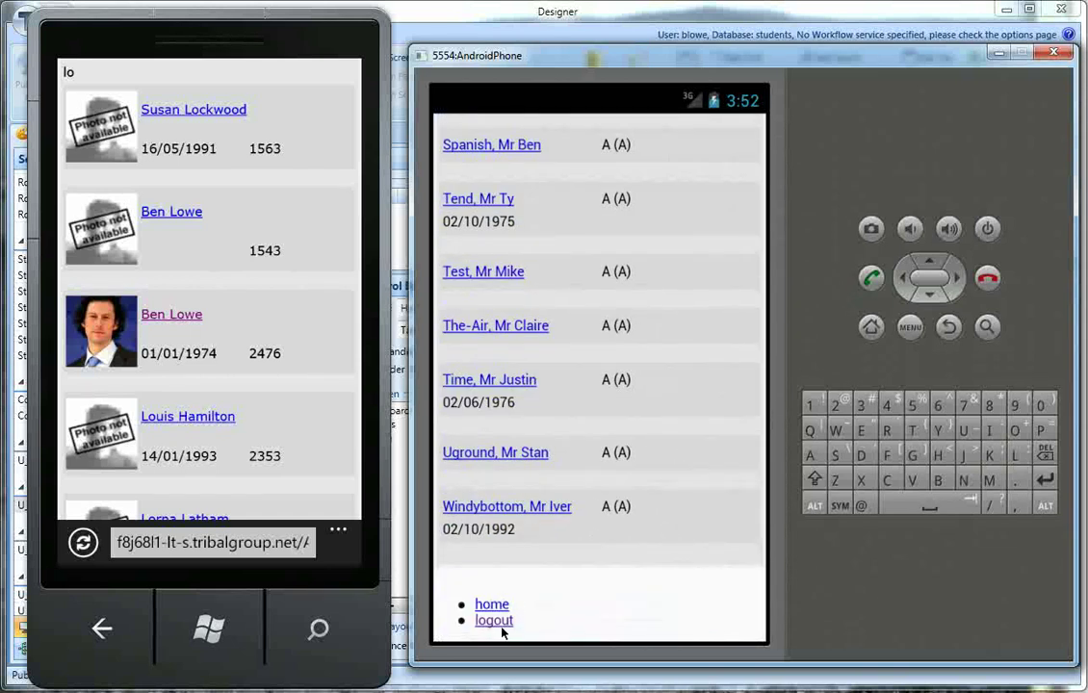
Step: Log out of staff, sign in with the learner's username and password, and decline saving the password
left_click(496, 620)
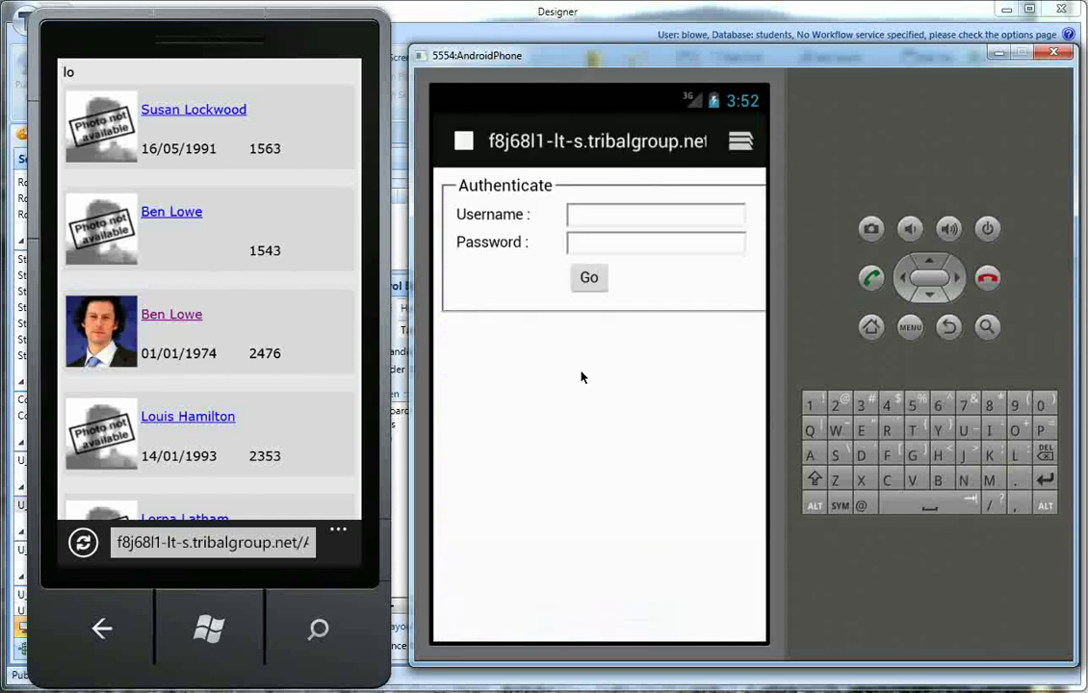
left_click(598, 228)
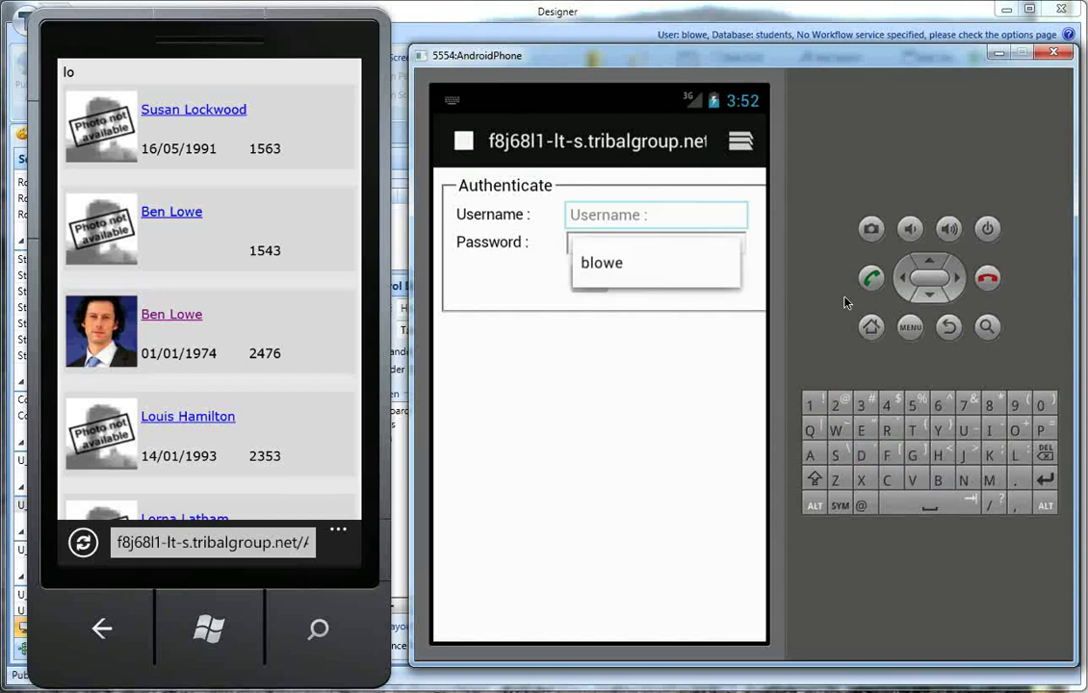
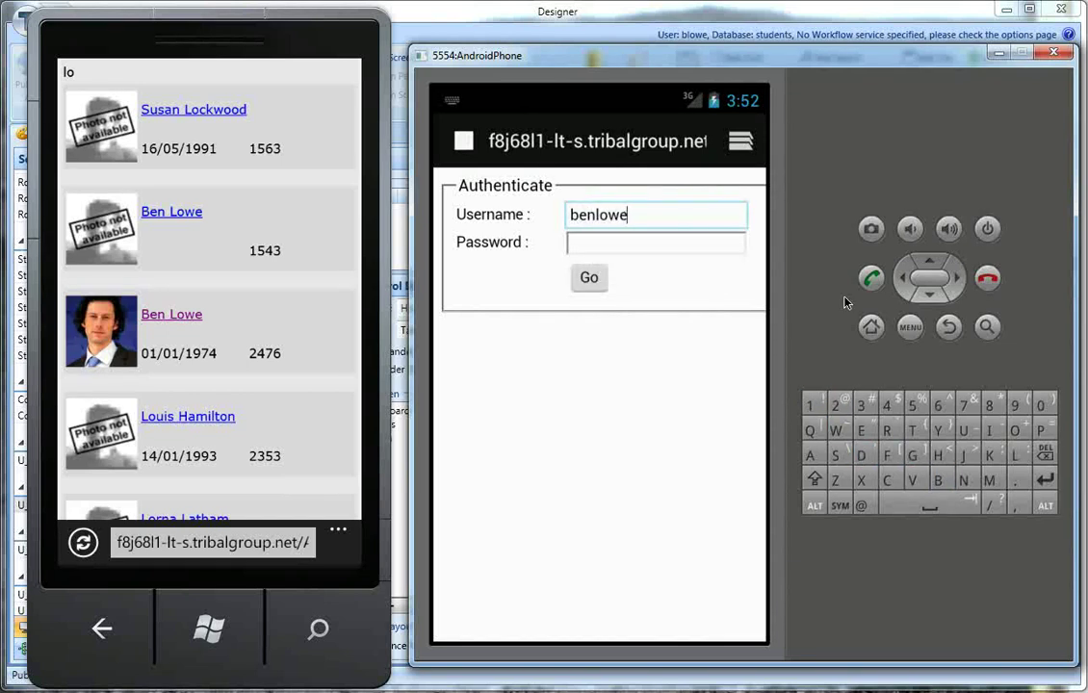
key("Tab")
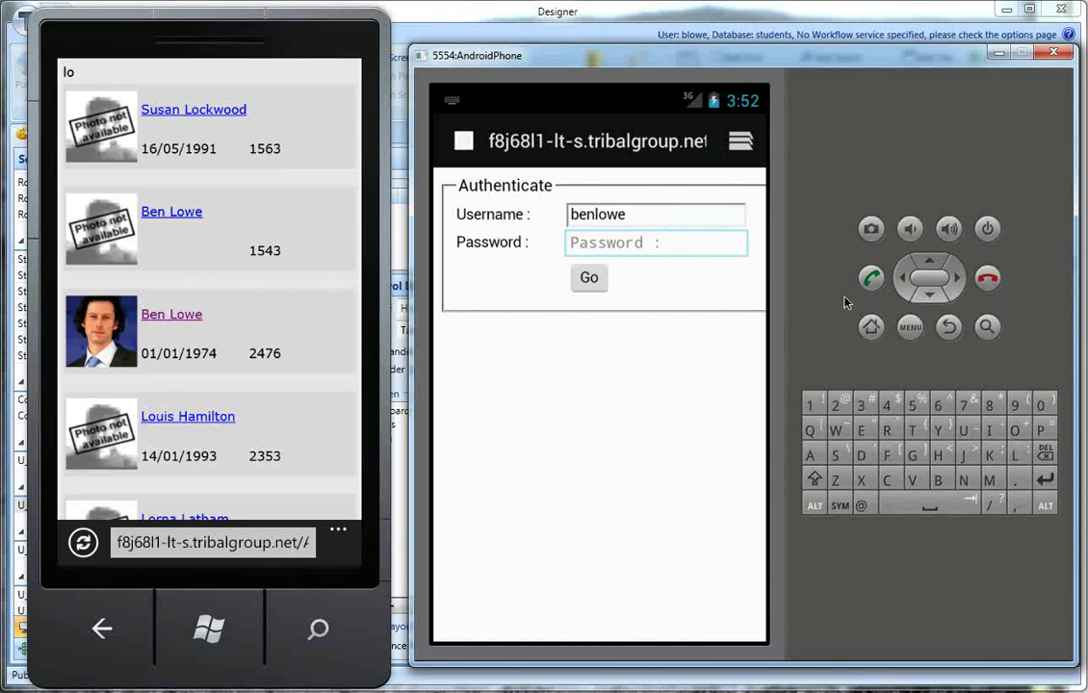
type("password")
left_click(587, 279)
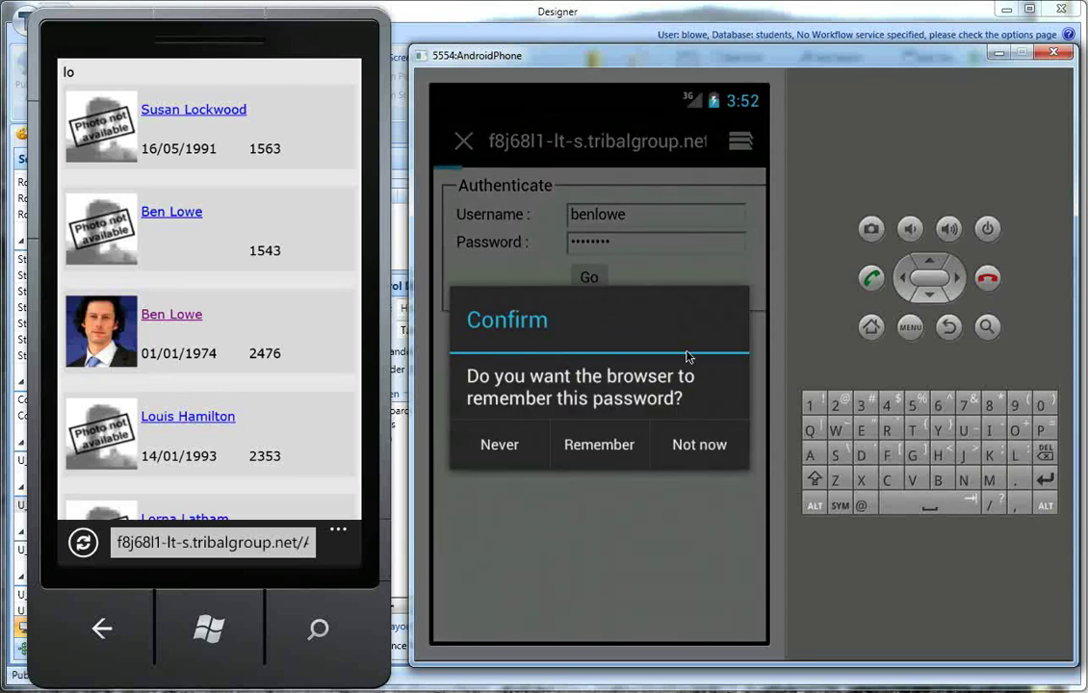
left_click(698, 444)
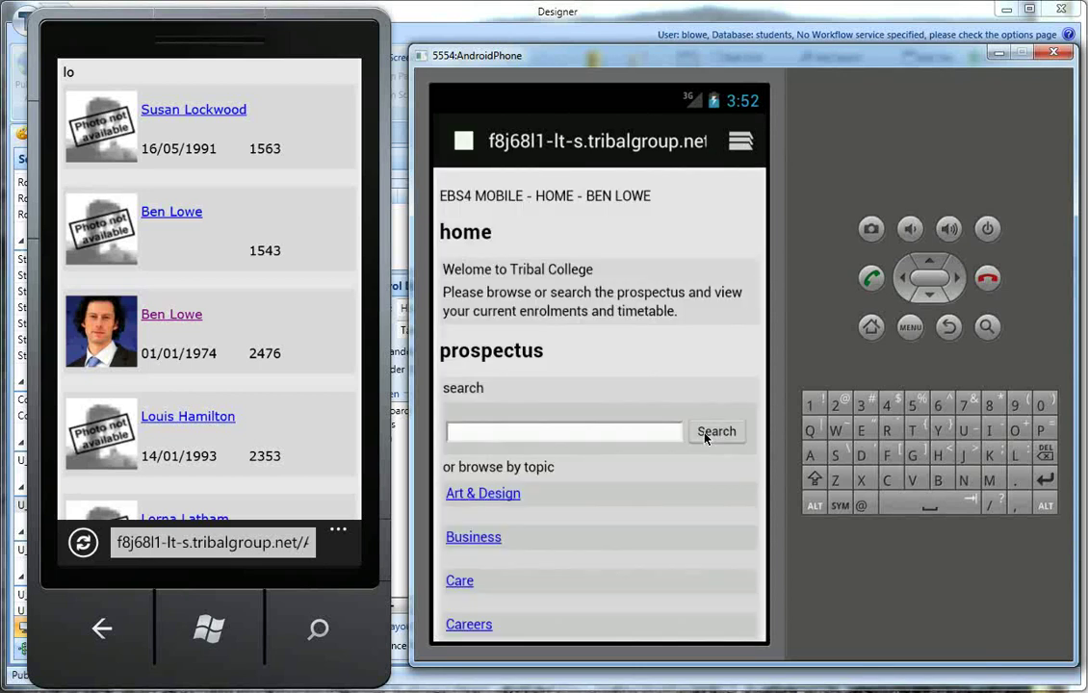
left_click(704, 20)
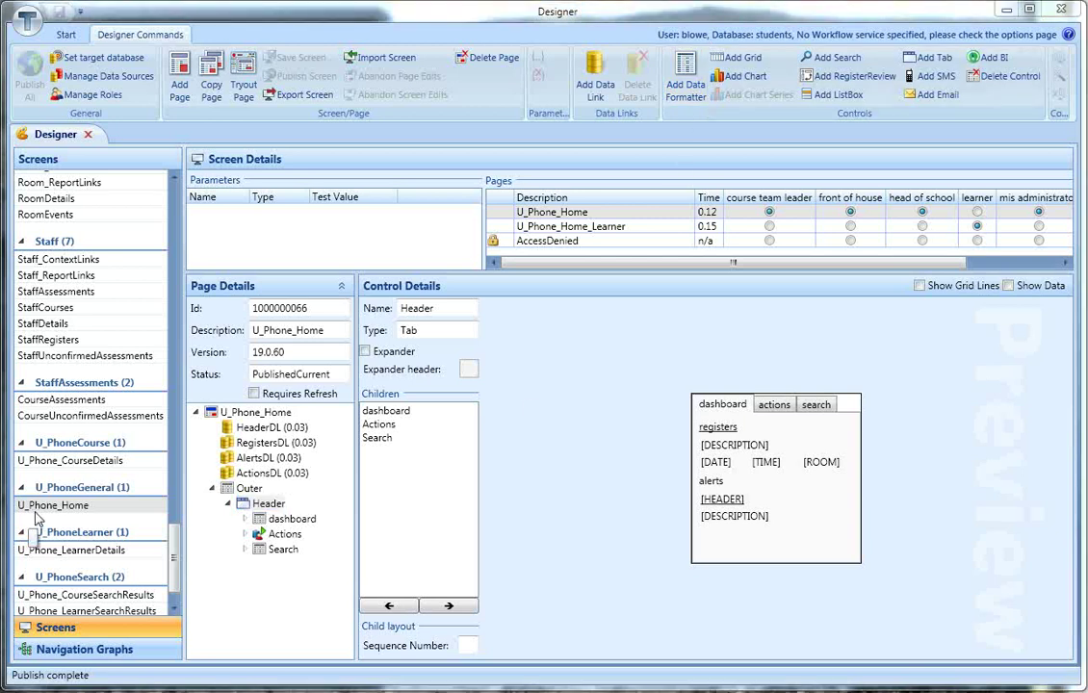
left_click_drag(40, 509, 609, 238)
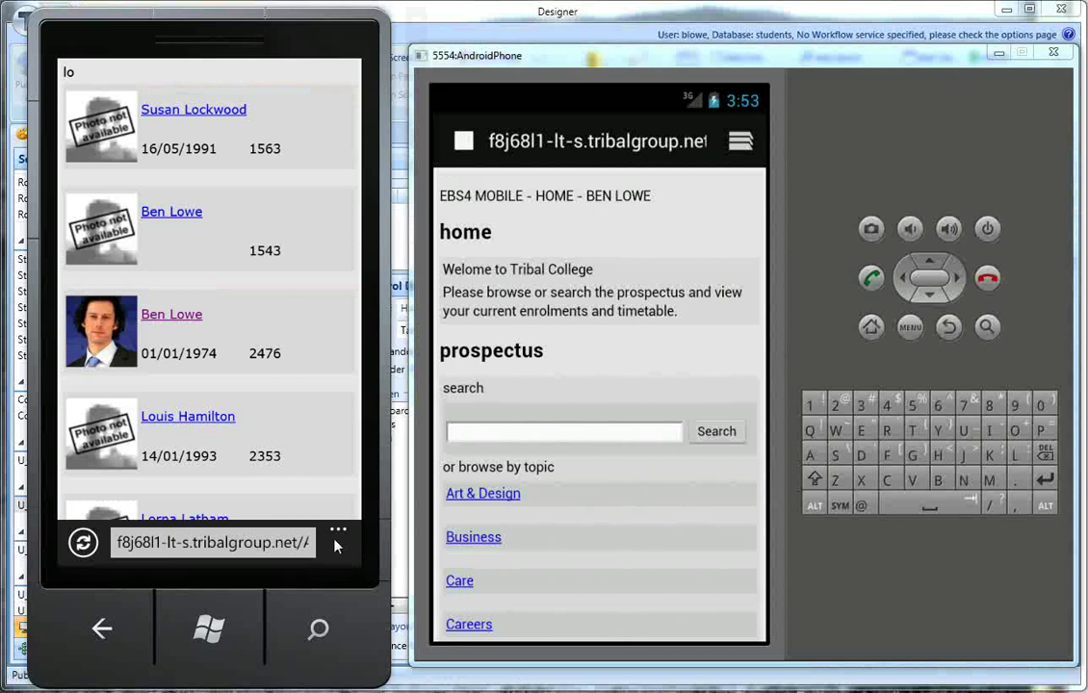
Step: Close the '...' menu, scroll to the end of the search results, and follow the home link
left_click(338, 535)
left_click(322, 279)
left_click_drag(322, 279, 320, 97)
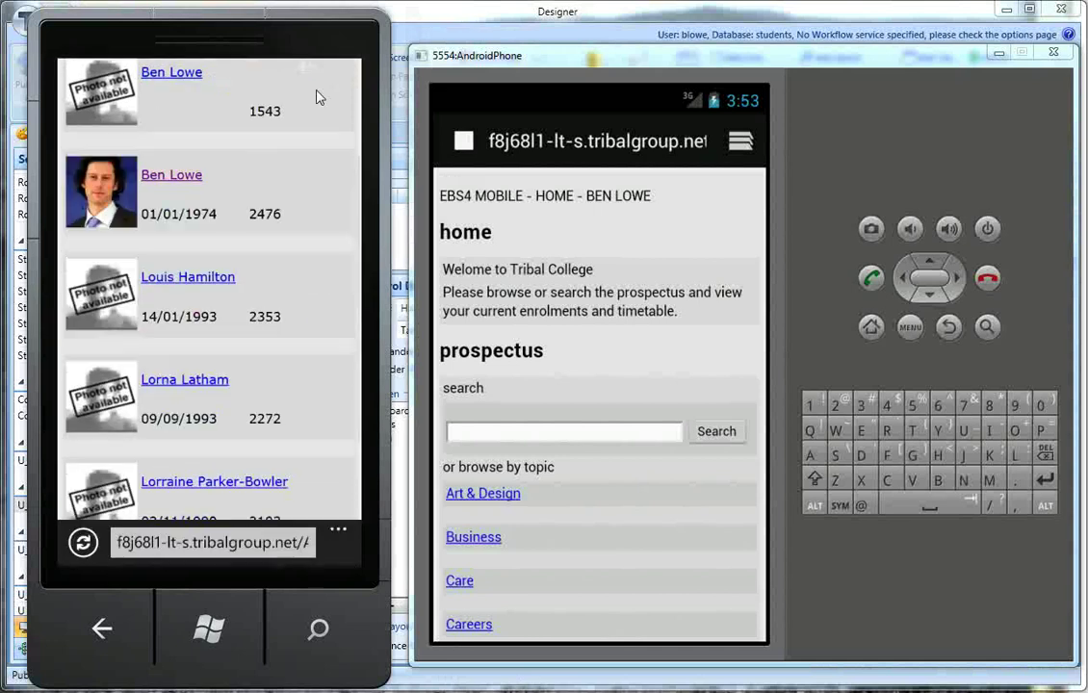
left_click(135, 489)
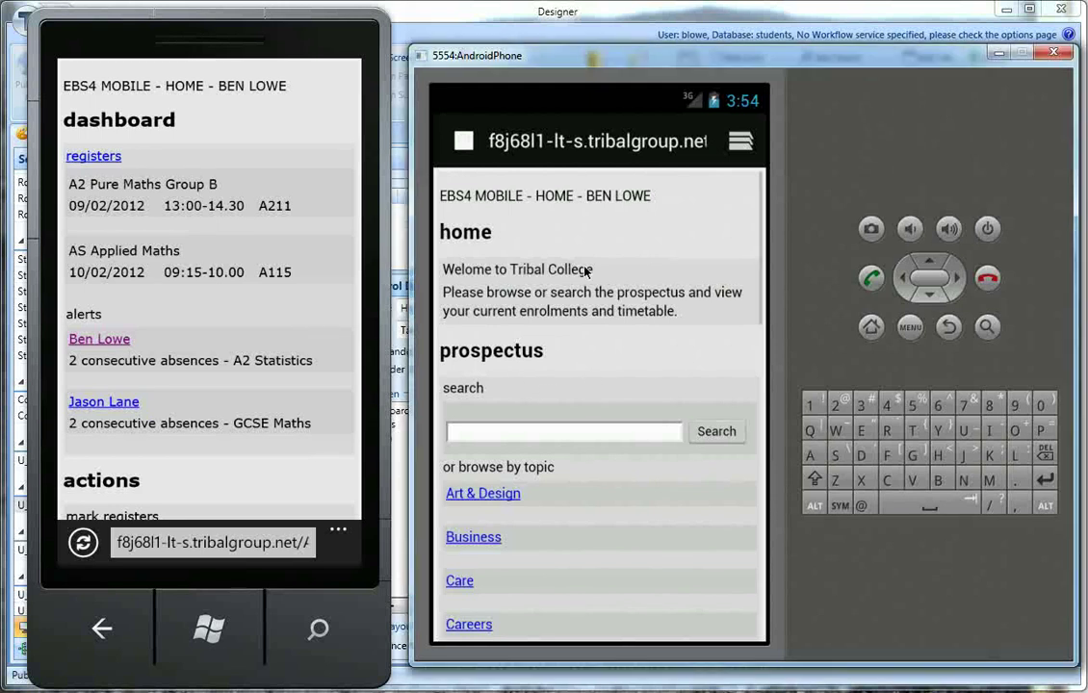
Step: Search the Android prospectus for 'jap'
scroll(583, 266, "down", 3)
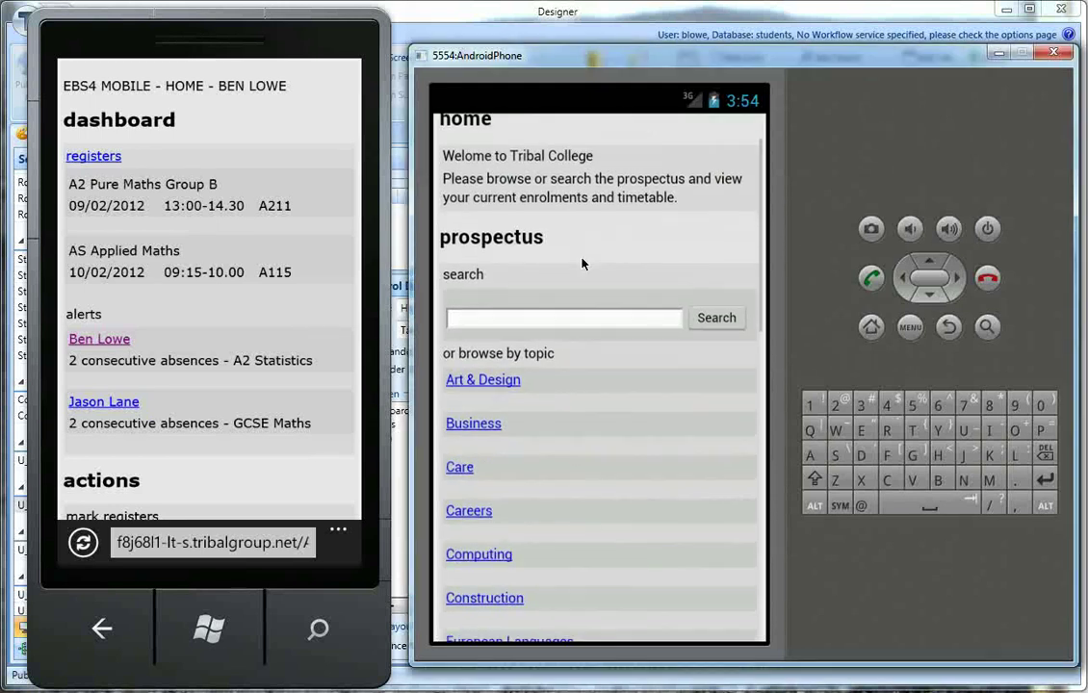
left_click(555, 323)
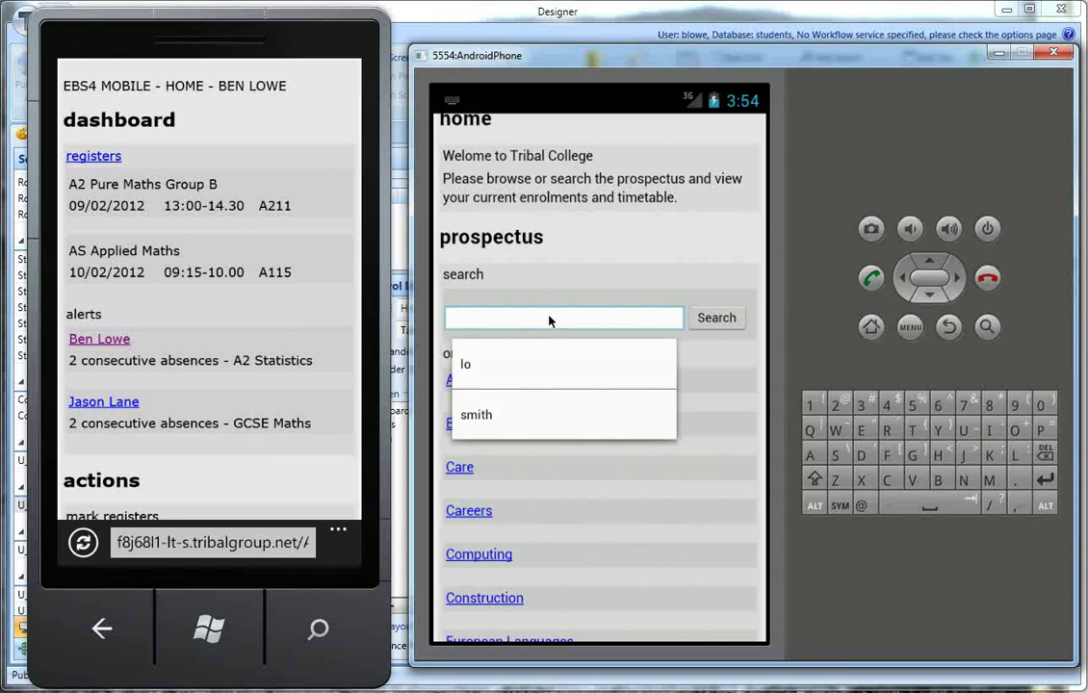
type("jap")
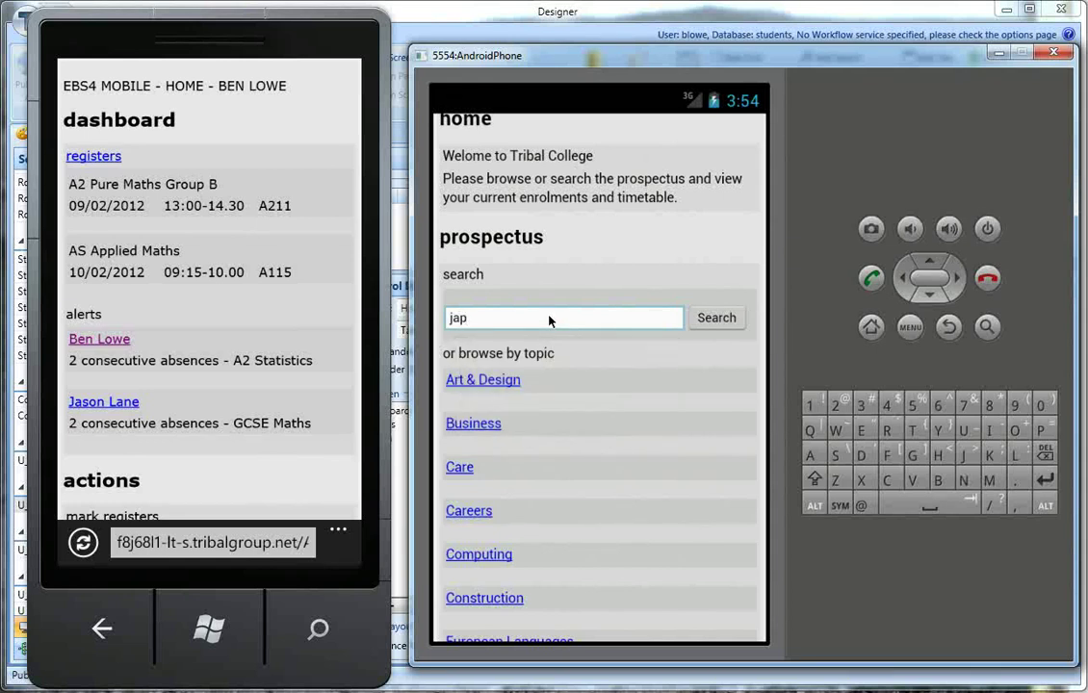
key("Return")
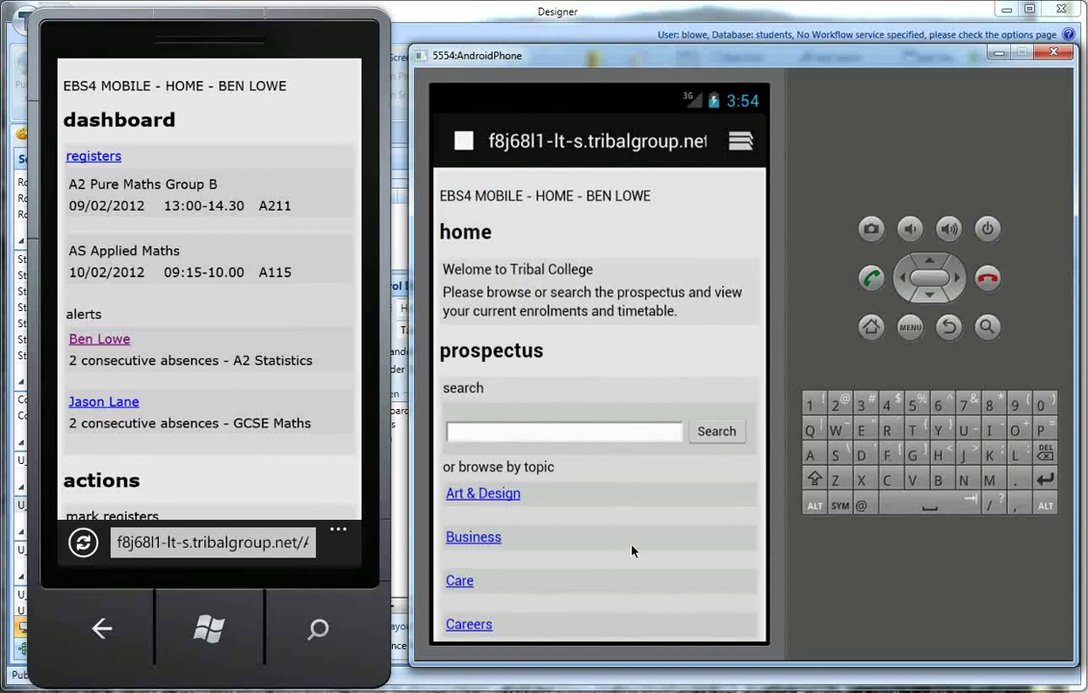
Step: Browse the Information Technology courses, then return to the learner home topic list
left_click_drag(631, 524, 610, 242)
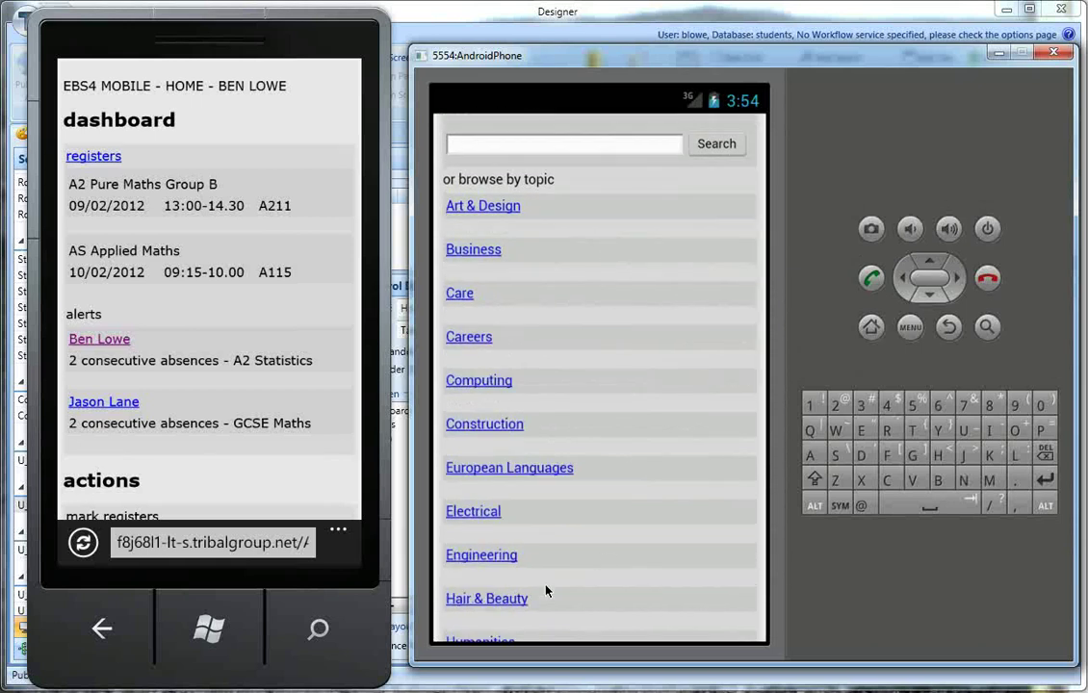
left_click_drag(566, 595, 592, 432)
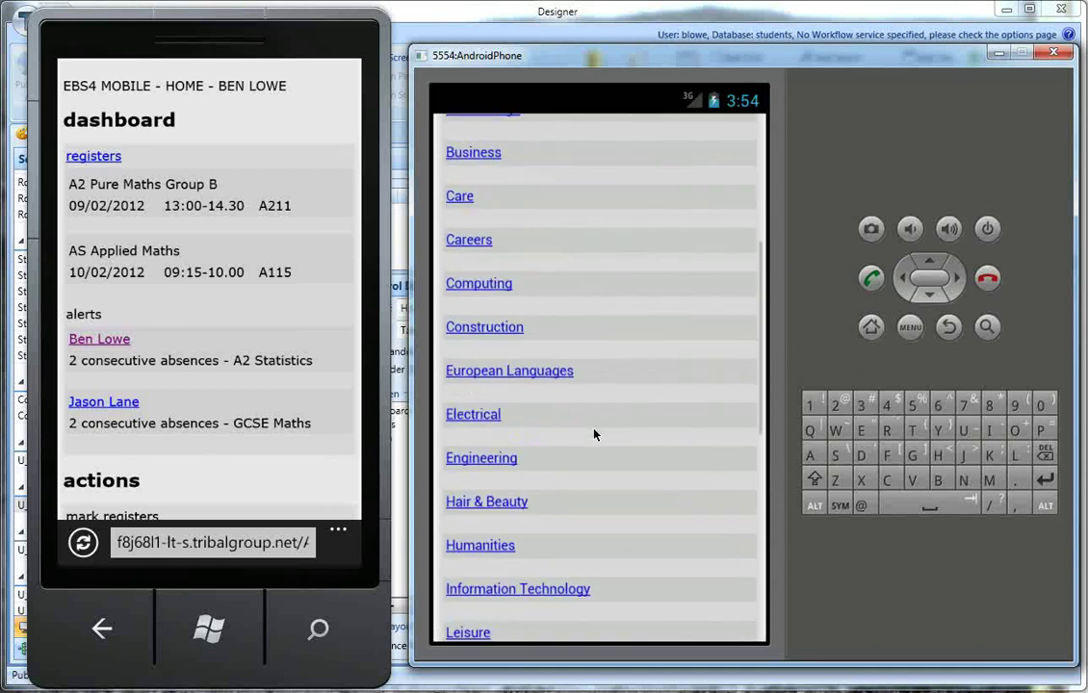
left_click(554, 590)
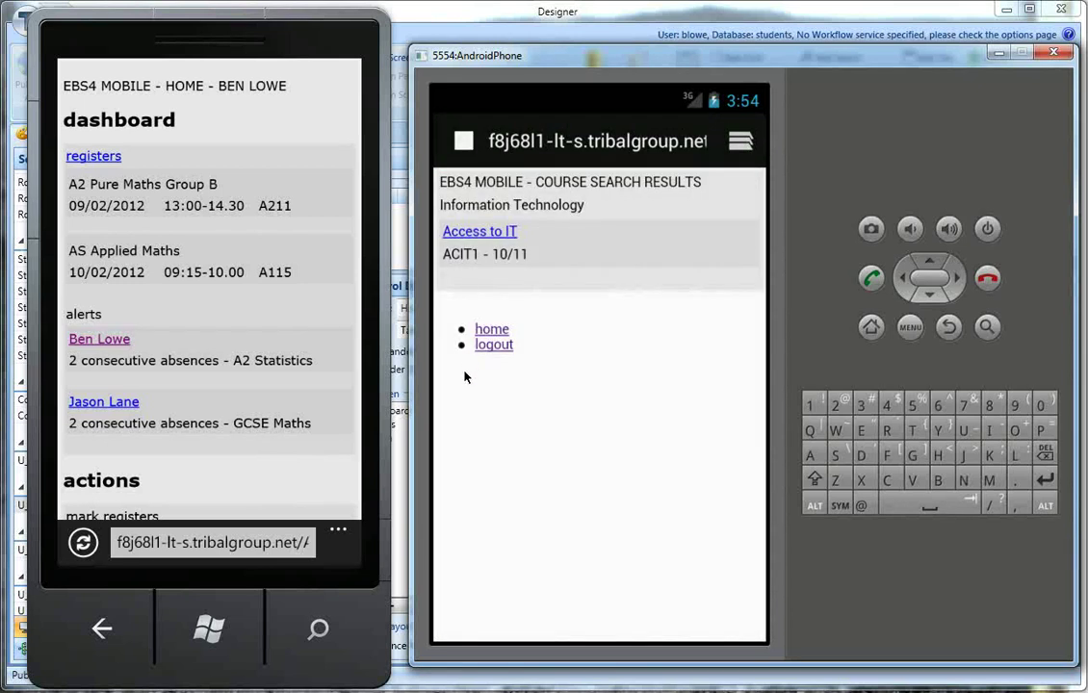
left_click(493, 331)
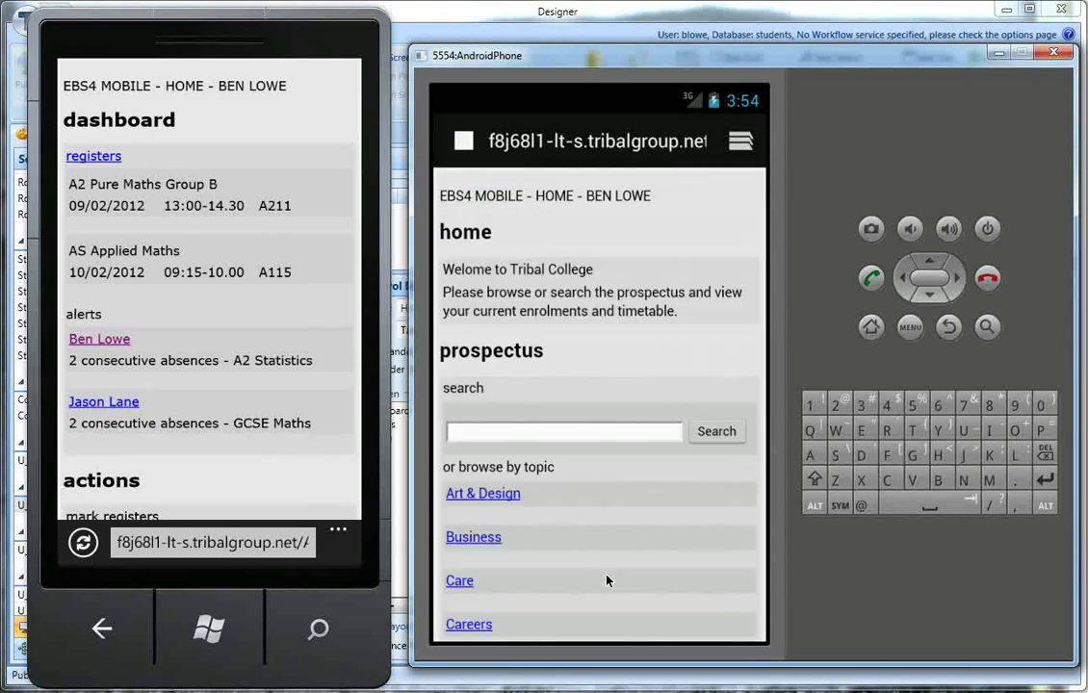
left_click_drag(611, 558, 606, 251)
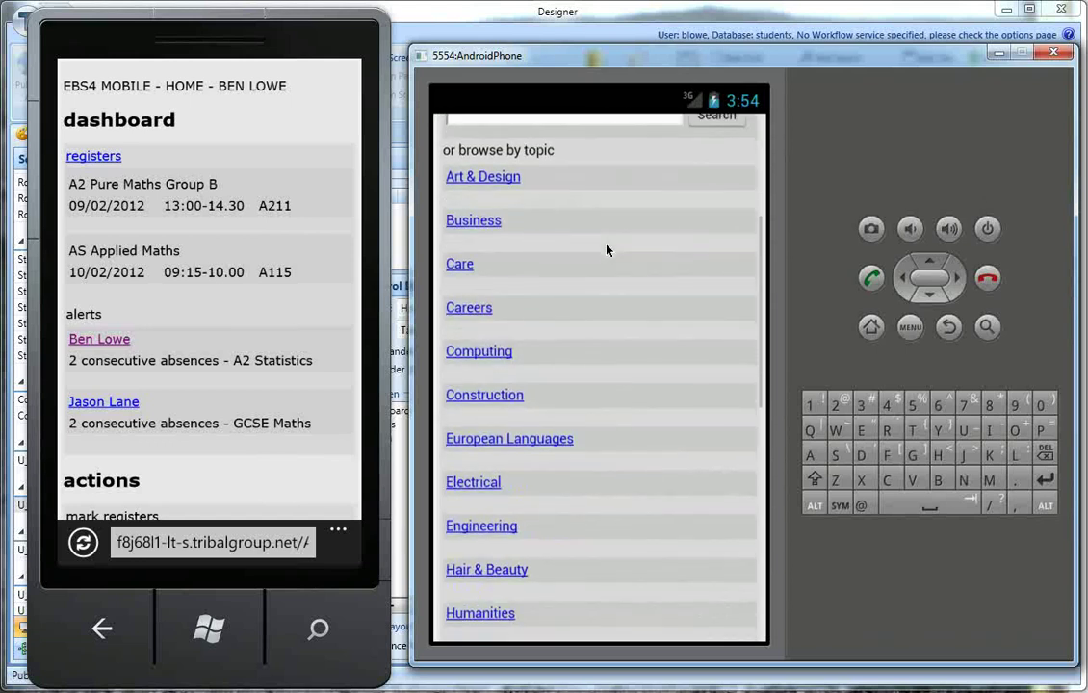
Step: From the Construction topic results, open National Diploma in Civil Engineering 1 (ND005 10/11)
left_click(657, 417)
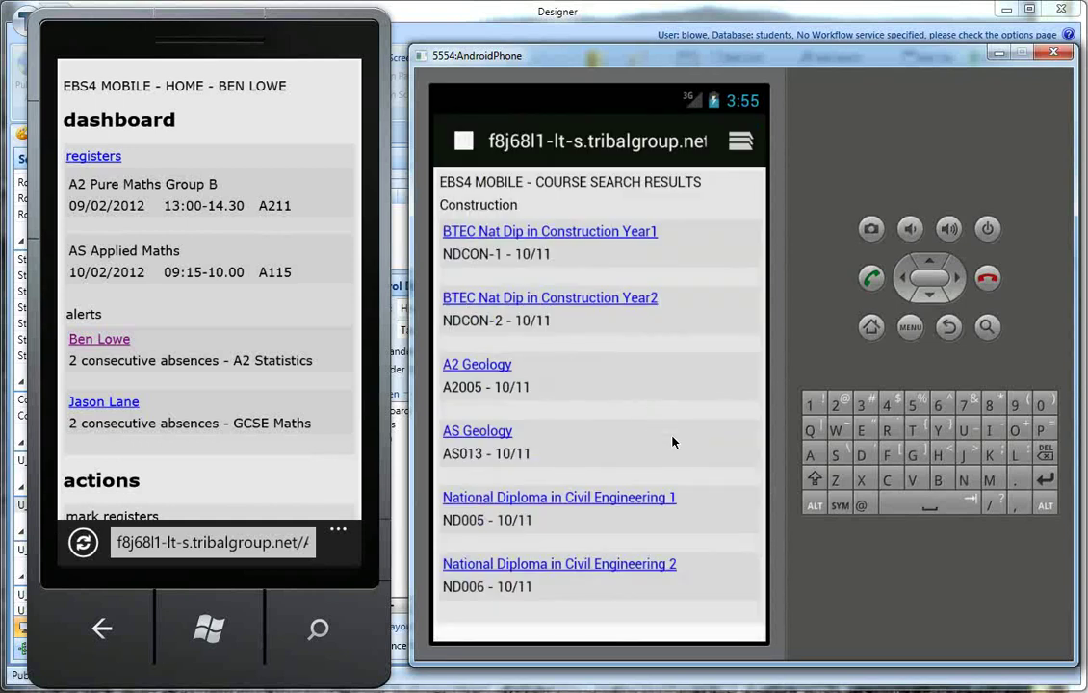
left_click_drag(699, 361, 688, 384)
left_click(619, 463)
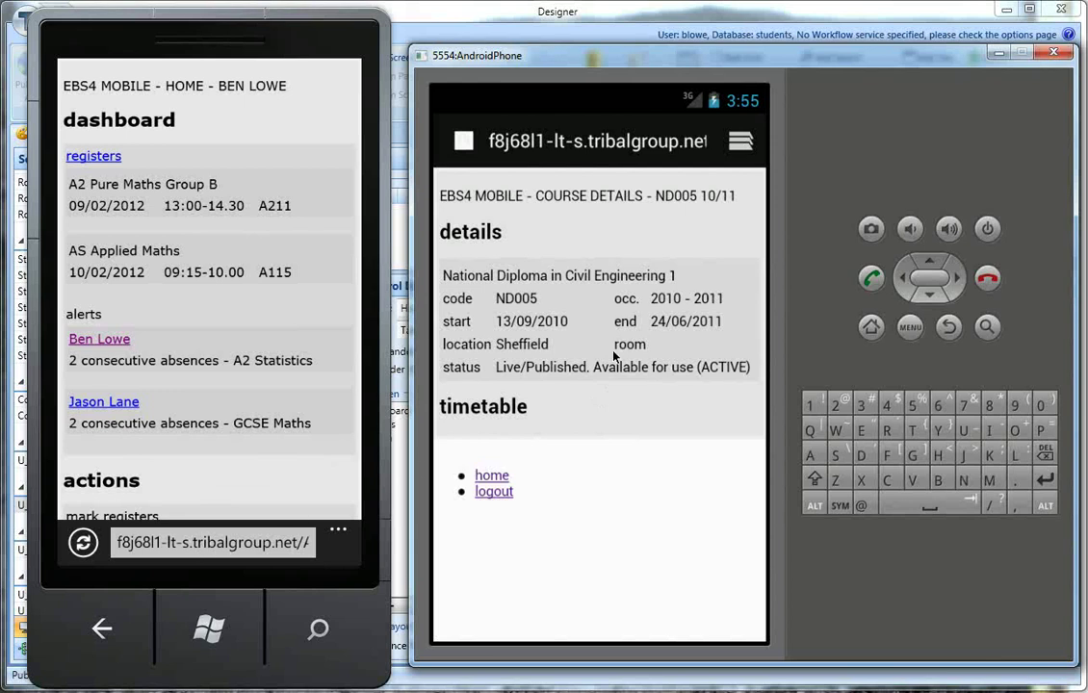
Step: Launch the EBS4 Agent app from the start screen and enter the learner's username
left_click(210, 629)
left_click(258, 183)
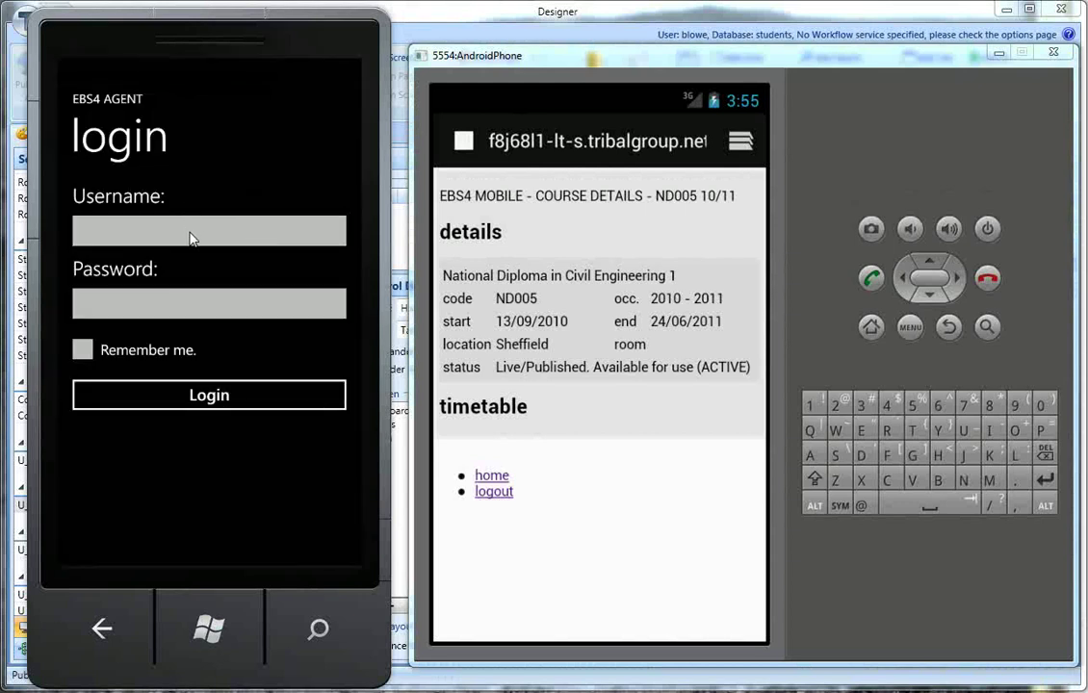
left_click(191, 234)
left_click(241, 481)
left_click(133, 380)
left_click(270, 484)
left_click(331, 433)
left_click(315, 381)
left_click(102, 380)
left_click(133, 380)
Step: Enter the account password and log in to the Agent app
left_click(139, 306)
left_click(346, 380)
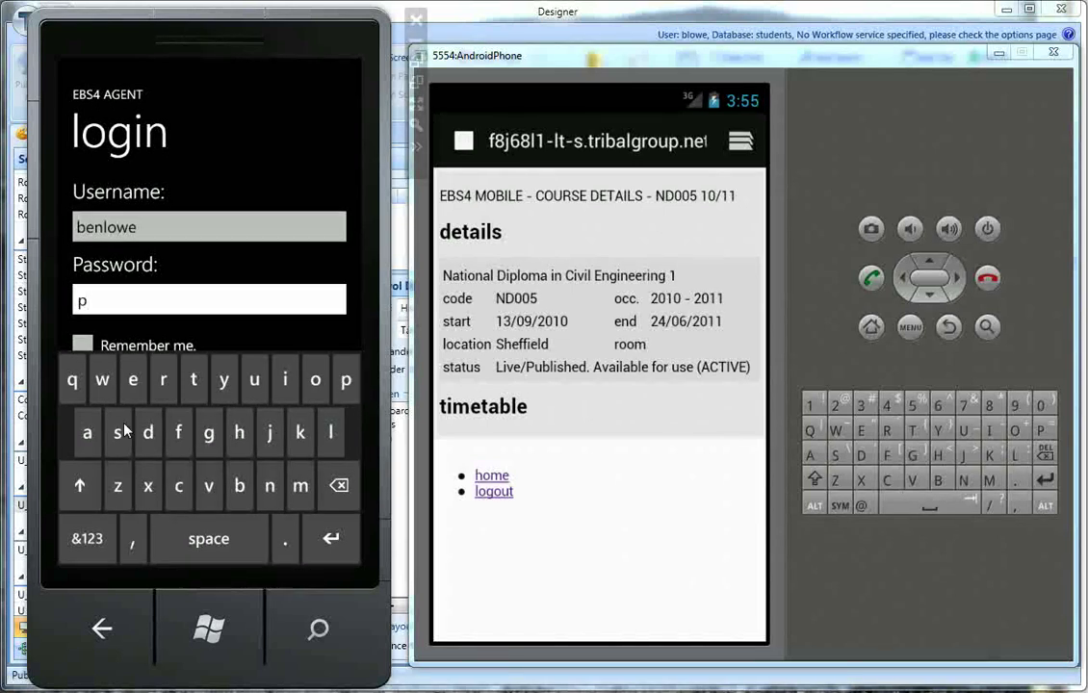
left_click(87, 432)
left_click(118, 432)
left_click(106, 389)
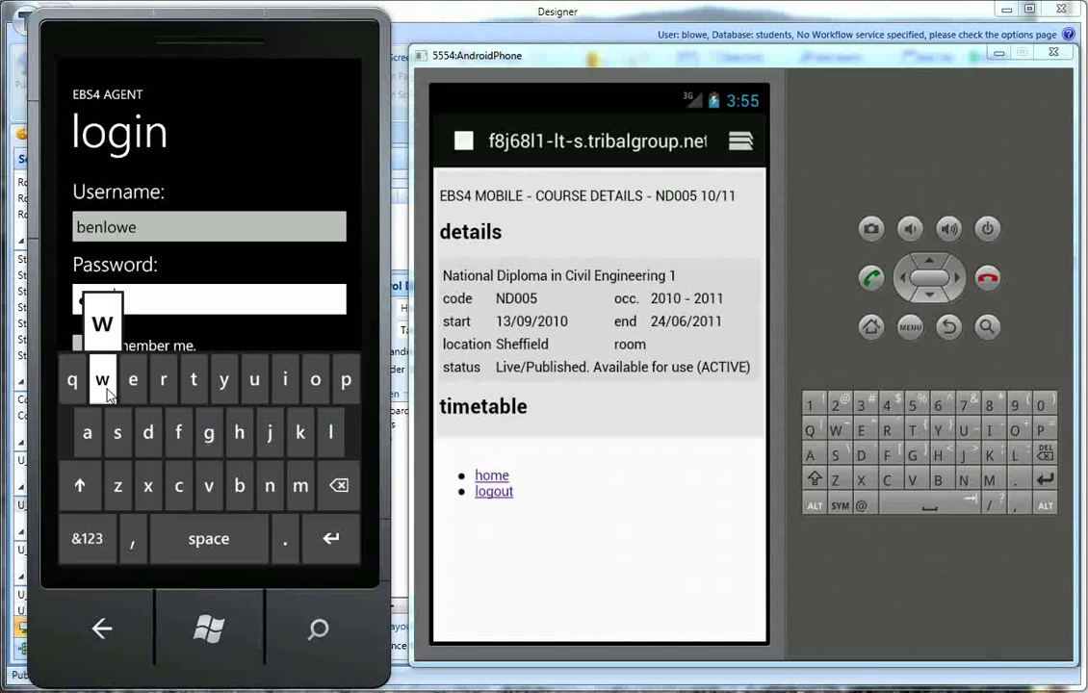
left_click(315, 380)
left_click(163, 380)
left_click(152, 433)
left_click(332, 541)
left_click(247, 406)
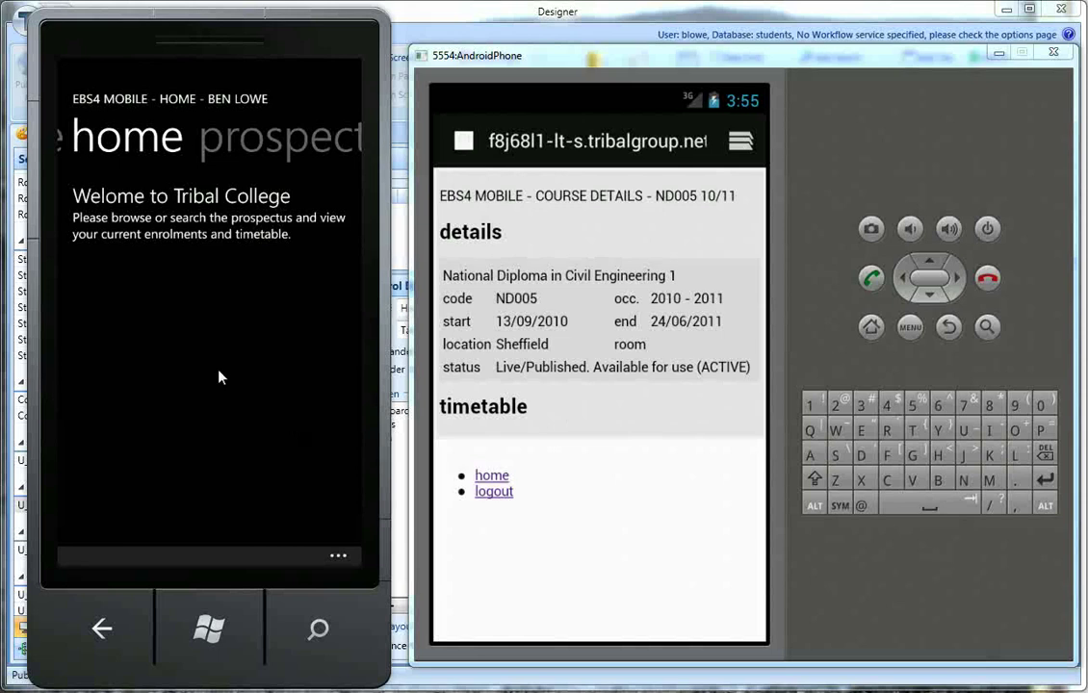
Step: Swipe the panorama to the prospectus section and search courses for 'math'
left_click_drag(287, 378, 146, 372)
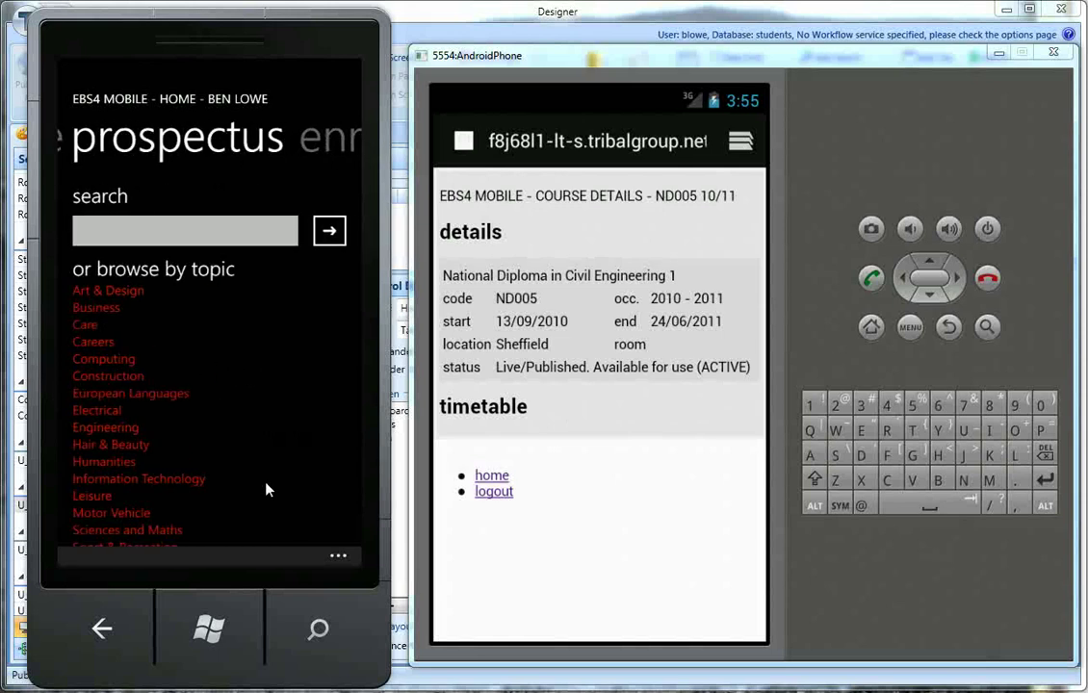
left_click_drag(274, 497, 118, 436)
left_click_drag(286, 348, 153, 347)
left_click_drag(261, 360, 141, 365)
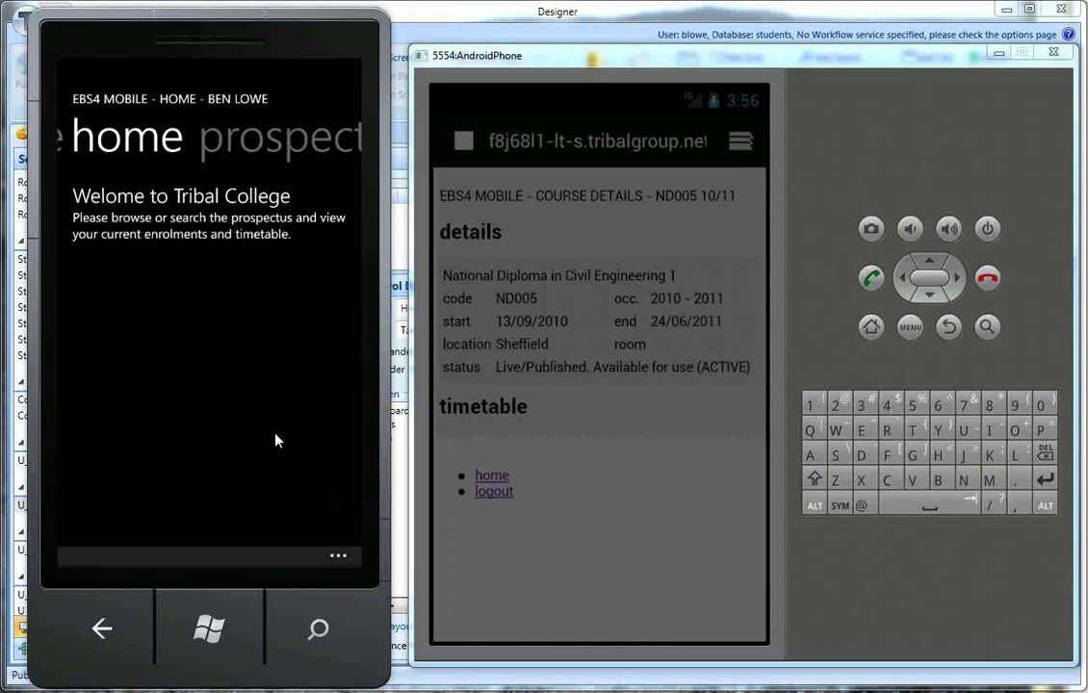
left_click_drag(253, 368, 150, 357)
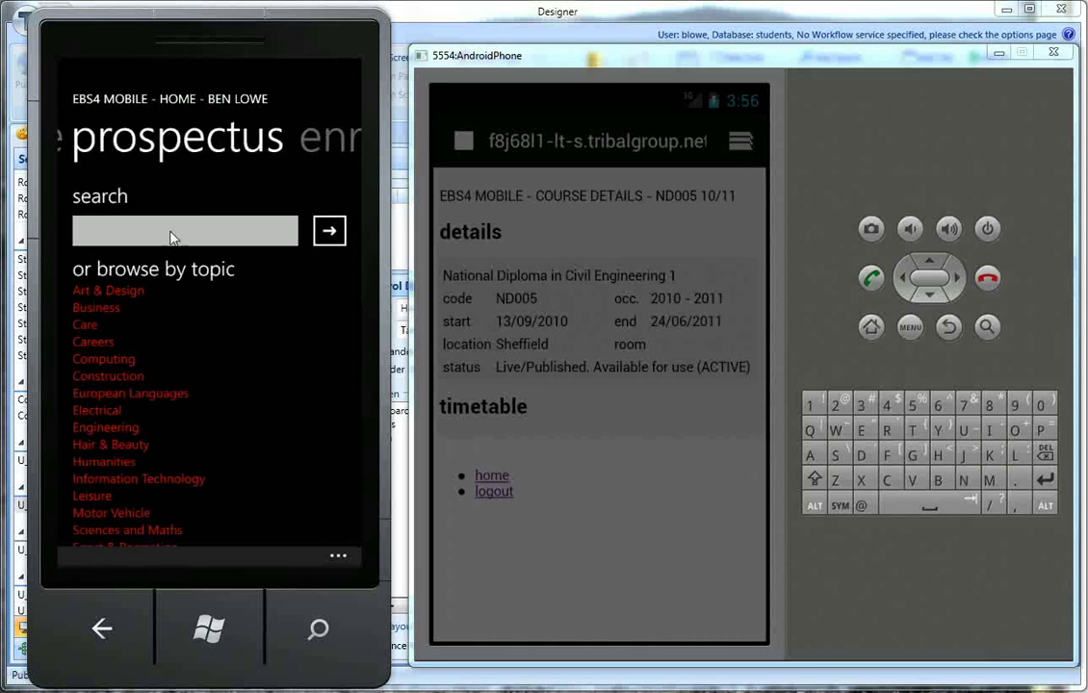
left_click(174, 238)
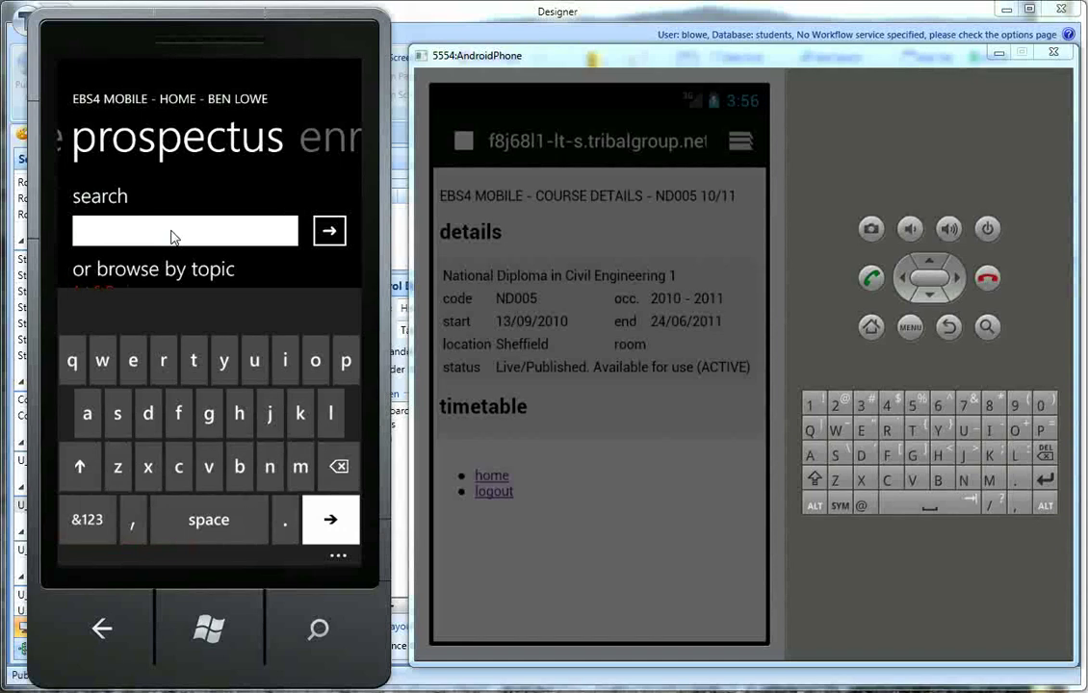
left_click(300, 466)
left_click(87, 413)
left_click(193, 360)
left_click(239, 413)
left_click(329, 519)
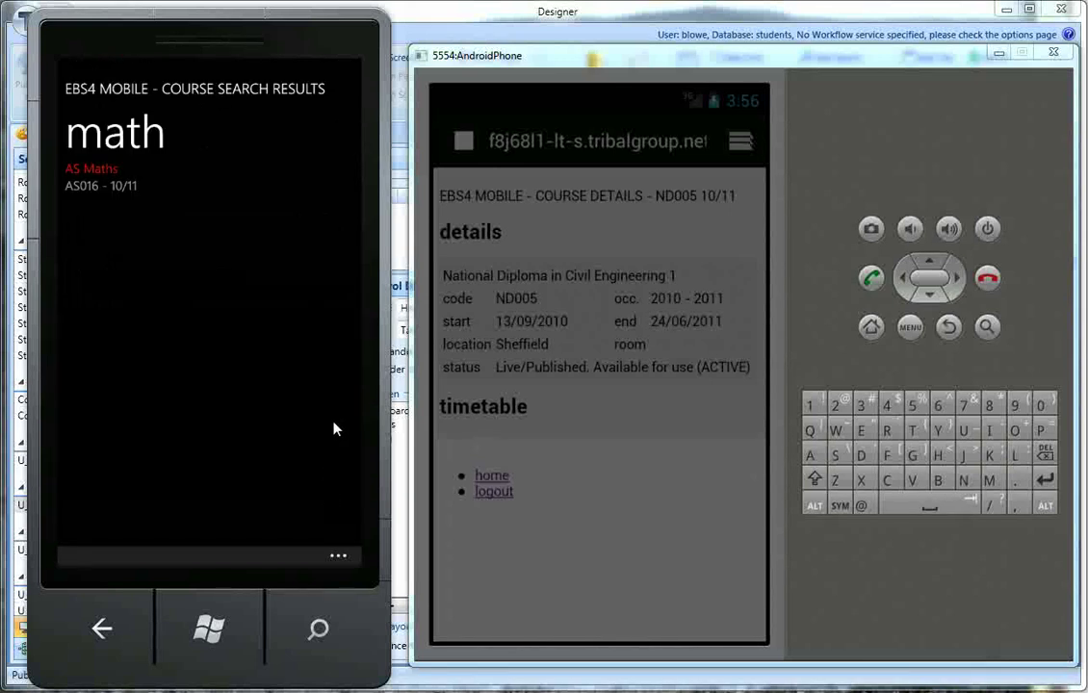
Step: Open the AS Maths details, view its timetable, and swipe back to the details
left_click(91, 180)
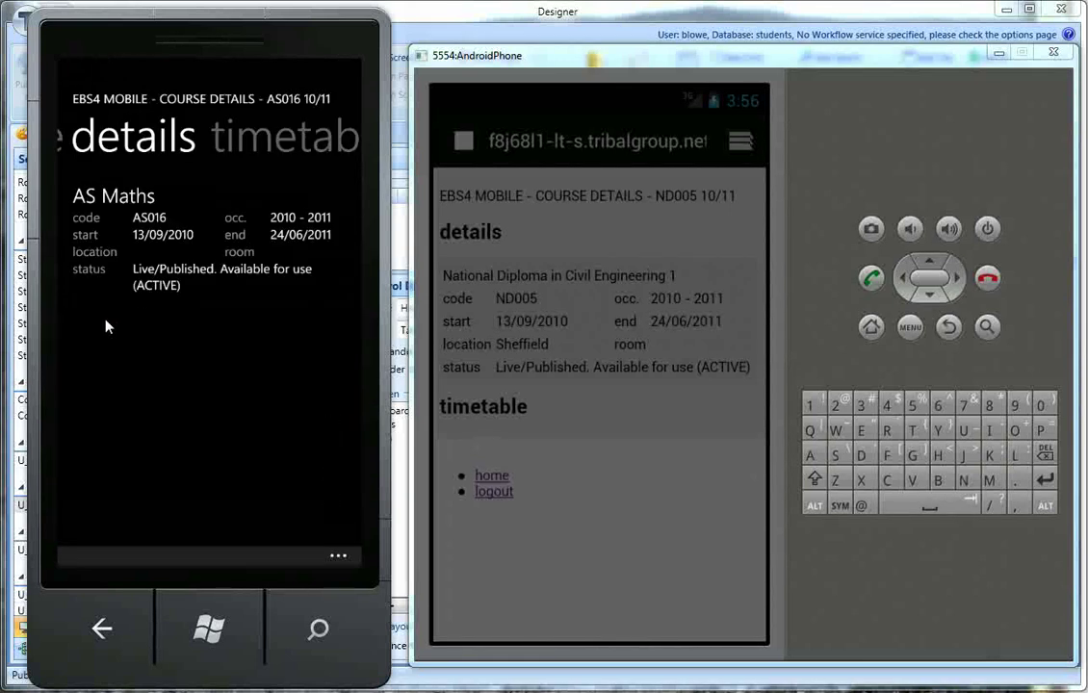
left_click_drag(248, 422, 223, 384)
left_click_drag(236, 431, 167, 394)
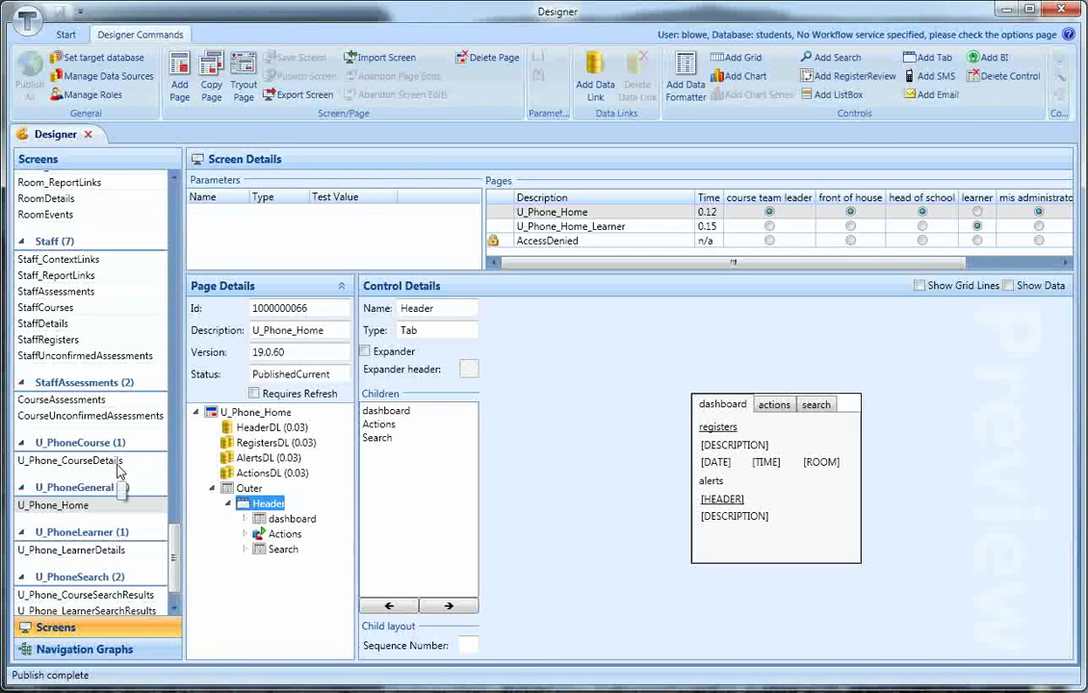
Step: Open the U_Phone_CourseDetails screen definition, then activate the Android emulator window
left_click(88, 461)
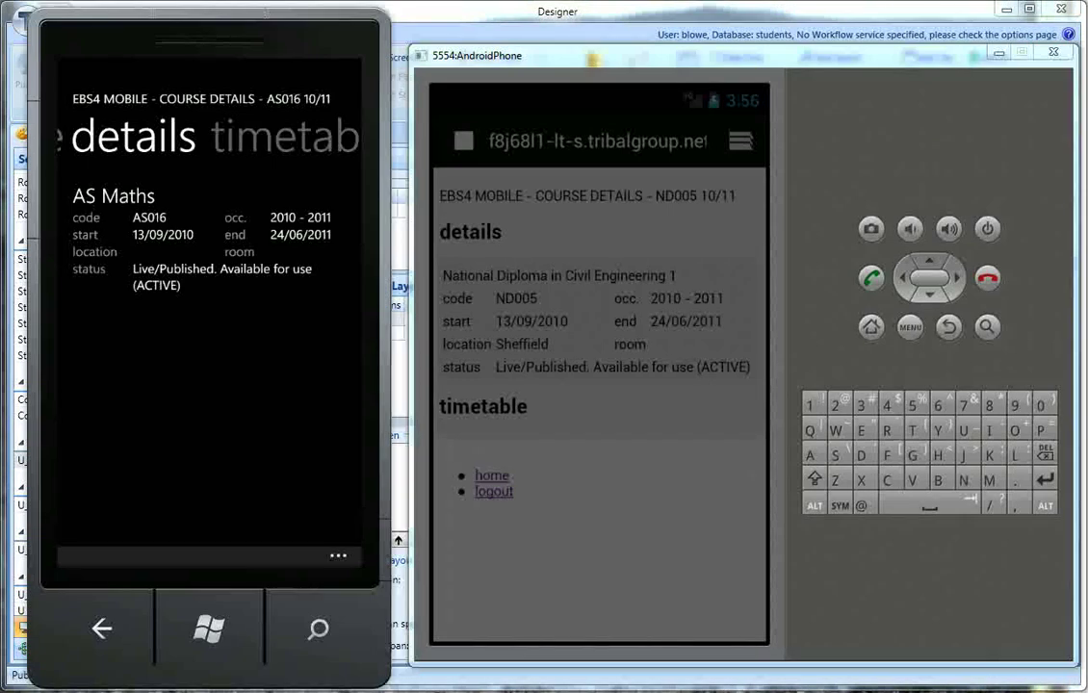
left_click(606, 383)
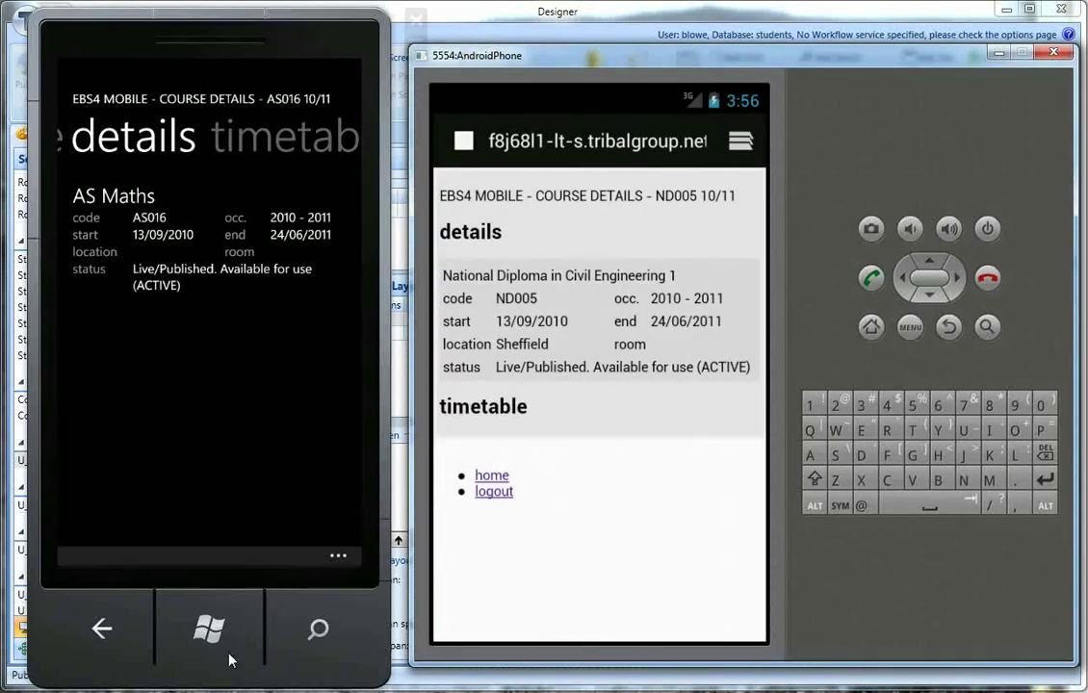
Step: Restore the ebs4 REST Services Demo window and log in with the learner's corrected username and password
mouse_move(192, 665)
left_click(151, 657)
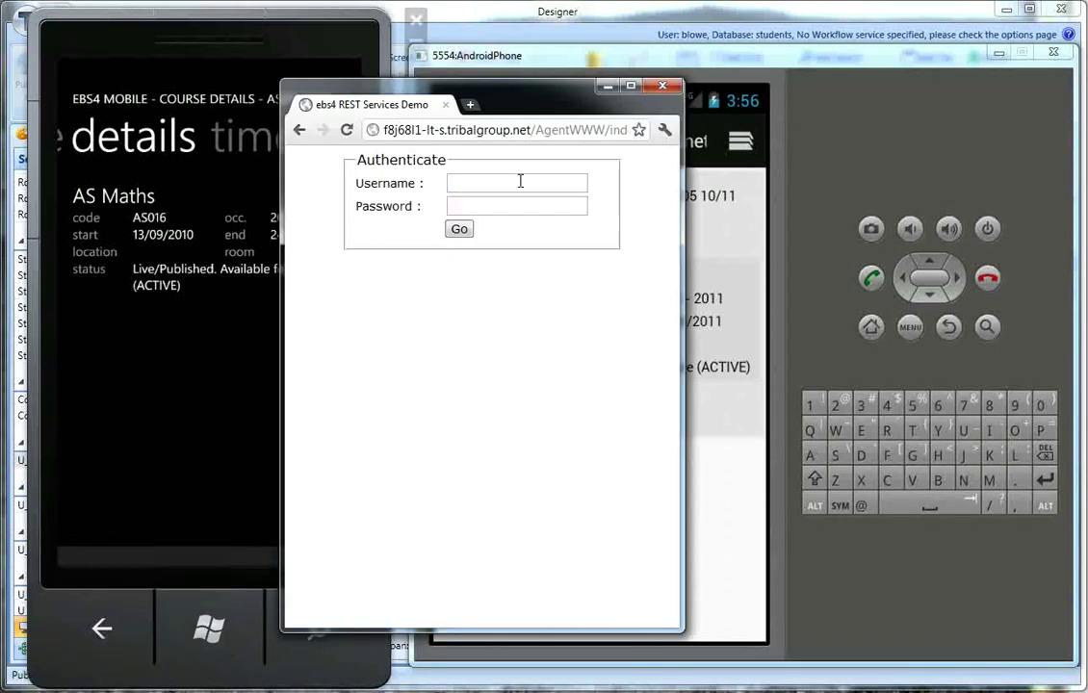
left_click(520, 182)
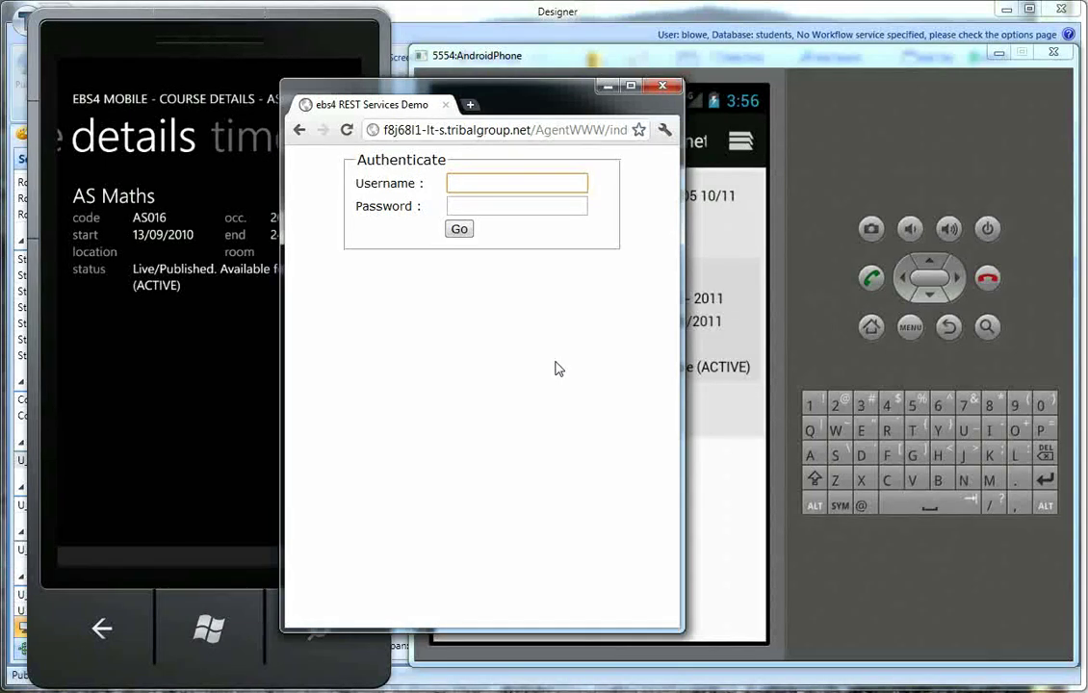
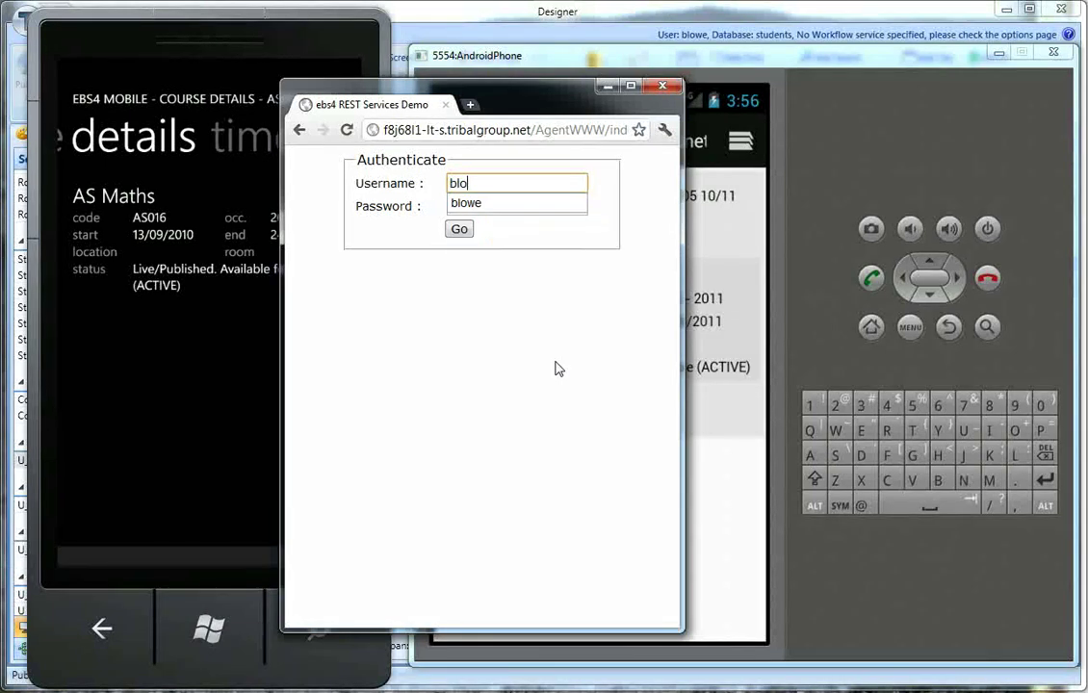
key("Tab")
type("•••")
key("shift+Tab")
key("Tab")
type("•••••••••")
key("Return")
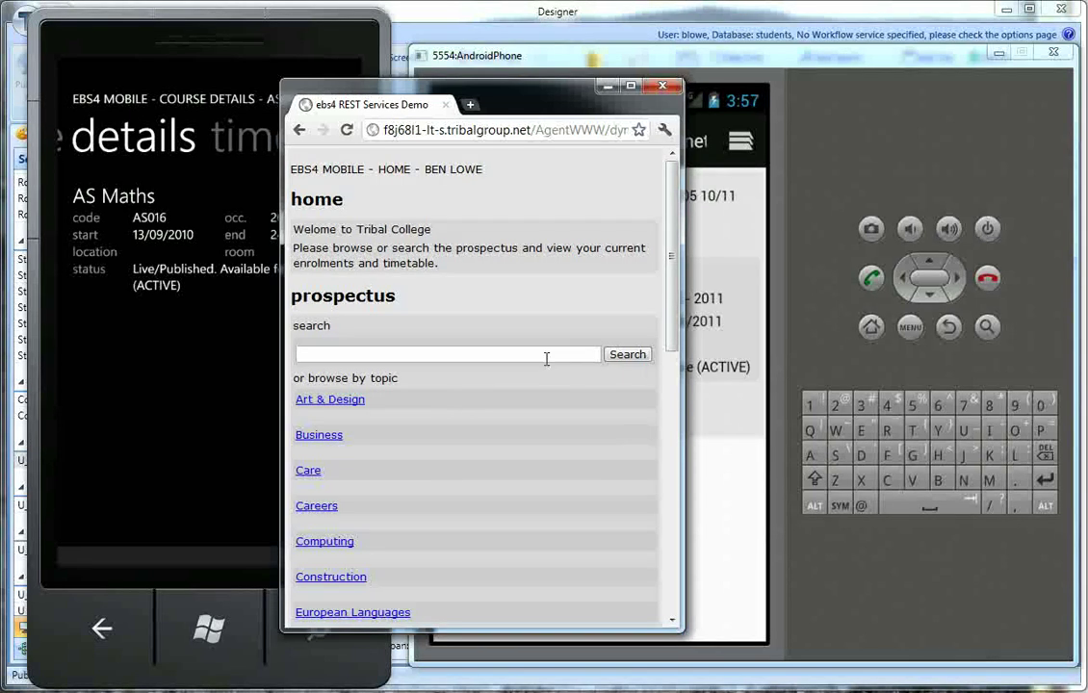
Step: Check Hair & Beauty, then open Leisure, view Beginners Guitar details, and return to Leisure results
scroll(446, 468, "down", 5)
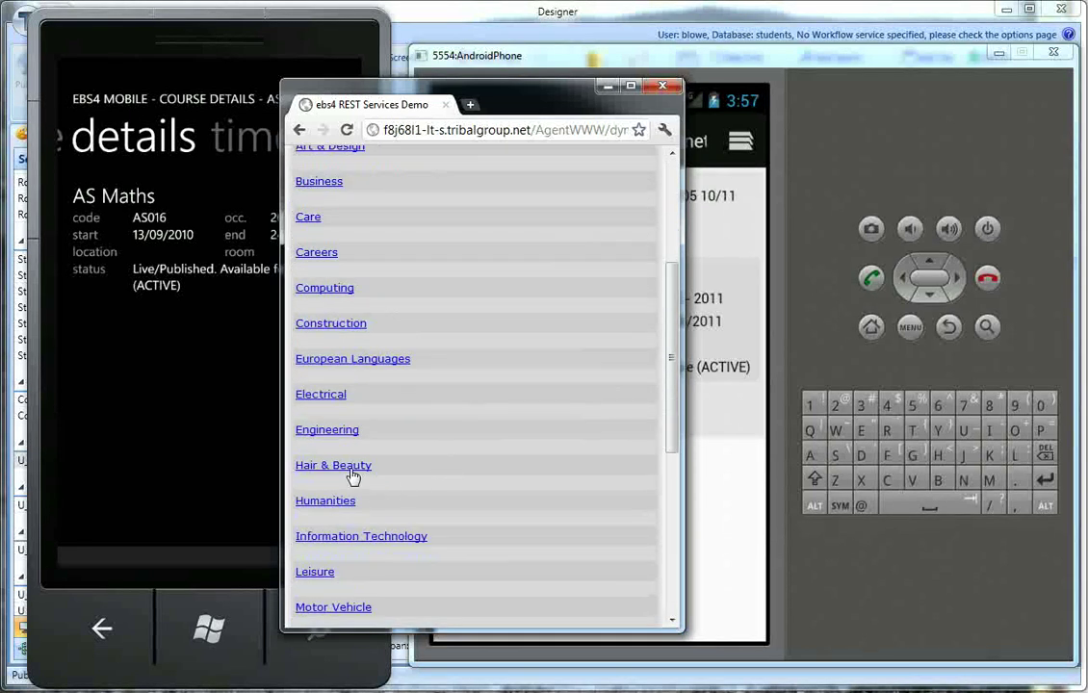
left_click(353, 474)
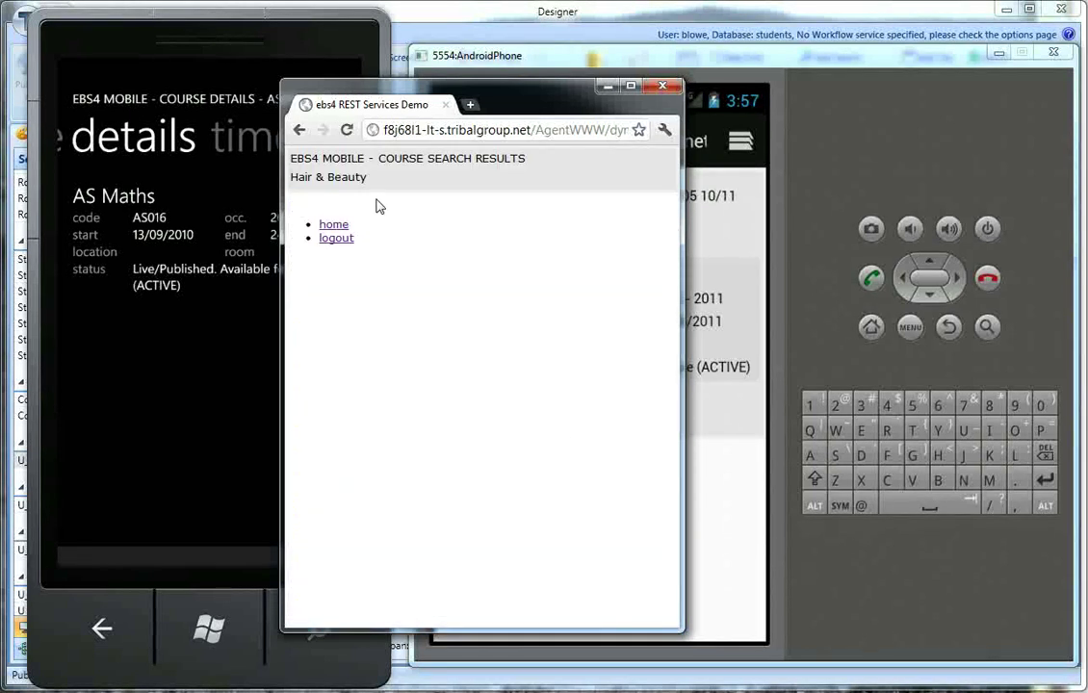
left_click(298, 130)
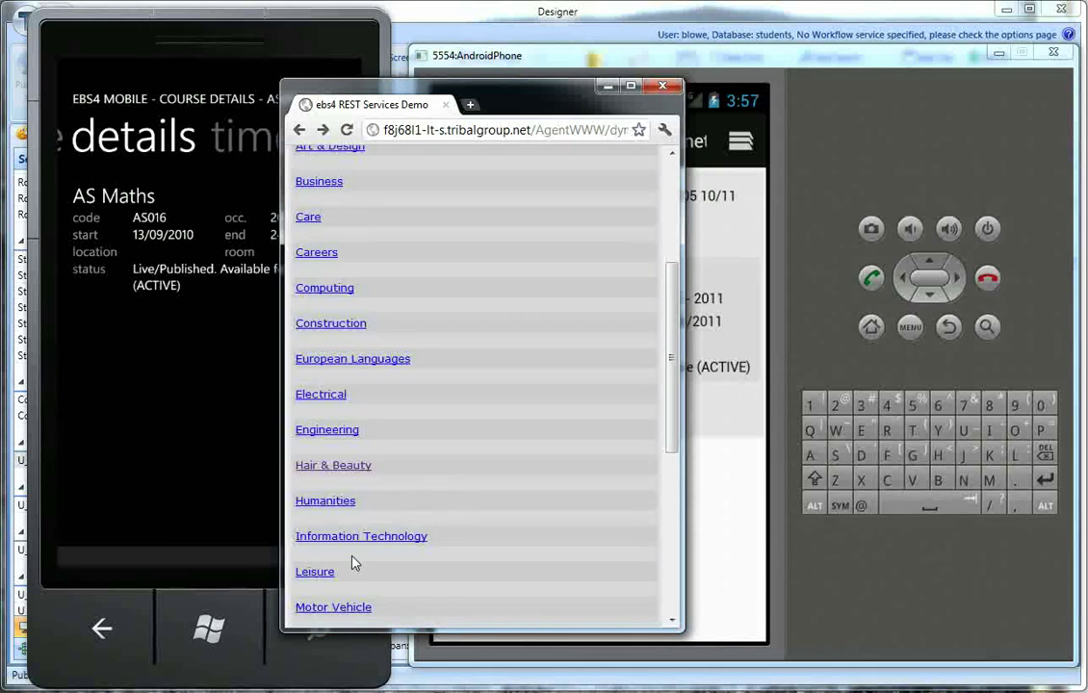
left_click(317, 572)
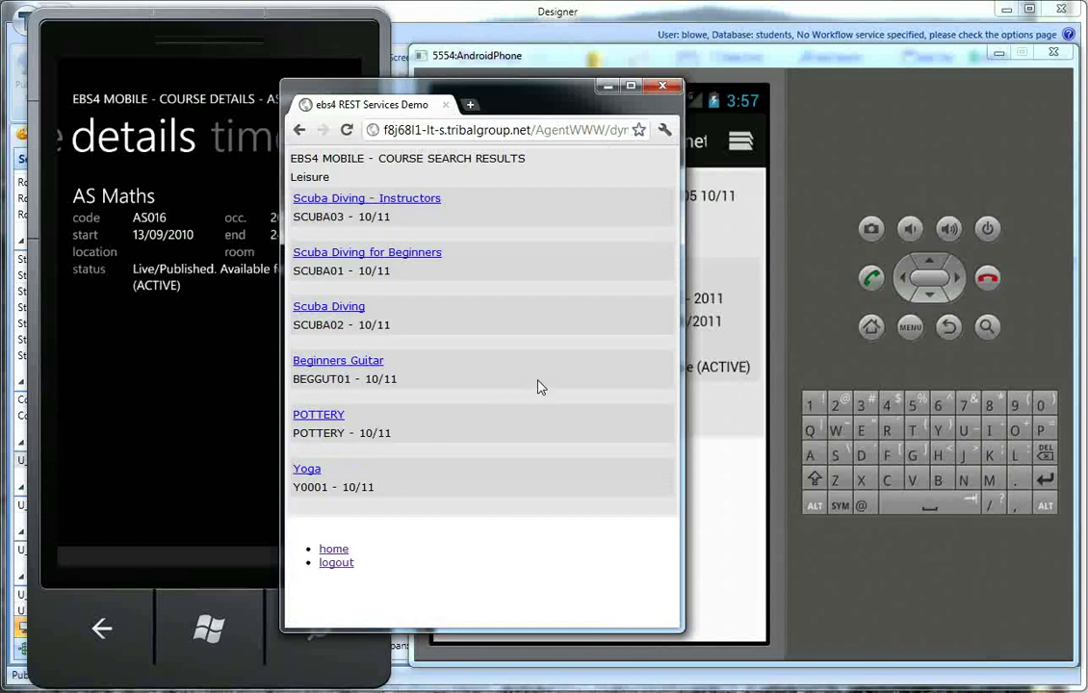
left_click(345, 365)
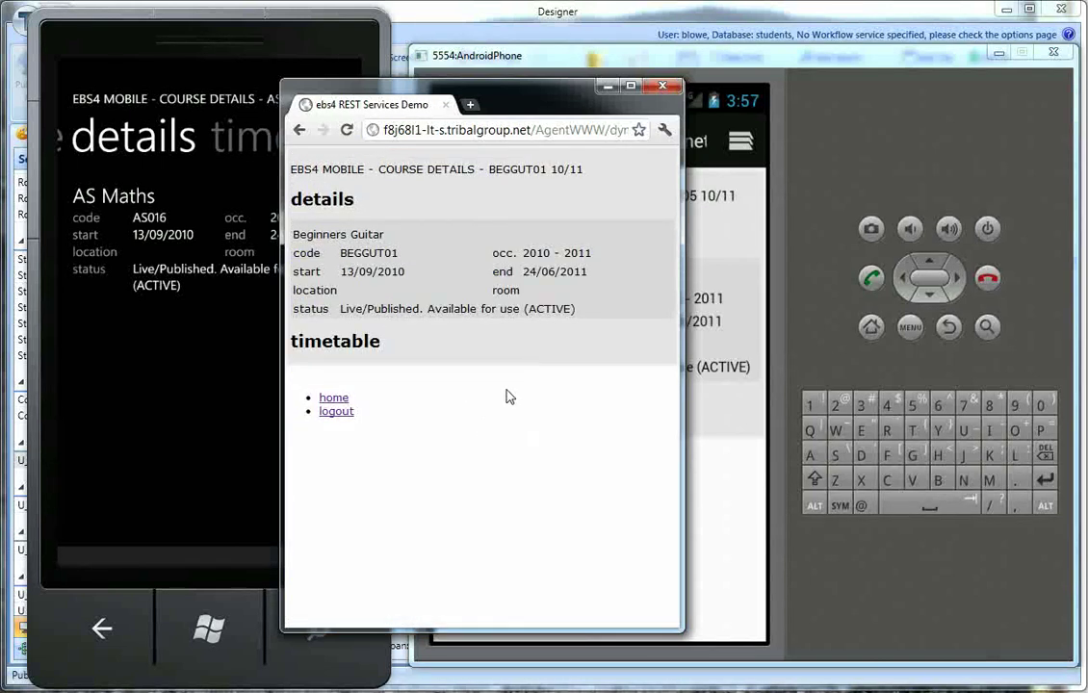
left_click(300, 129)
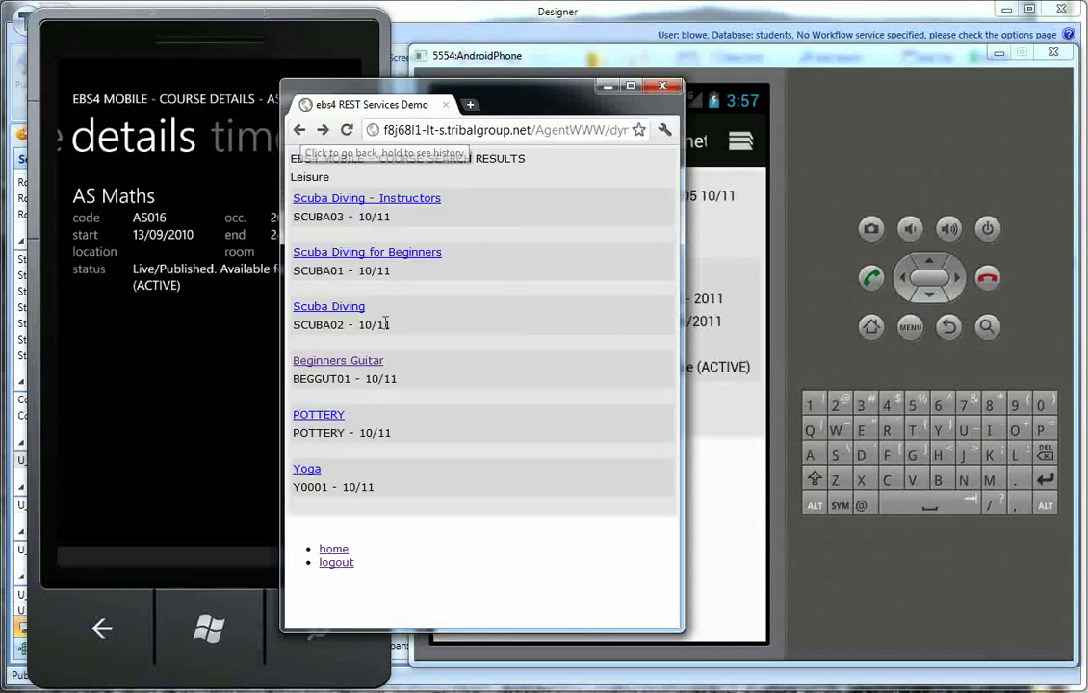